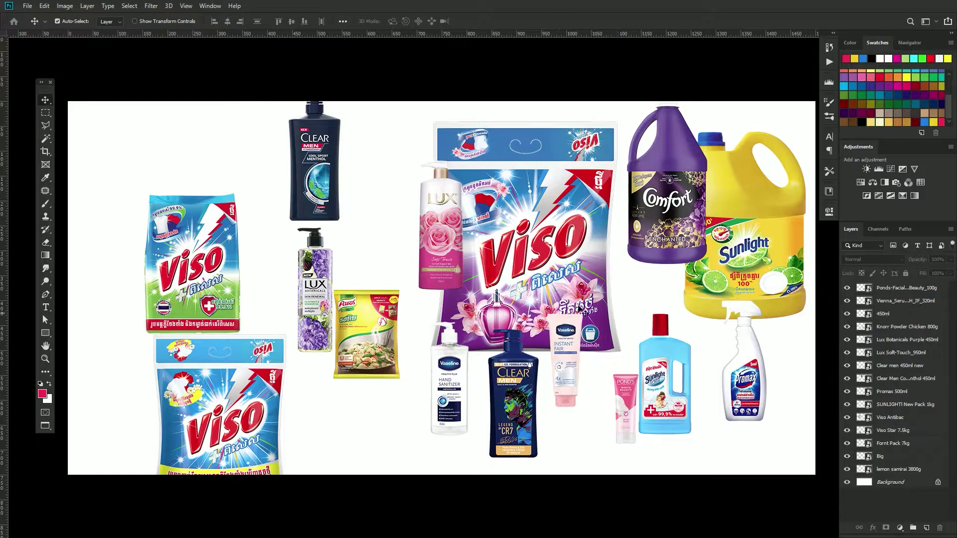
- Select every product layer, group them with Ctrl+G and rename the group Packsort
{"action": "left_click", "coordinate": [877, 290]}
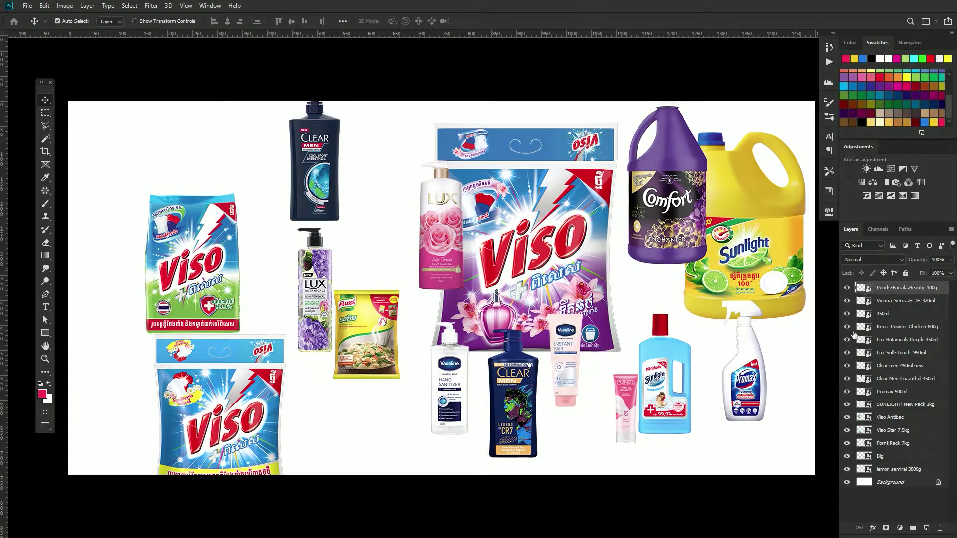
{"action": "left_click_drag", "start_coordinate": [846, 288], "coordinate": [847, 313]}
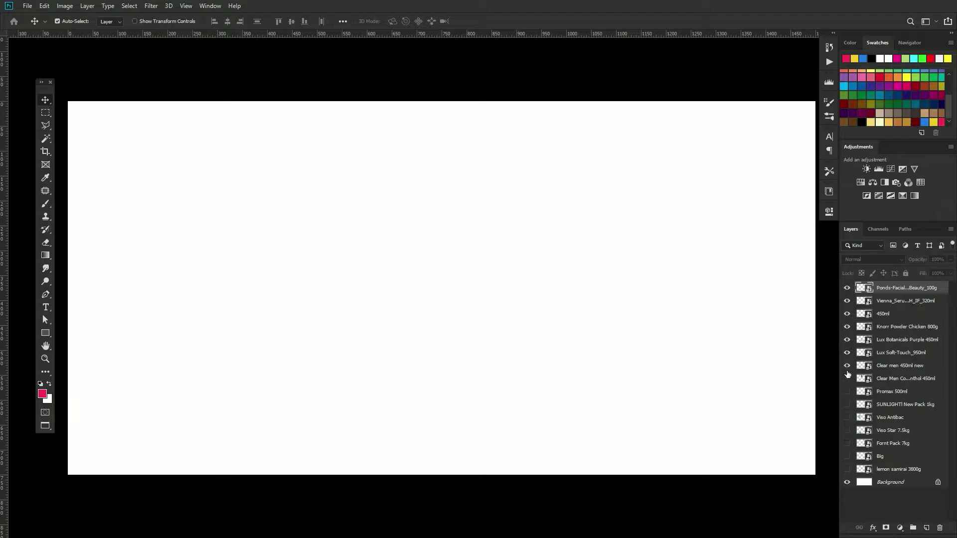
{"action": "left_click", "coordinate": [889, 469]}
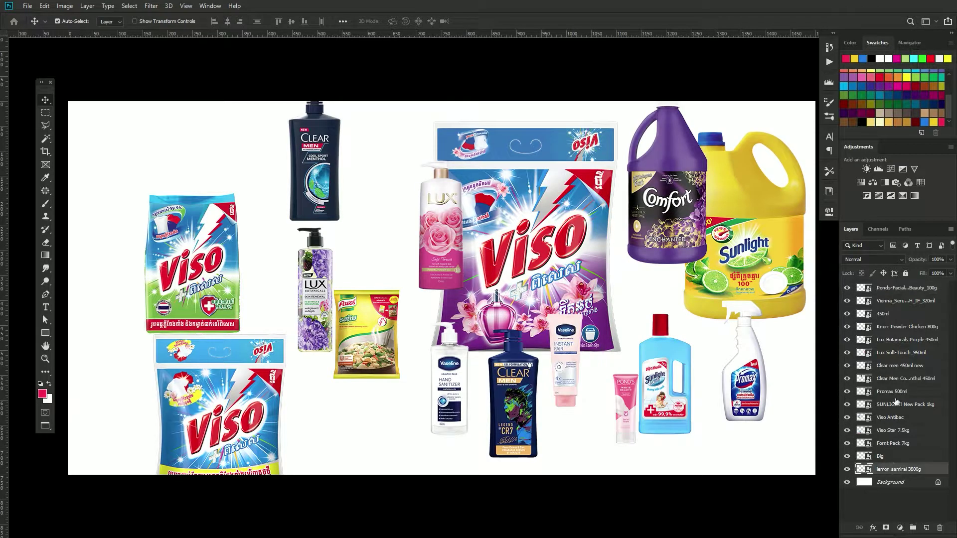
{"action": "left_click", "coordinate": [914, 289], "text": "shift"}
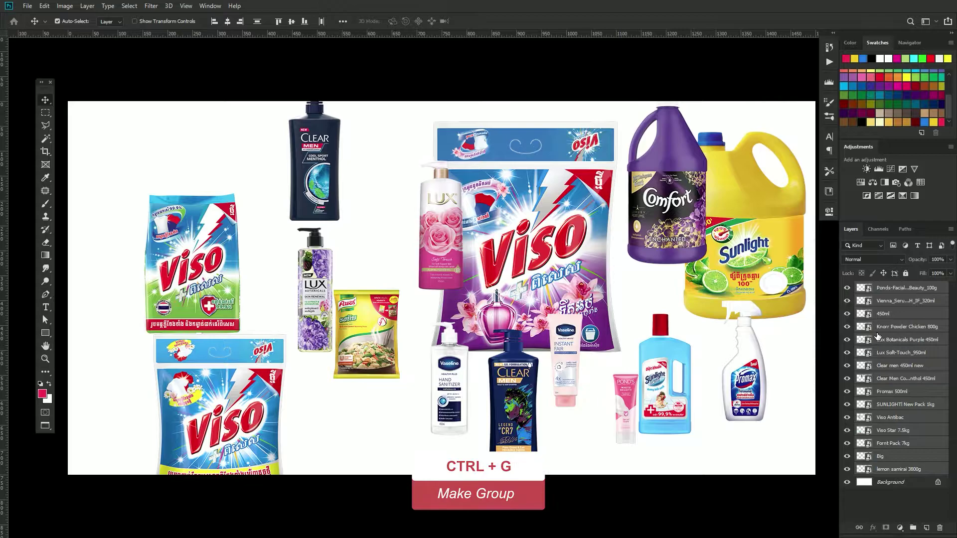
{"action": "key", "text": "ctrl+g"}
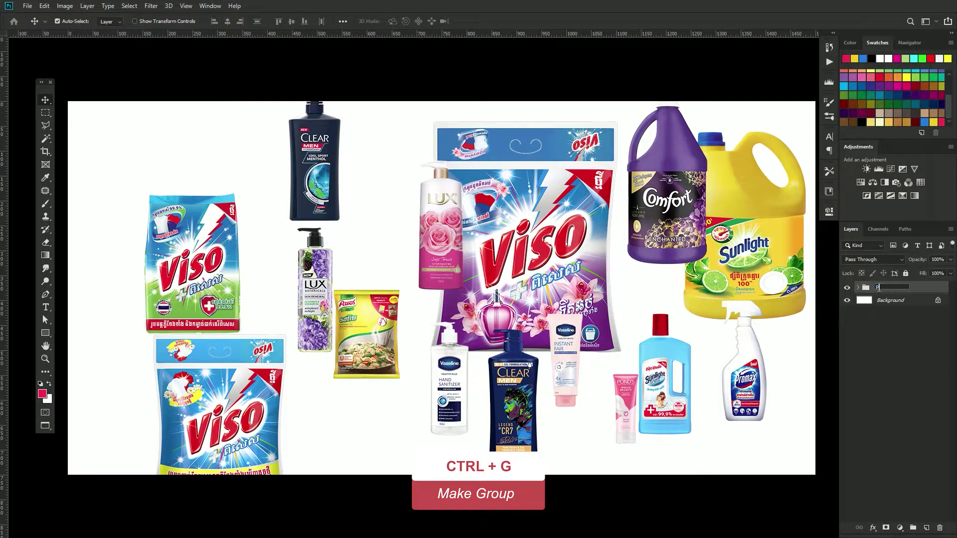
{"action": "type", "text": "acksort"}
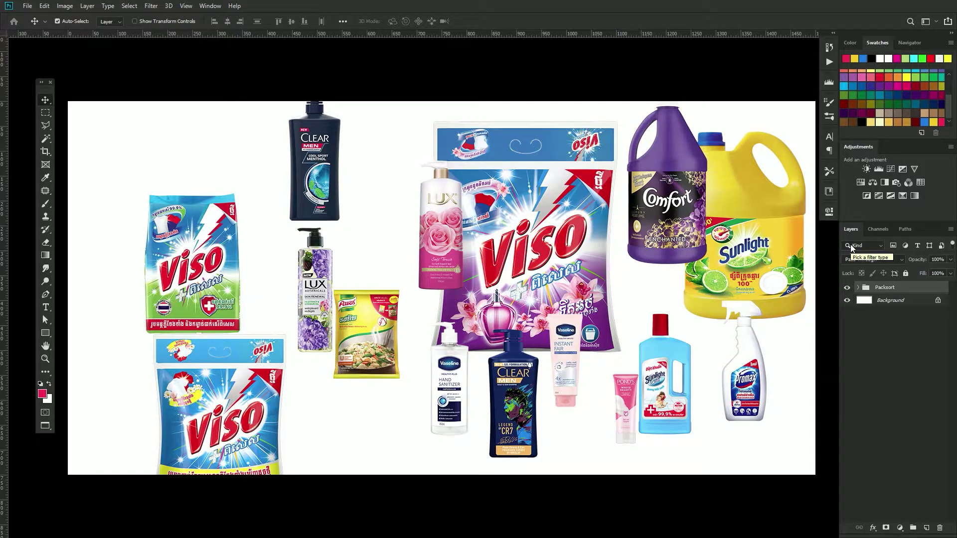
- Raise the Promax bottle and line up the big and small Viso packs at lower left
{"action": "scroll", "coordinate": [681, 282], "scroll_direction": "down", "scroll_amount": 2}
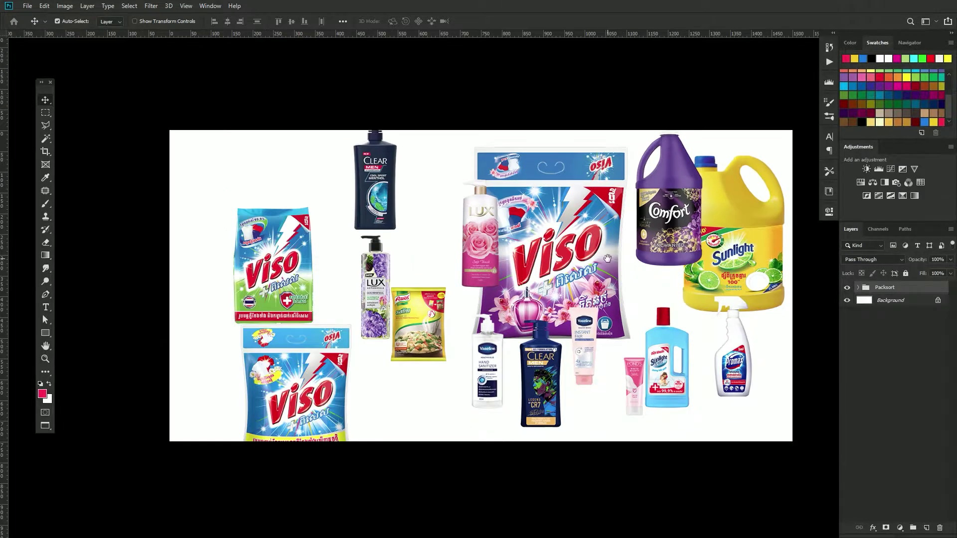
{"action": "left_click", "coordinate": [772, 316]}
{"action": "left_click_drag", "start_coordinate": [714, 350], "coordinate": [714, 332]}
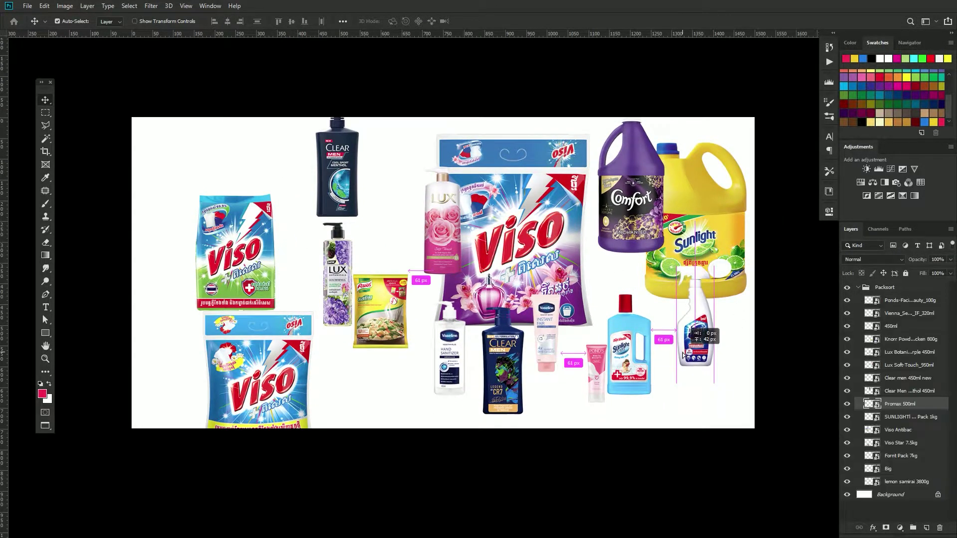
{"action": "mouse_move", "coordinate": [540, 254]}
{"action": "left_mouse_down"}
{"action": "mouse_move", "coordinate": [477, 240]}
{"action": "mouse_move", "coordinate": [324, 349]}
{"action": "left_mouse_up"}
{"action": "key", "text": "ctrl+t"}
{"action": "key", "text": "Return"}
{"action": "left_click_drag", "start_coordinate": [238, 199], "coordinate": [241, 318]}
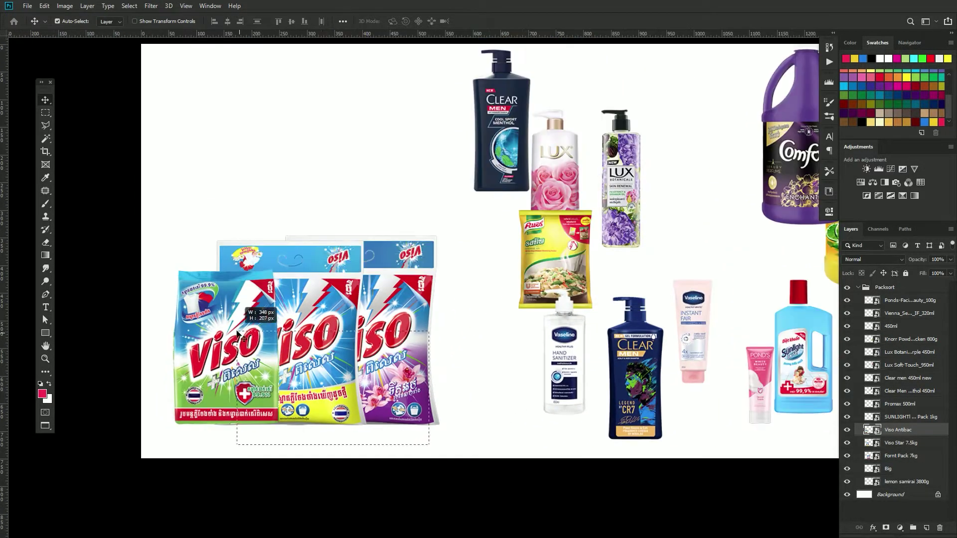
- Place the Comfort bottle, Sunlight gallon, blue Sunlight and Promax bottles beside the Viso packs
{"action": "left_click_drag", "start_coordinate": [680, 235], "coordinate": [410, 354]}
{"action": "left_click_drag", "start_coordinate": [749, 224], "coordinate": [471, 234]}
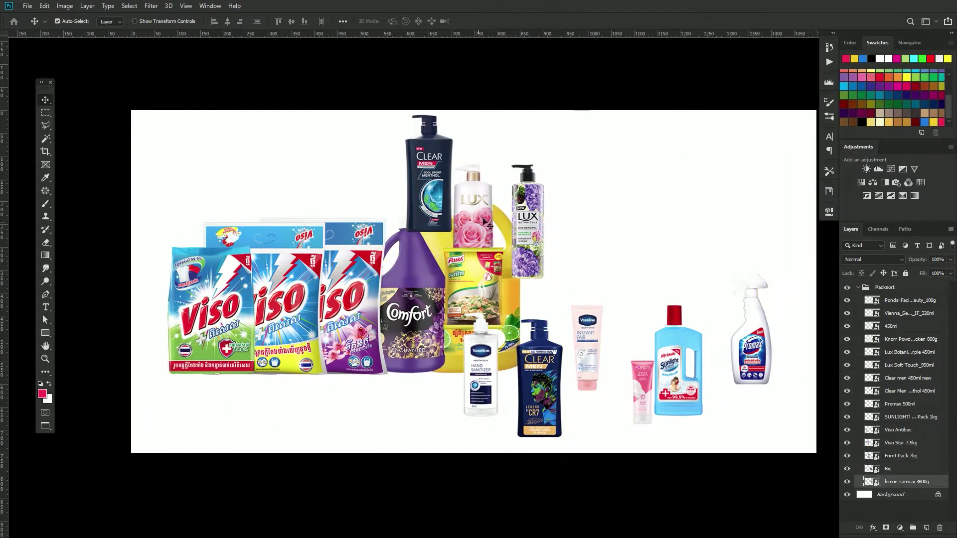
{"action": "left_click_drag", "start_coordinate": [429, 175], "coordinate": [578, 169]}
{"action": "left_click_drag", "start_coordinate": [471, 234], "coordinate": [458, 294]}
{"action": "left_click_drag", "start_coordinate": [432, 405], "coordinate": [435, 403]}
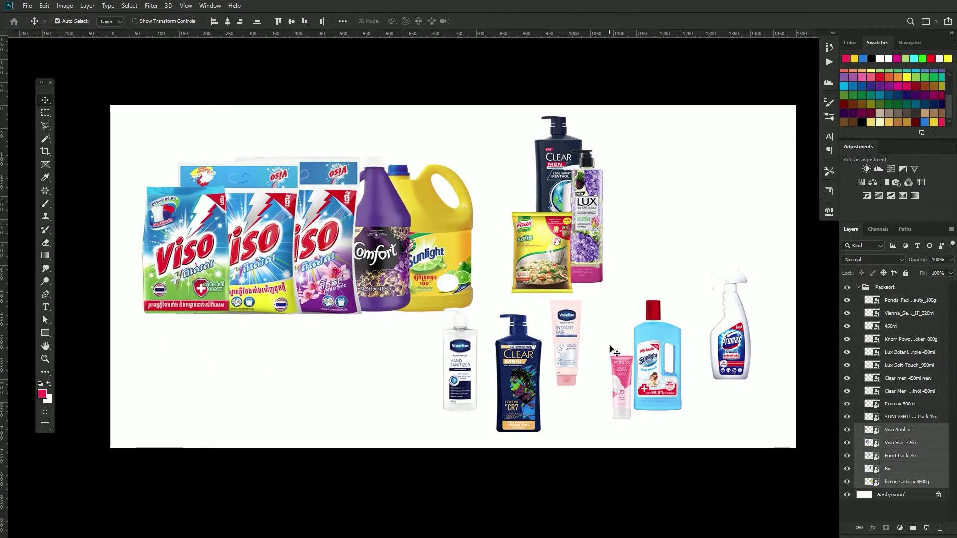
{"action": "left_click_drag", "start_coordinate": [748, 349], "coordinate": [466, 279]}
{"action": "key", "text": "ctrl+plus"}
{"action": "key", "text": "ctrl+minus"}
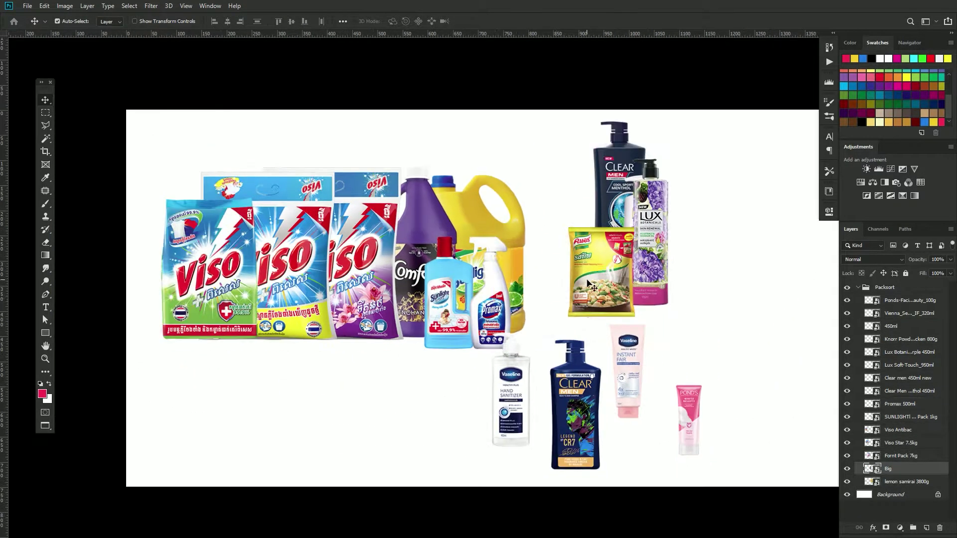
- Arrange the Clear, Lux, Vaseline, Pond's and Knorr products into a front row
{"action": "left_click_drag", "start_coordinate": [595, 266], "coordinate": [689, 305]}
{"action": "left_click_drag", "start_coordinate": [576, 399], "coordinate": [375, 347]}
{"action": "mouse_move", "coordinate": [619, 190]}
{"action": "left_mouse_down"}
{"action": "mouse_move", "coordinate": [423, 347]}
{"action": "mouse_move", "coordinate": [589, 327]}
{"action": "left_mouse_up"}
{"action": "left_click_drag", "start_coordinate": [645, 234], "coordinate": [471, 348]}
{"action": "left_click_drag", "start_coordinate": [687, 225], "coordinate": [509, 371]}
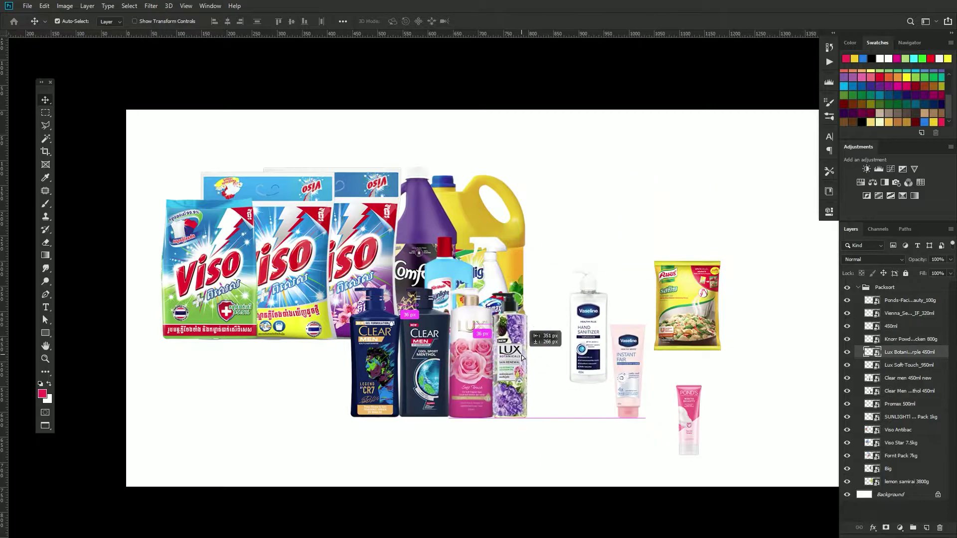
{"action": "left_click_drag", "start_coordinate": [588, 329], "coordinate": [542, 363]}
{"action": "left_click_drag", "start_coordinate": [627, 374], "coordinate": [571, 369]}
- Tighten the front row, scale it to about 91% and raise it over the Viso packs
{"action": "left_click_drag", "start_coordinate": [689, 421], "coordinate": [594, 379]}
{"action": "left_click_drag", "start_coordinate": [687, 305], "coordinate": [320, 373]}
{"action": "key", "text": "ctrl+t"}
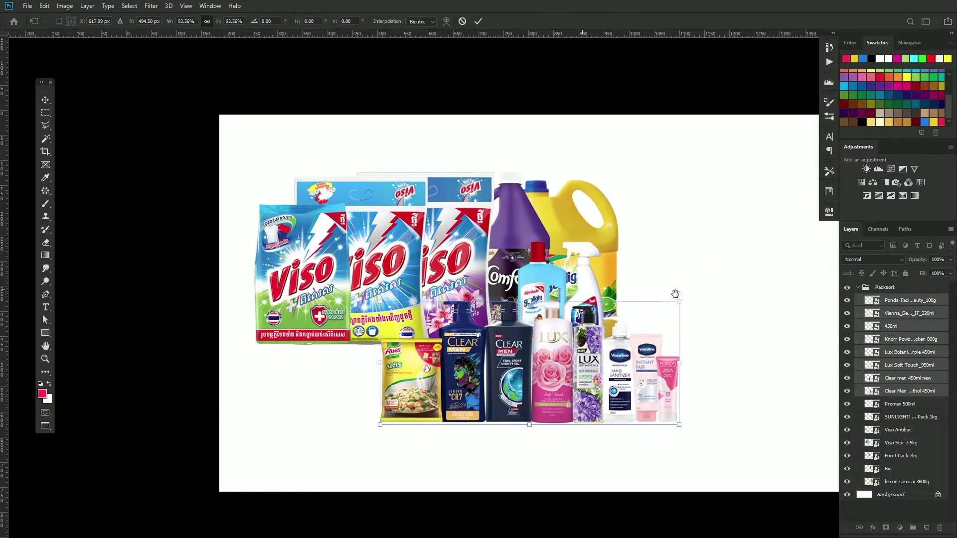
{"action": "left_click_drag", "start_coordinate": [423, 349], "coordinate": [399, 308]}
{"action": "left_click_drag", "start_coordinate": [598, 413], "coordinate": [555, 312]}
{"action": "key", "text": "Return"}
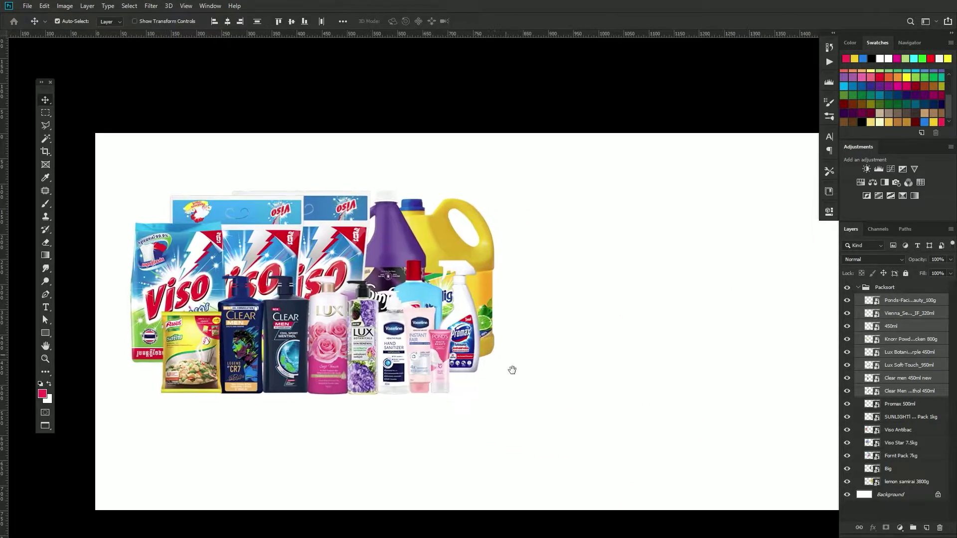
- Move the whole product cluster right and slightly enlarge the front products
{"action": "left_click_drag", "start_coordinate": [449, 309], "coordinate": [732, 309]}
{"action": "mouse_move", "coordinate": [658, 269]}
{"action": "left_mouse_down"}
{"action": "mouse_move", "coordinate": [676, 259]}
{"action": "mouse_move", "coordinate": [661, 248]}
{"action": "mouse_move", "coordinate": [643, 253]}
{"action": "left_mouse_up"}
{"action": "left_click", "coordinate": [909, 391]}
{"action": "left_click", "coordinate": [909, 300], "text": "shift"}
{"action": "key", "text": "ctrl+t"}
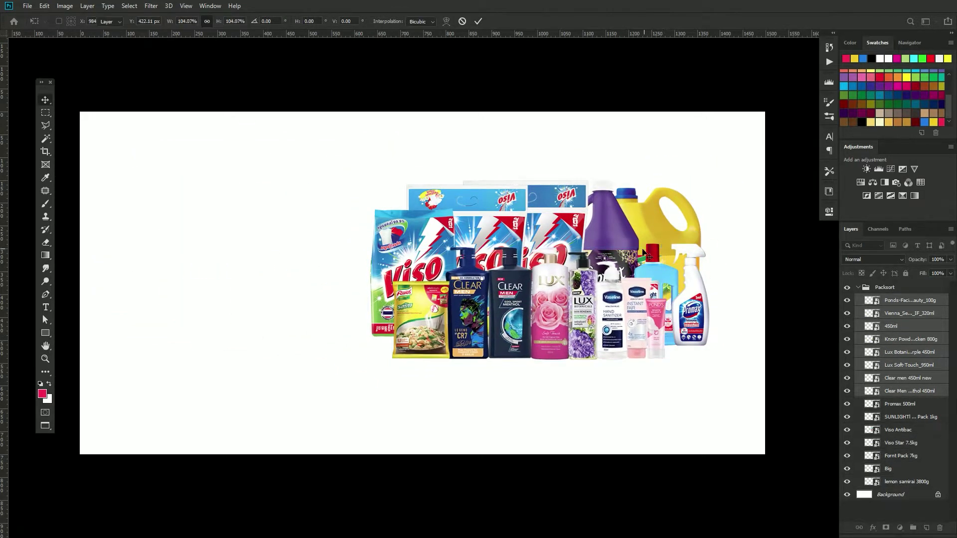
{"action": "key", "text": "Return"}
- Enlarge the back Viso Star 7.5kg pack slightly
{"action": "left_click", "coordinate": [486, 188]}
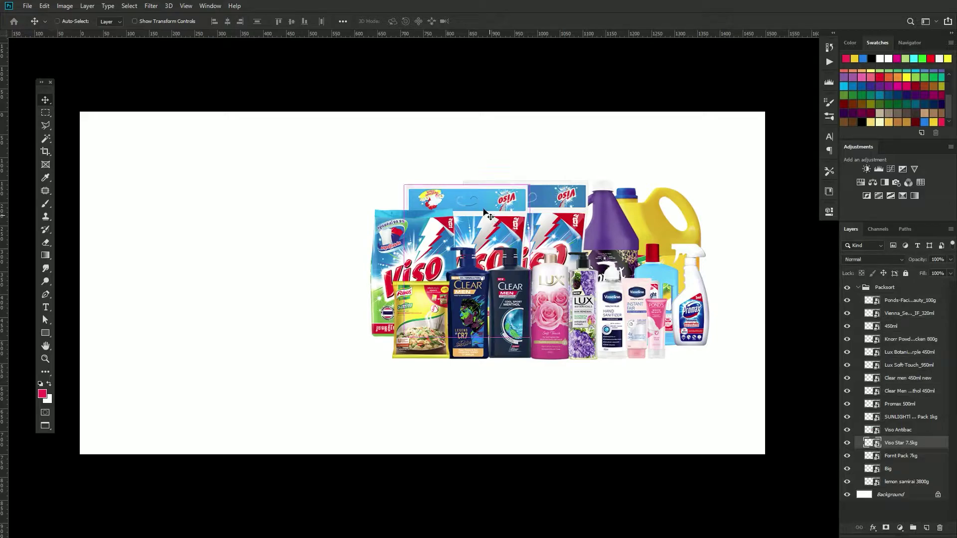
{"action": "key", "text": "ctrl+t"}
{"action": "left_click_drag", "start_coordinate": [402, 185], "coordinate": [401, 182]}
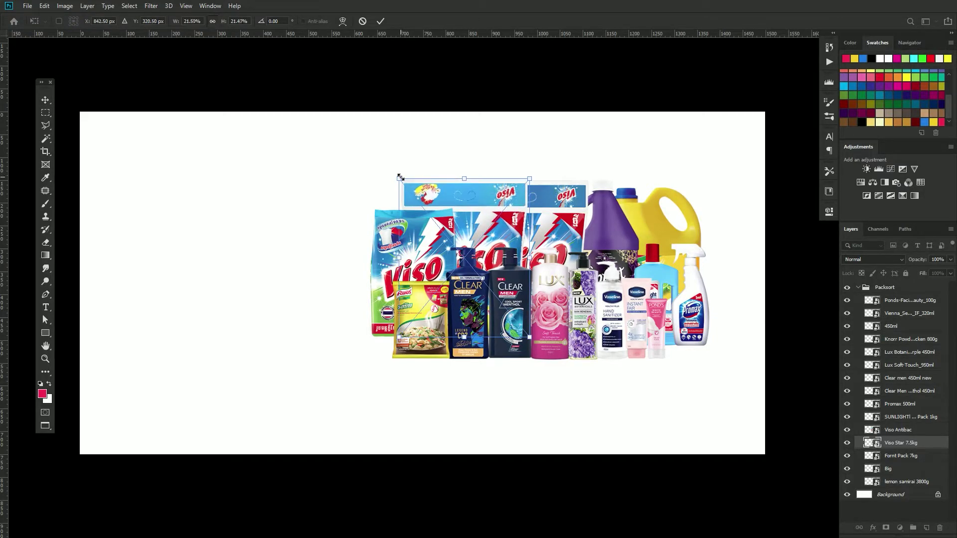
{"action": "key", "text": "Return"}
- Nudge the whole cluster right and down, then collapse the Packsort group
{"action": "left_click_drag", "start_coordinate": [360, 151], "coordinate": [687, 368]}
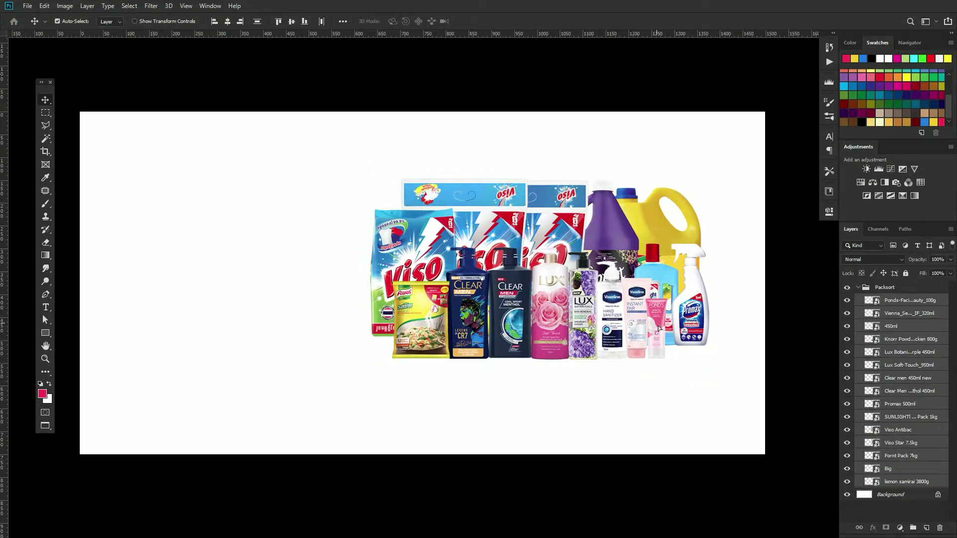
{"action": "left_click_drag", "start_coordinate": [656, 325], "coordinate": [662, 333]}
{"action": "left_click_drag", "start_coordinate": [484, 318], "coordinate": [488, 316]}
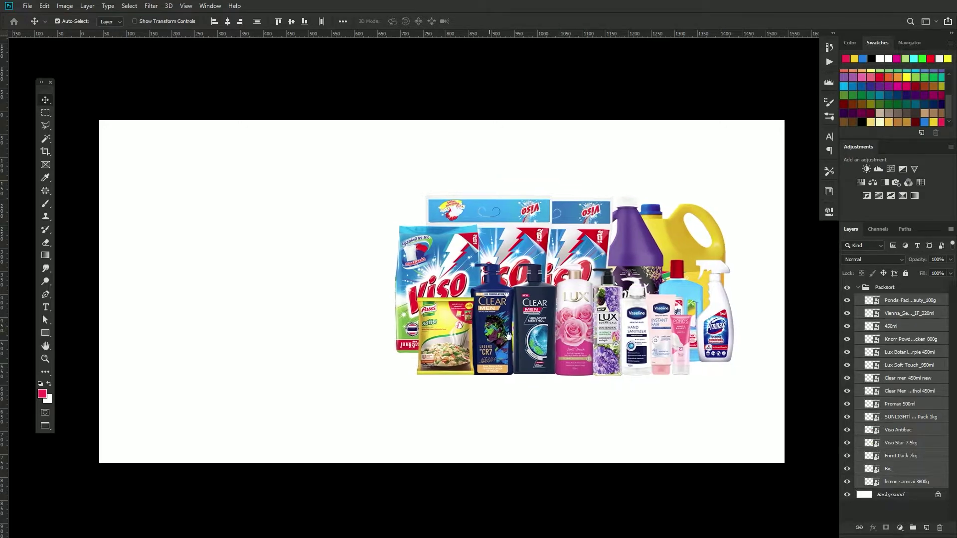
{"action": "left_click", "coordinate": [858, 287]}
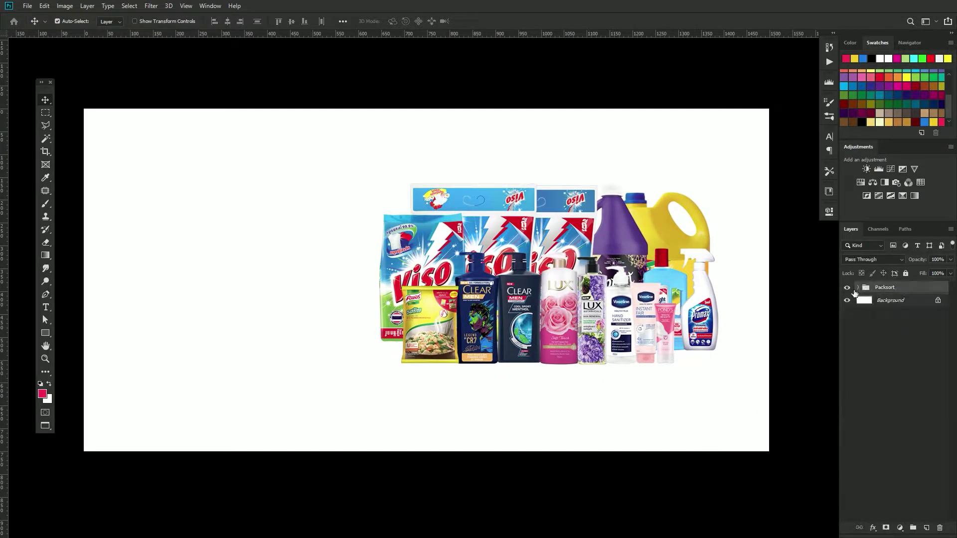
{"action": "left_click", "coordinate": [846, 287]}
{"action": "left_click", "coordinate": [871, 303]}
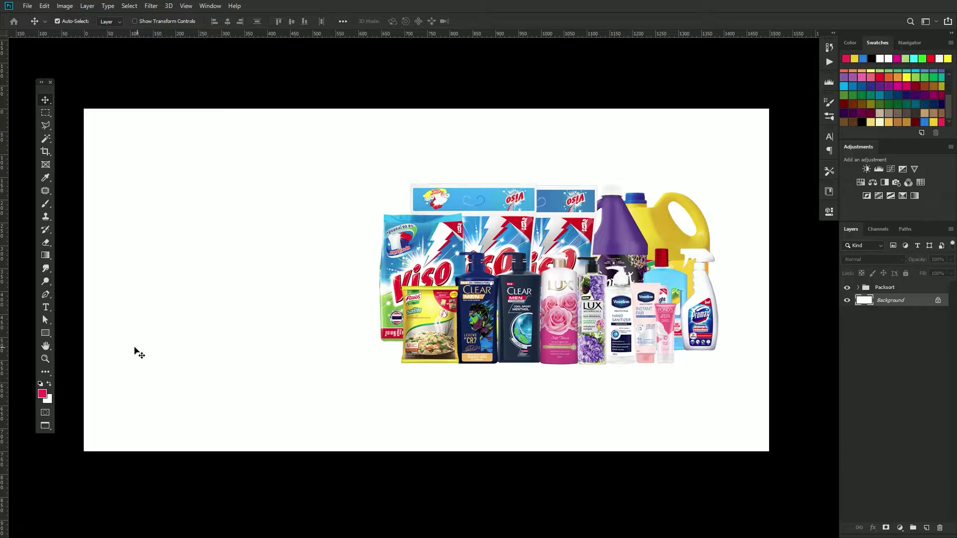
- Draw a full-canvas Rectangle 1 and change its fill from crimson to blue
{"action": "left_click", "coordinate": [50, 334]}
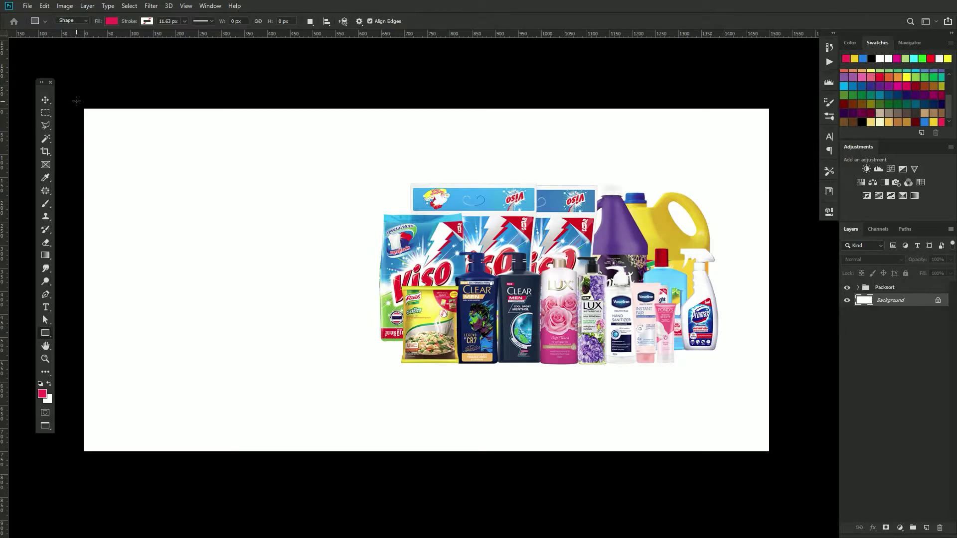
{"action": "left_click_drag", "start_coordinate": [77, 101], "coordinate": [776, 457]}
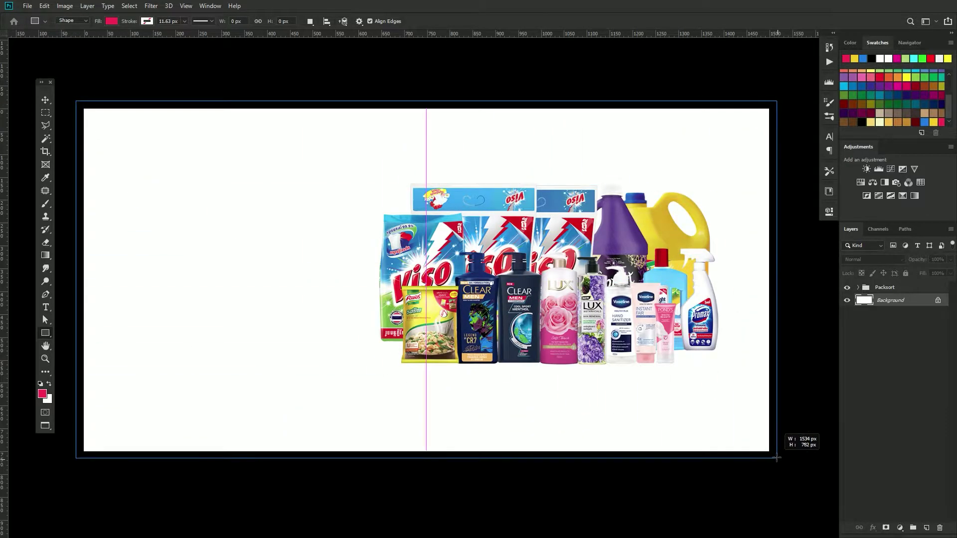
{"action": "left_click_drag", "start_coordinate": [776, 457], "coordinate": [777, 462]}
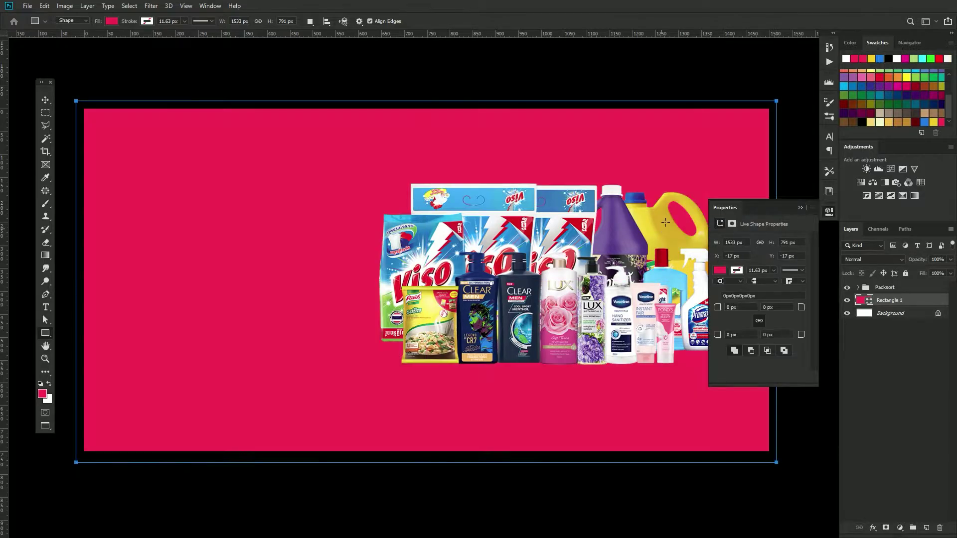
{"action": "left_click", "coordinate": [719, 271]}
{"action": "scroll", "coordinate": [816, 393], "scroll_direction": "down", "scroll_amount": 1}
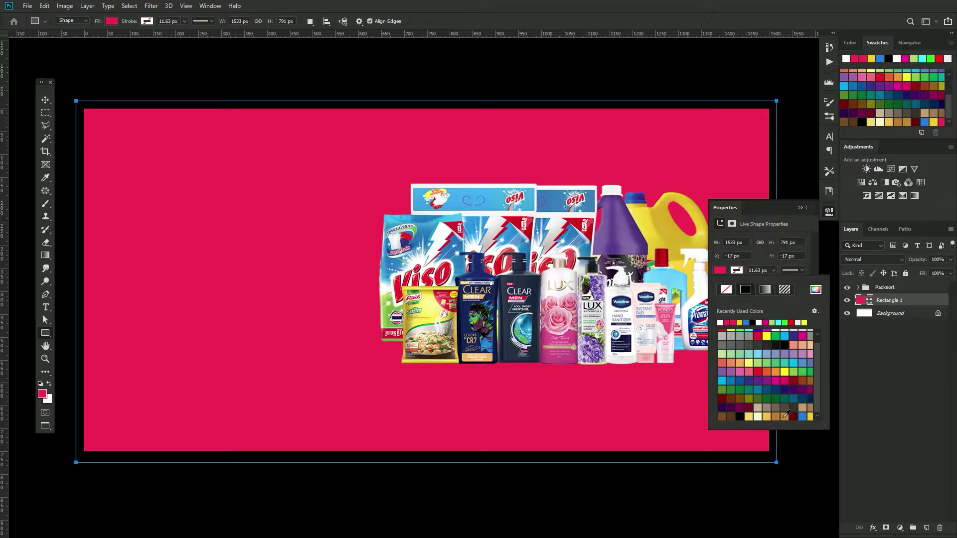
{"action": "left_click", "coordinate": [804, 416]}
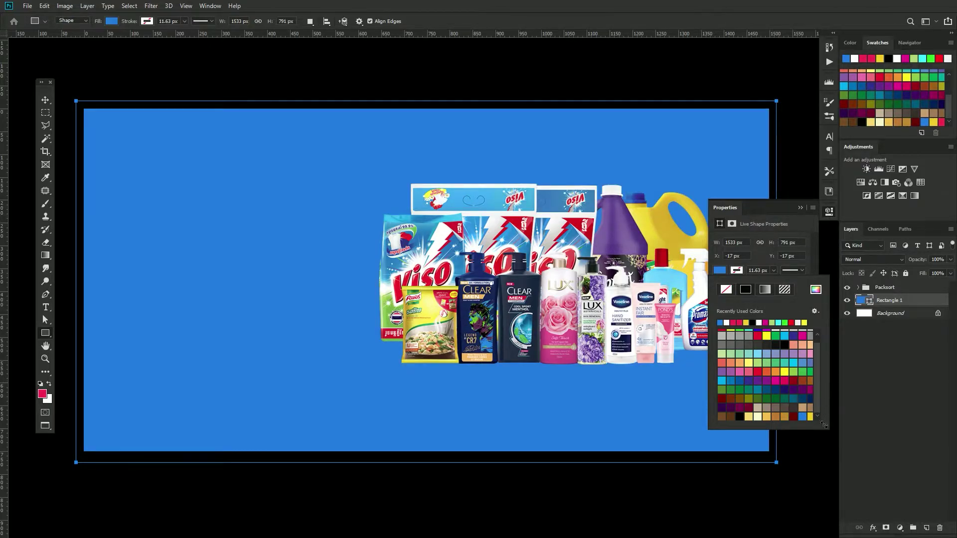
{"action": "left_click_drag", "start_coordinate": [823, 424], "coordinate": [847, 462]}
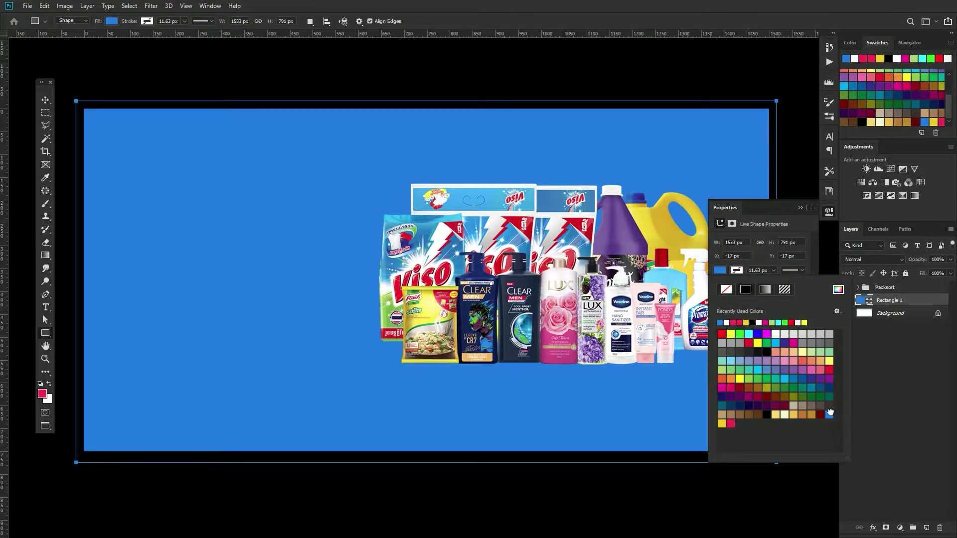
{"action": "left_click", "coordinate": [824, 210]}
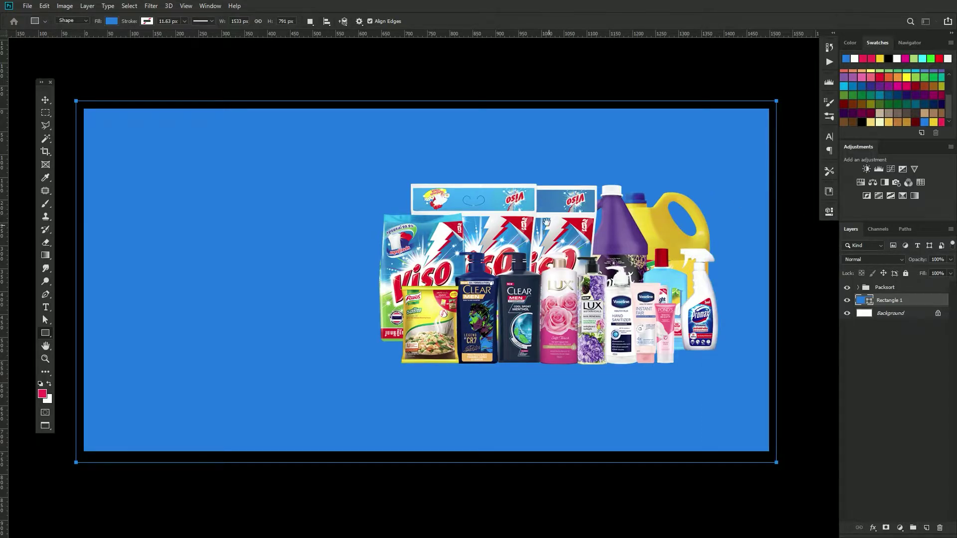
{"action": "left_click_drag", "start_coordinate": [546, 221], "coordinate": [552, 221]}
{"action": "left_click", "coordinate": [46, 100]}
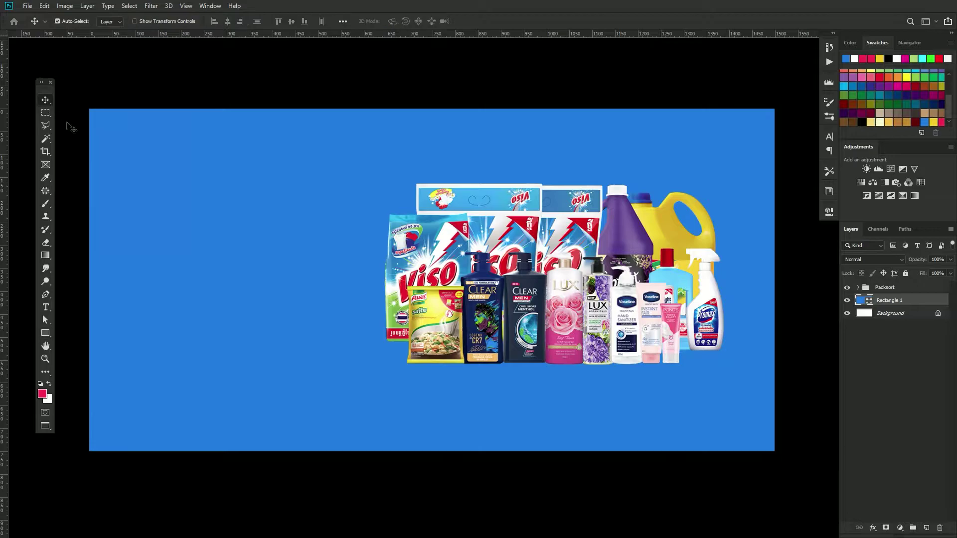
- Draw a large Ellipse 1, place it above Rectangle 1, and fill it yellow
{"action": "right_click", "coordinate": [46, 332]}
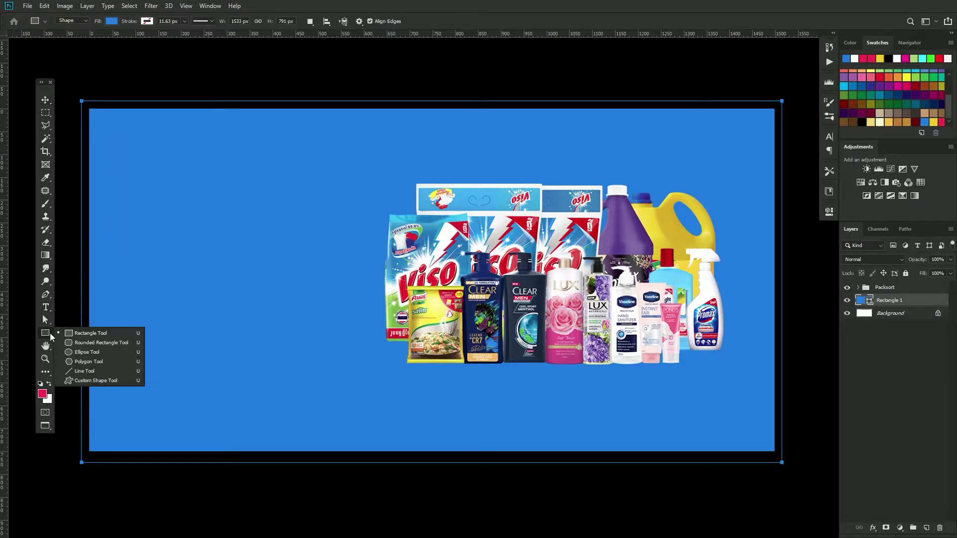
{"action": "left_click", "coordinate": [79, 354]}
{"action": "mouse_move", "coordinate": [531, 279]}
{"action": "left_mouse_down"}
{"action": "mouse_move", "coordinate": [845, 502]}
{"action": "mouse_move", "coordinate": [836, 491]}
{"action": "left_mouse_up"}
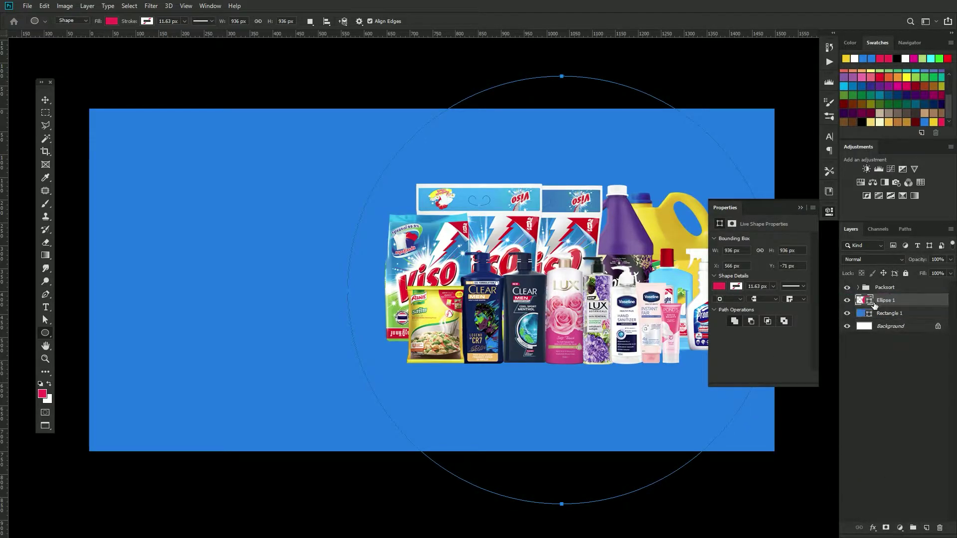
{"action": "left_click_drag", "start_coordinate": [896, 317], "coordinate": [894, 295]}
{"action": "left_click", "coordinate": [719, 286]}
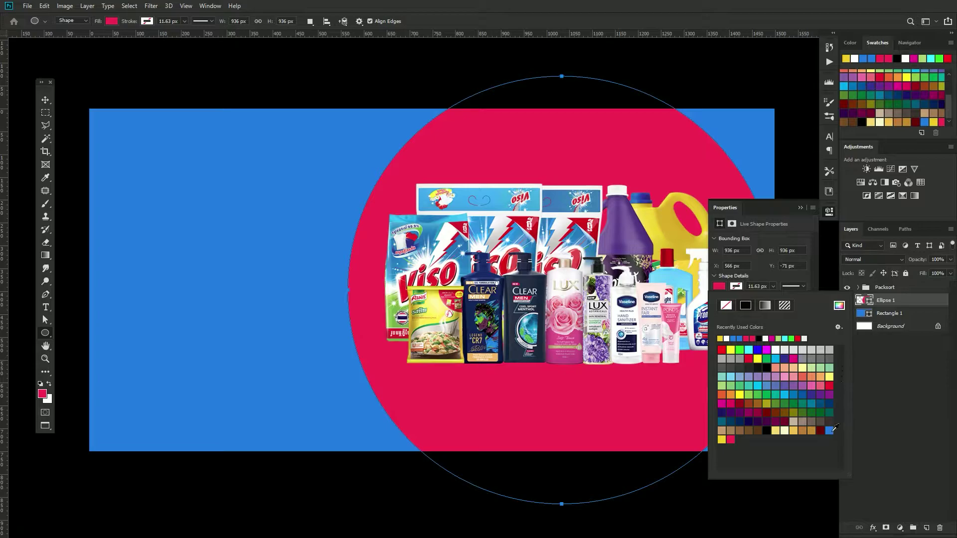
{"action": "left_click", "coordinate": [722, 439]}
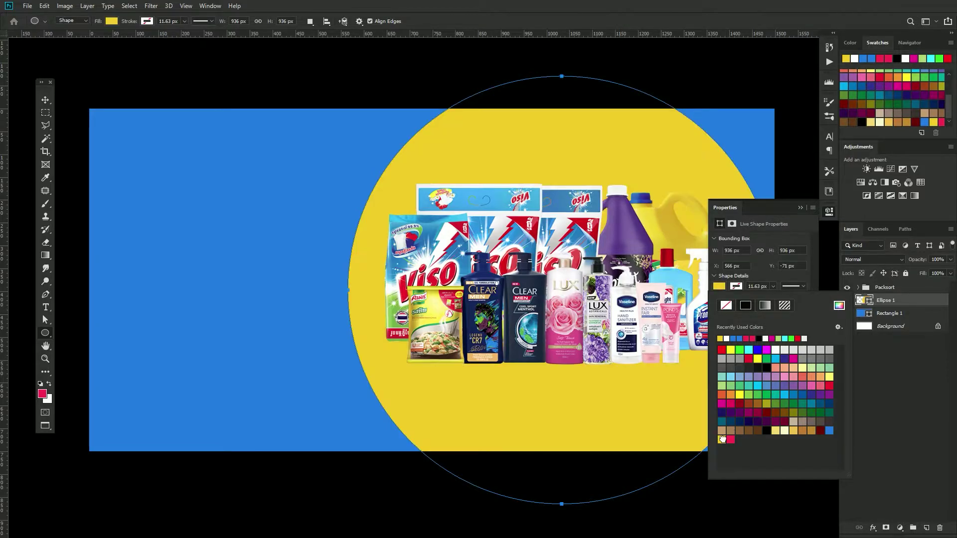
{"action": "left_click", "coordinate": [829, 213]}
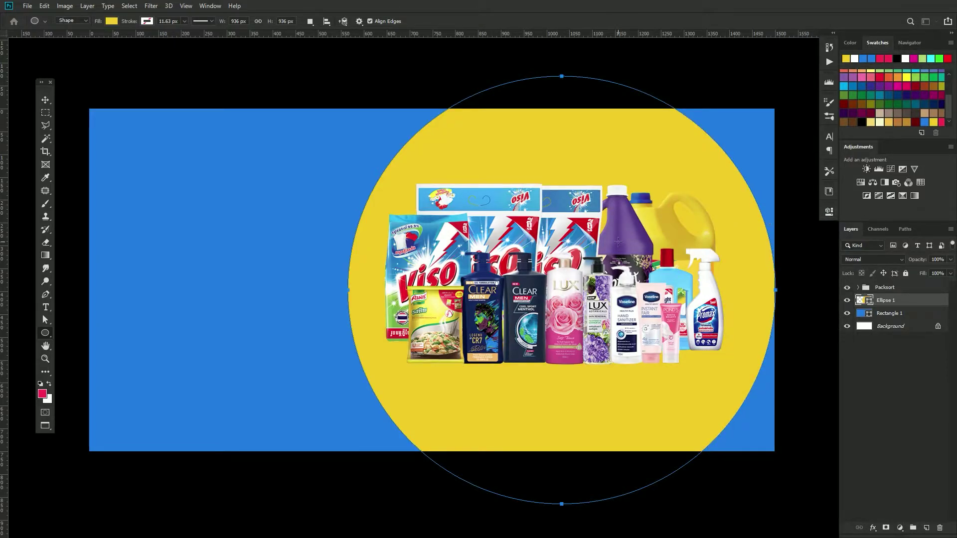
{"action": "scroll", "coordinate": [618, 242], "scroll_direction": "down", "scroll_amount": 1}
- Enlarge the yellow circle with Free Transform and shift it right and up
{"action": "key", "text": "v"}
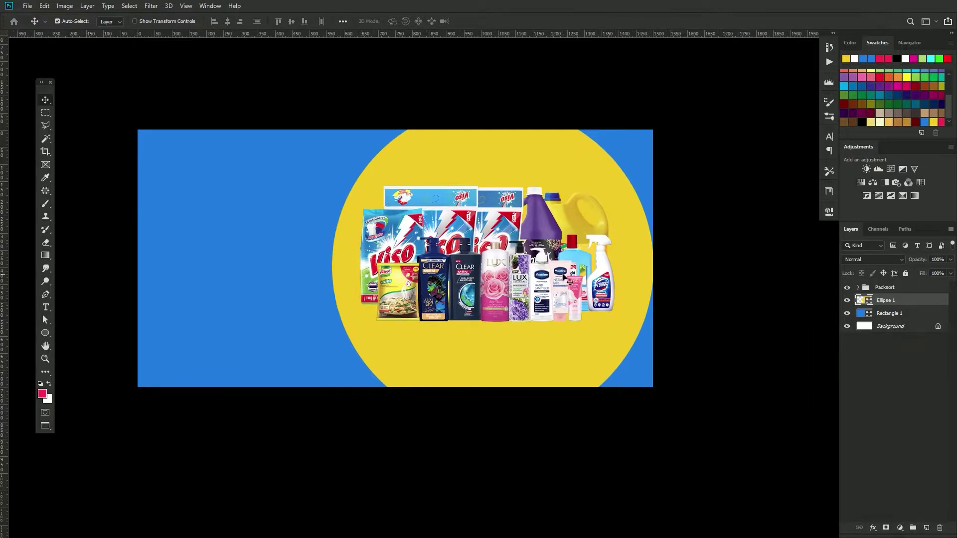
{"action": "key", "text": "ctrl+t"}
{"action": "left_click_drag", "start_coordinate": [647, 425], "coordinate": [704, 478]}
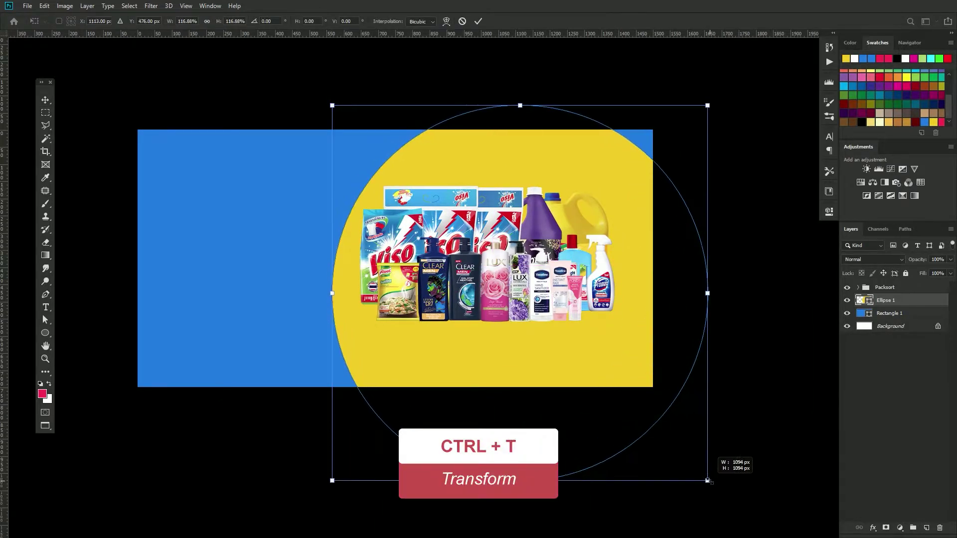
{"action": "left_click_drag", "start_coordinate": [704, 103], "coordinate": [730, 81]}
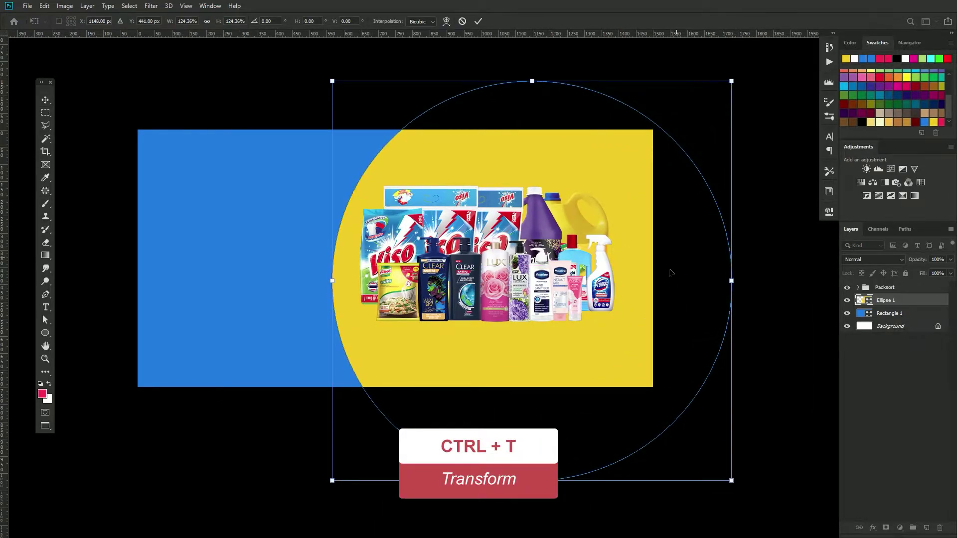
{"action": "left_click_drag", "start_coordinate": [662, 334], "coordinate": [705, 318]}
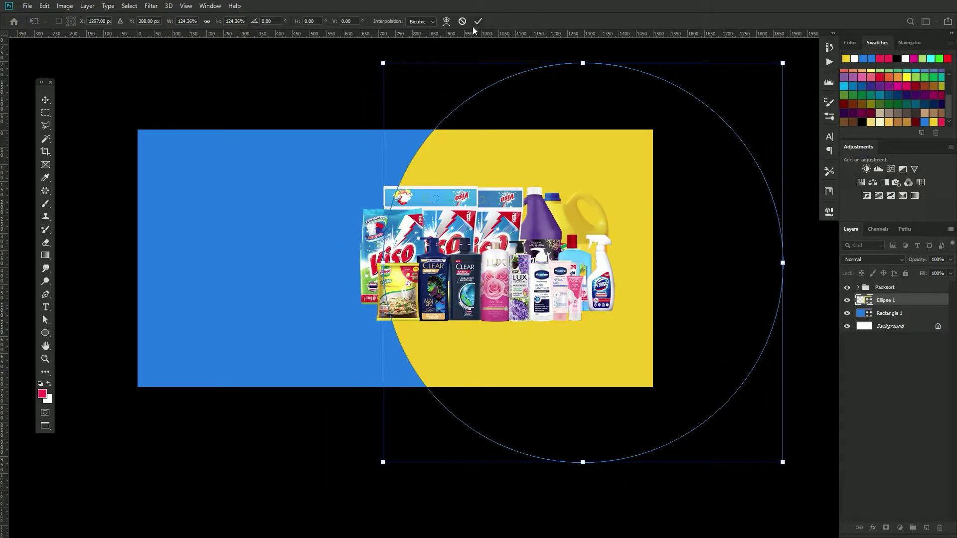
{"action": "key", "text": "Return"}
{"action": "scroll", "coordinate": [494, 140], "scroll_direction": "up", "scroll_amount": 1}
{"action": "left_click", "coordinate": [564, 276]}
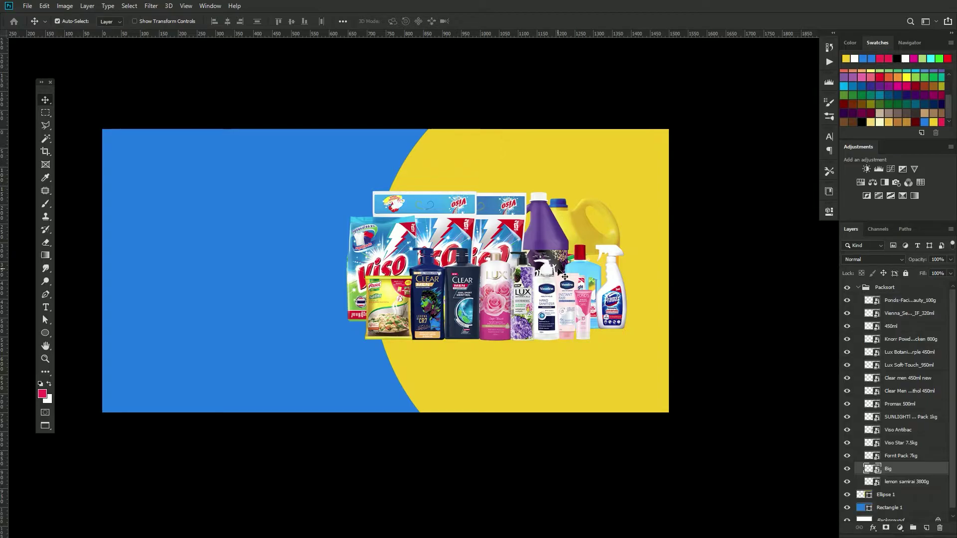
- Move the Packsort packshot about 80 px right with Free Transform
{"action": "left_click", "coordinate": [860, 288]}
{"action": "key", "text": "ctrl+t"}
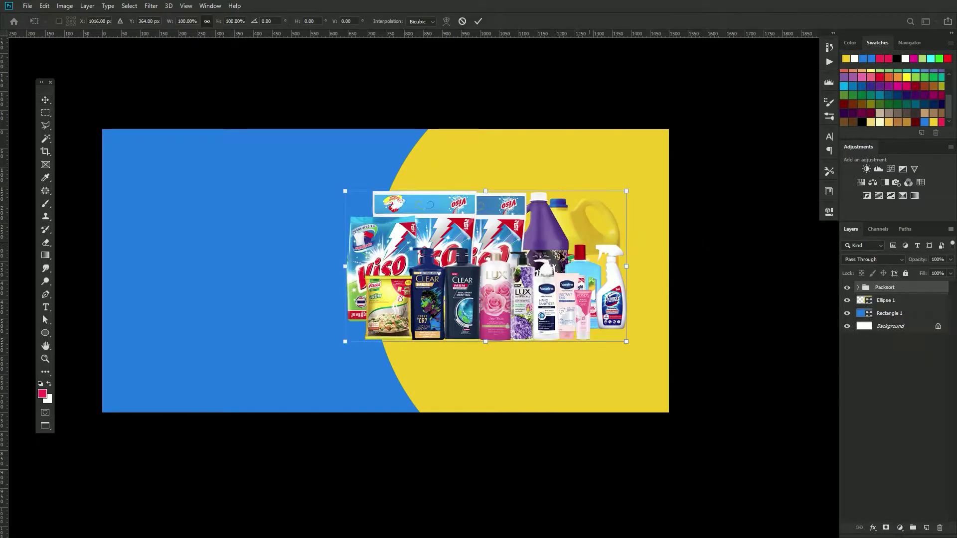
{"action": "scroll", "coordinate": [494, 279], "scroll_direction": "up", "scroll_amount": 1}
{"action": "left_click_drag", "start_coordinate": [487, 308], "coordinate": [525, 312]}
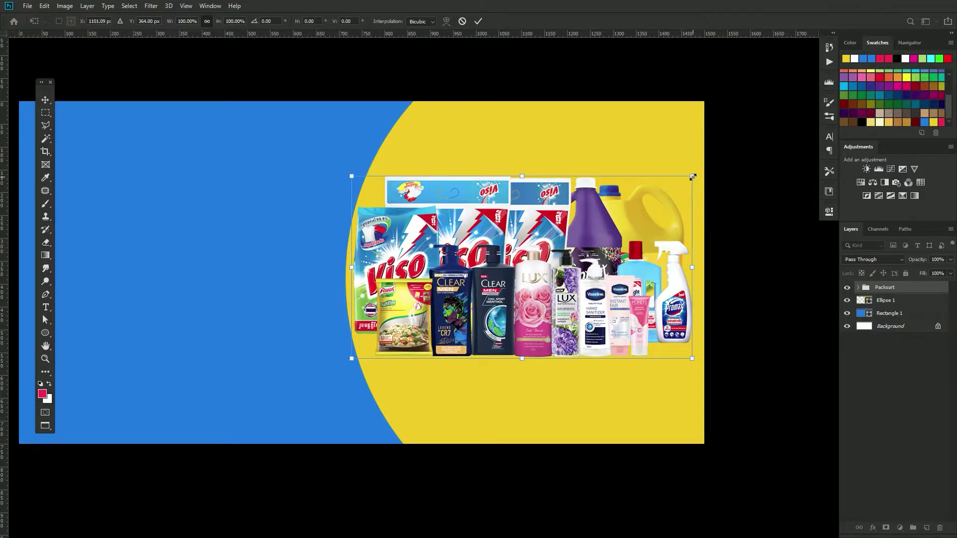
{"action": "key", "text": "Return"}
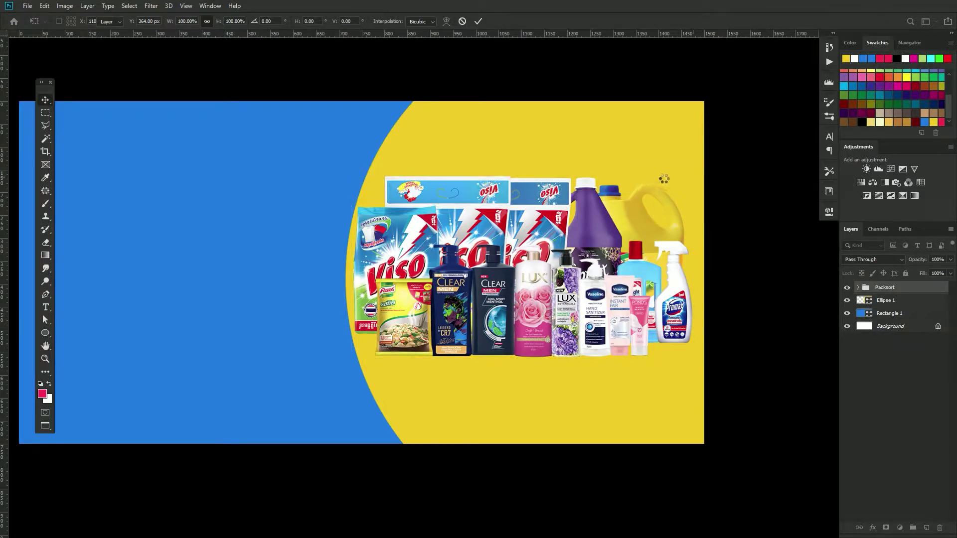
- Select the yellow circle together with Packsort and nudge both left
{"action": "left_click", "coordinate": [621, 172]}
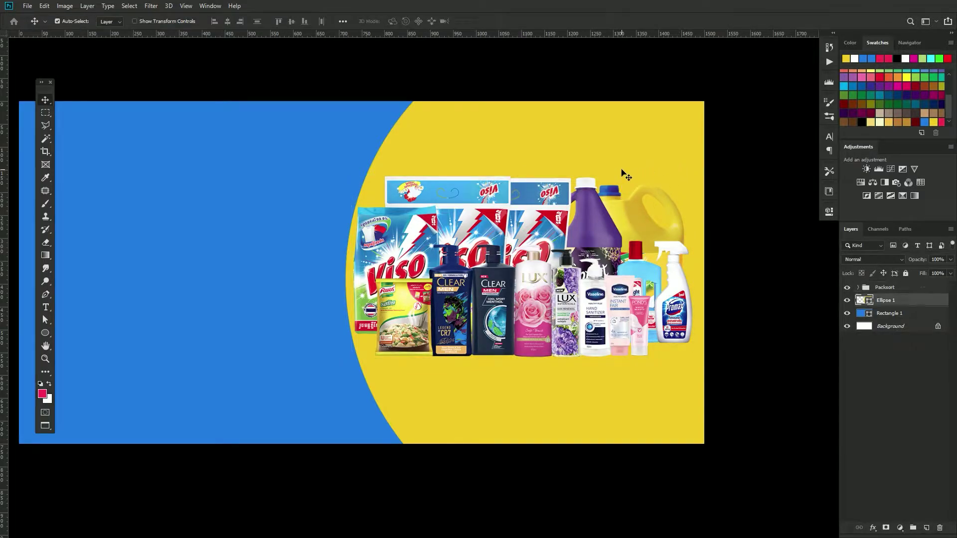
{"action": "left_click", "coordinate": [888, 292]}
{"action": "left_click", "coordinate": [670, 305], "text": "ctrl"}
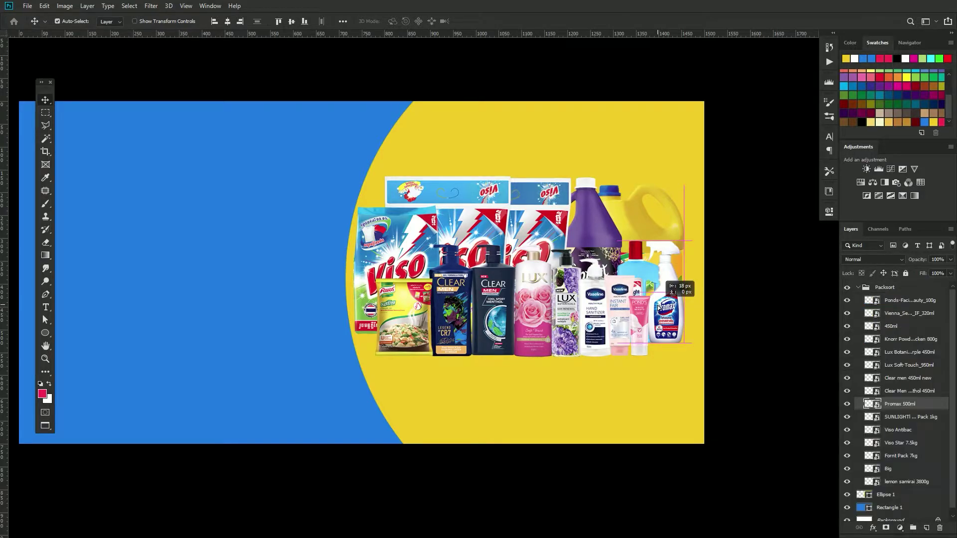
{"action": "left_click", "coordinate": [858, 288]}
{"action": "left_click", "coordinate": [893, 302], "text": "ctrl"}
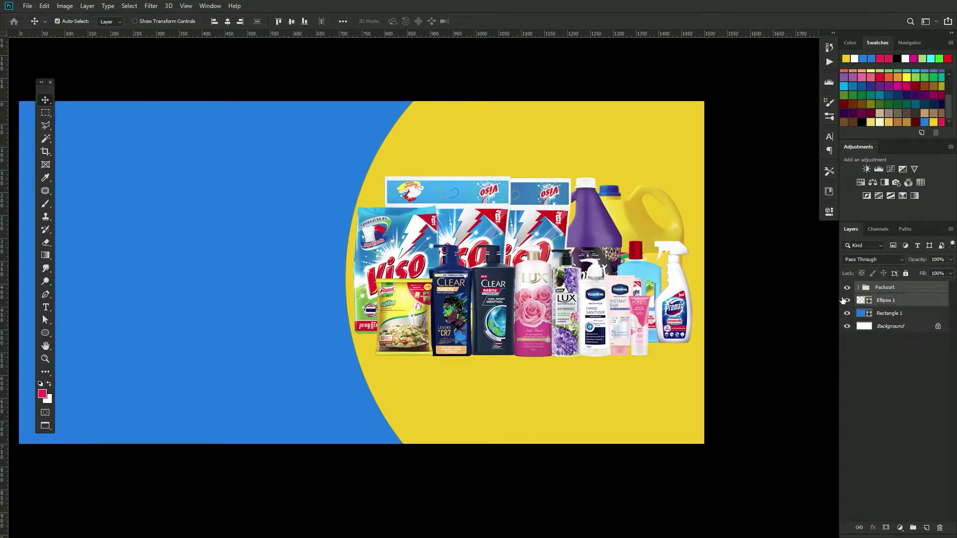
{"action": "key", "text": "shift+Left"}
{"action": "key", "text": "shift+Left"}
{"action": "key", "text": "shift+Left"}
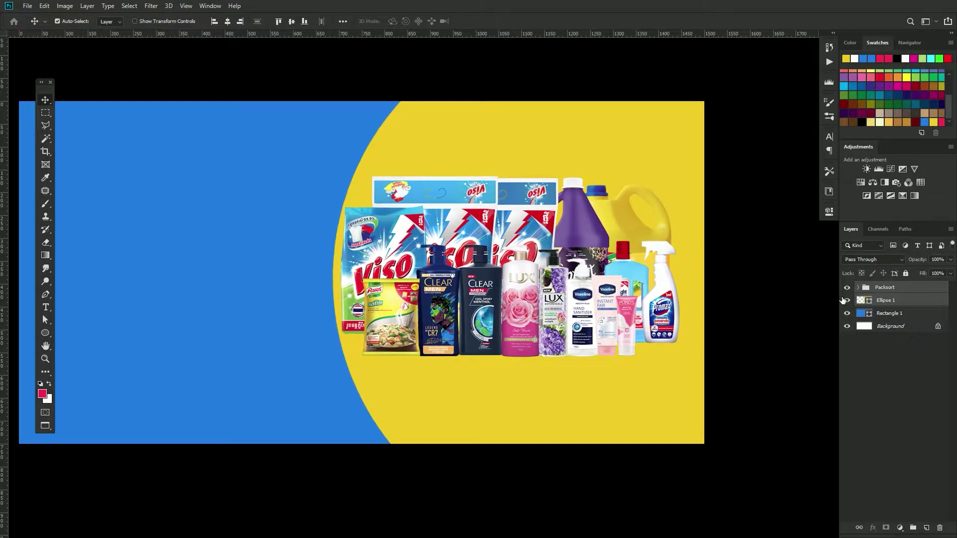
{"action": "left_click_drag", "start_coordinate": [697, 280], "coordinate": [756, 280]}
- Nudge only the Packsort group two steps right, then bring up the Element document
{"action": "left_click", "coordinate": [910, 288]}
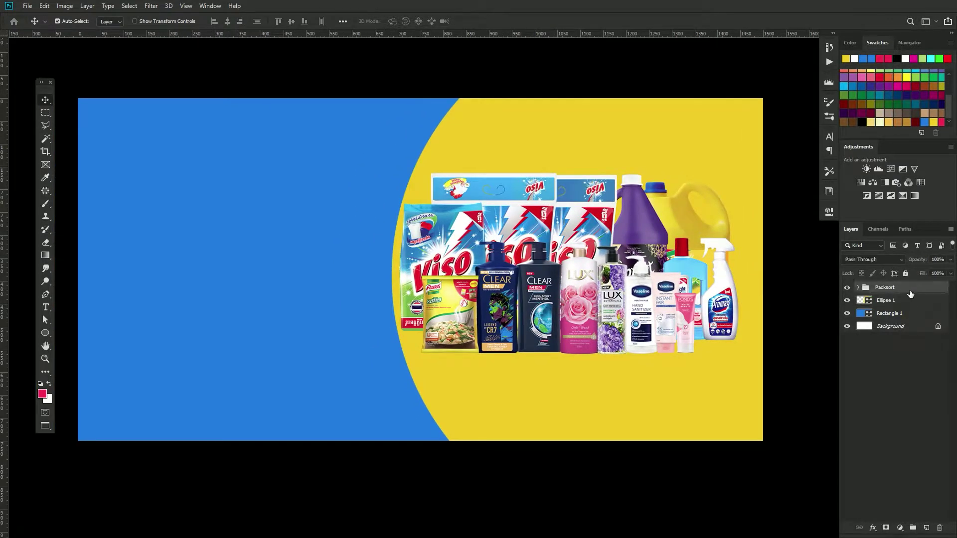
{"action": "key", "text": "Right"}
{"action": "key", "text": "Right"}
{"action": "key", "text": "Right"}
{"action": "key", "text": "Right"}
{"action": "key", "text": "Right"}
{"action": "key", "text": "Right"}
{"action": "key", "text": "Right"}
{"action": "key", "text": "Right"}
{"action": "key", "text": "Right"}
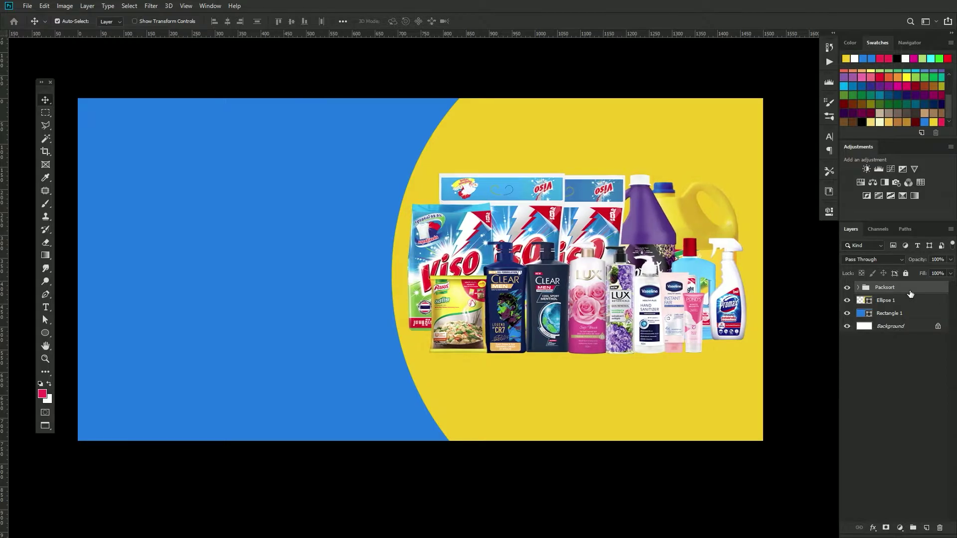
{"action": "key", "text": "Right"}
{"action": "key", "text": "Right"}
{"action": "key", "text": "Right"}
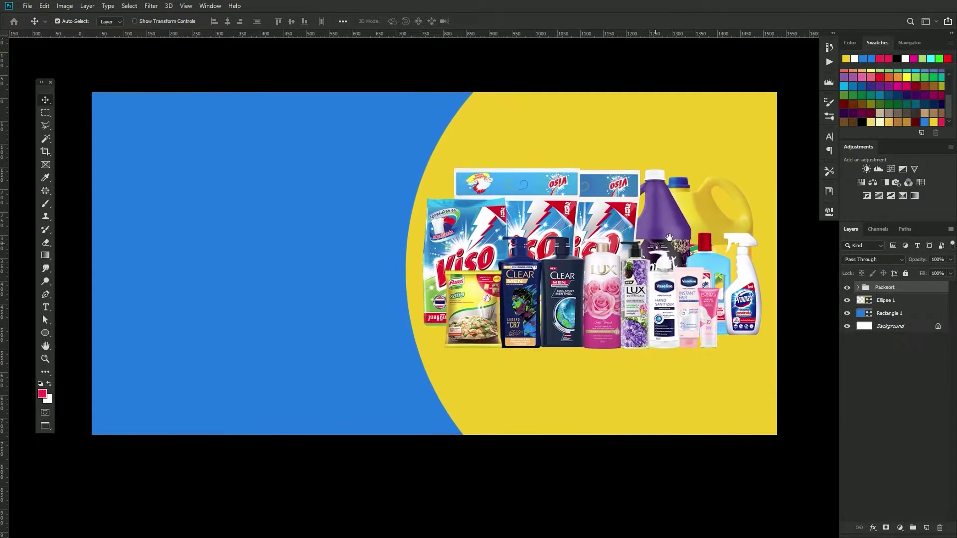
{"action": "key", "text": "f"}
{"action": "left_click", "coordinate": [59, 44]}
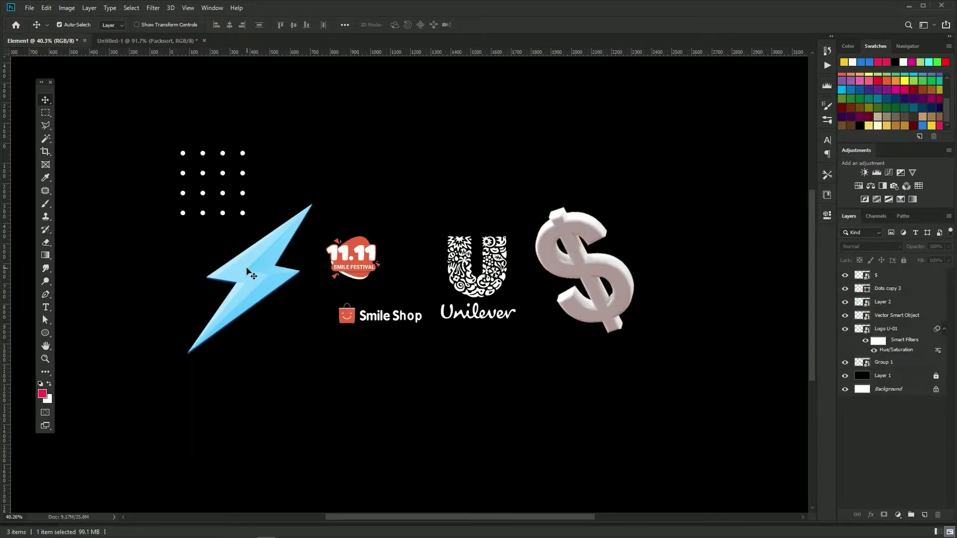
- Drag Layer 2, Dots copy 3, Group 1, Vector Smart Object and $ onto the banner
{"action": "left_click", "coordinate": [248, 272]}
{"action": "left_click", "coordinate": [245, 215], "text": "shift"}
{"action": "left_click", "coordinate": [349, 317], "text": "shift"}
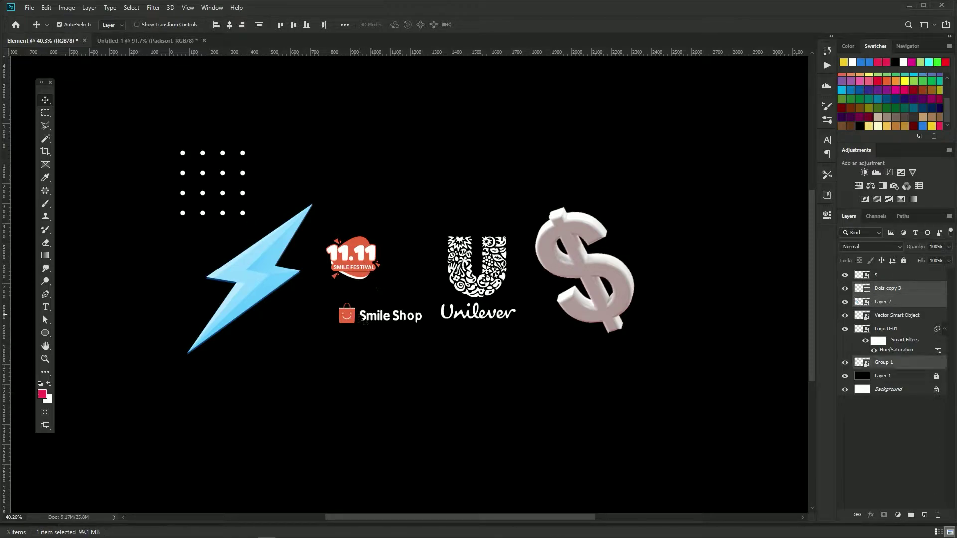
{"action": "left_click", "coordinate": [455, 312], "text": "shift"}
{"action": "left_click", "coordinate": [574, 275], "text": "shift"}
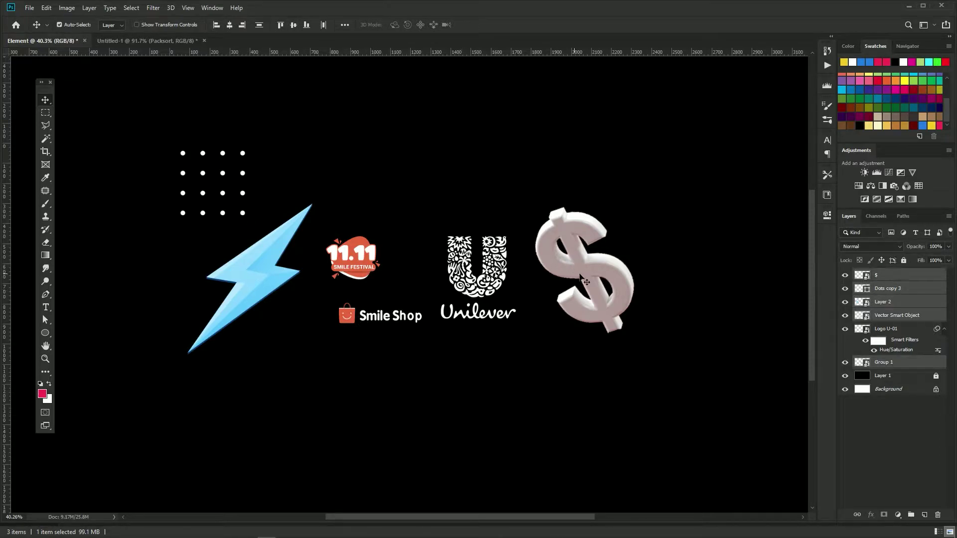
{"action": "left_click_drag", "start_coordinate": [585, 276], "coordinate": [569, 244]}
{"action": "key", "text": "ctrl+z"}
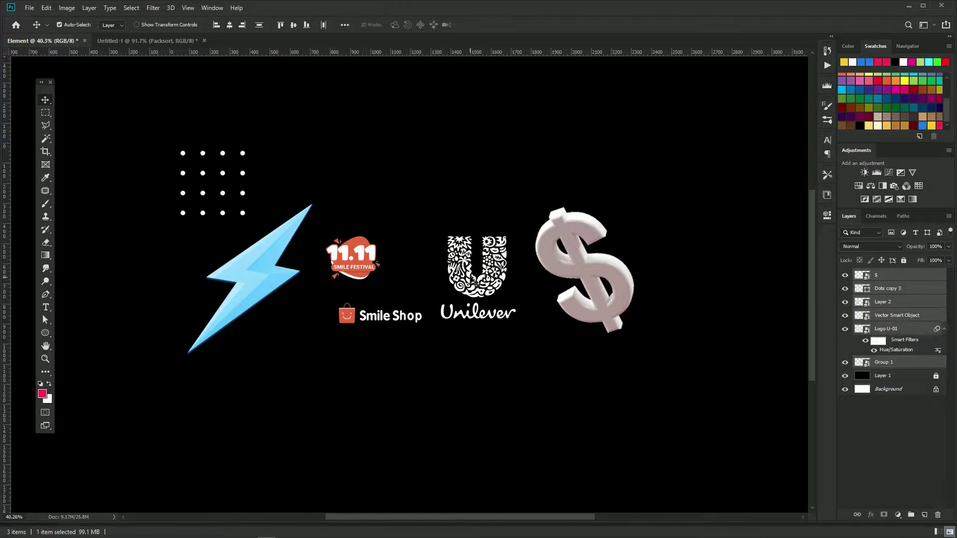
{"action": "left_click_drag", "start_coordinate": [473, 278], "coordinate": [152, 44]}
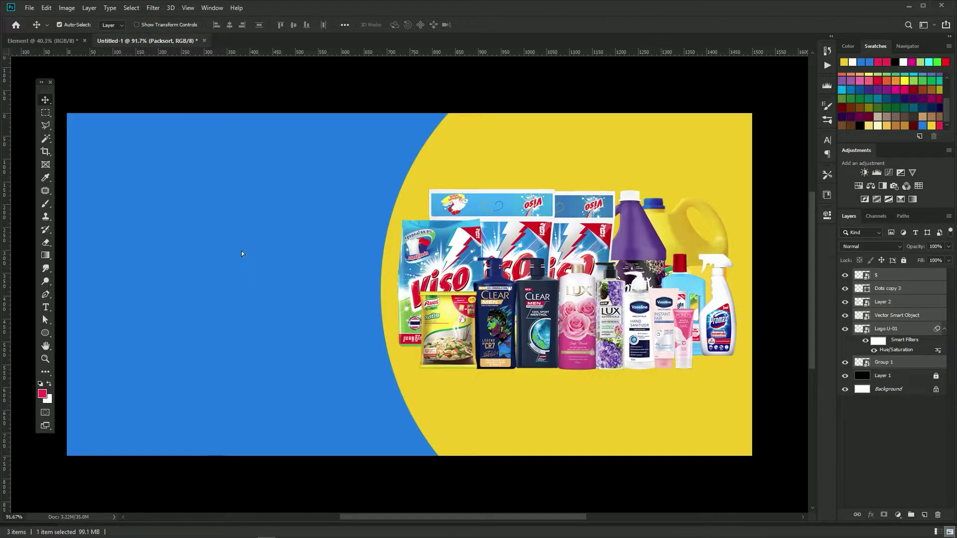
{"action": "left_click_drag", "start_coordinate": [242, 253], "coordinate": [396, 266]}
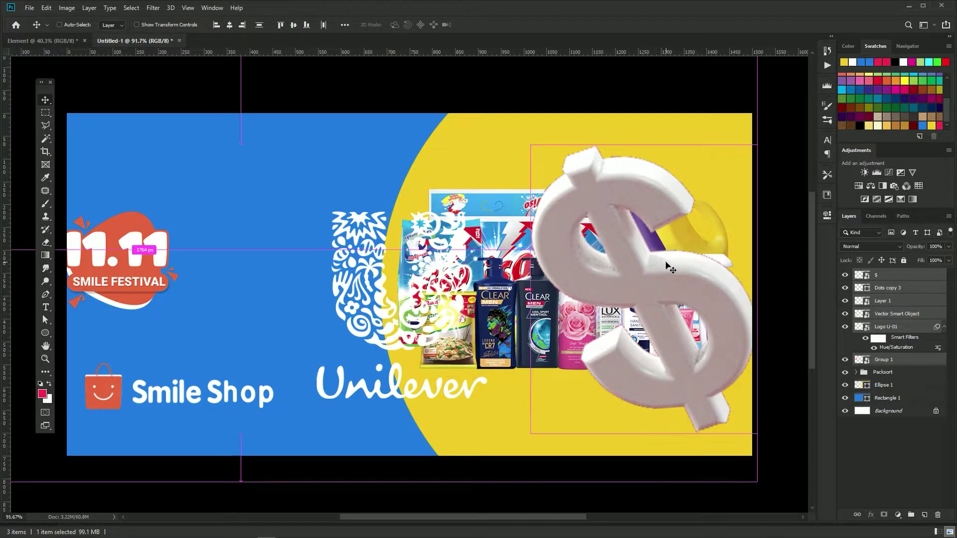
- Shrink the pasted elements and place them on the banner's blue left side
{"action": "key", "text": "ctrl+t"}
{"action": "scroll", "coordinate": [703, 194], "scroll_direction": "down", "scroll_amount": 2}
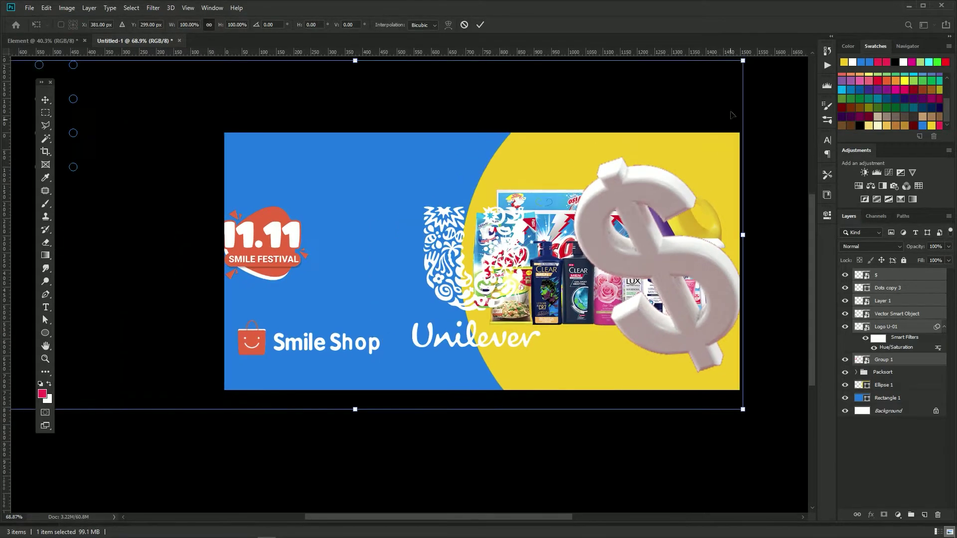
{"action": "mouse_move", "coordinate": [742, 61]}
{"action": "left_mouse_down"}
{"action": "mouse_move", "coordinate": [298, 229]}
{"action": "mouse_move", "coordinate": [263, 273]}
{"action": "left_mouse_up"}
{"action": "left_click_drag", "start_coordinate": [239, 324], "coordinate": [519, 250]}
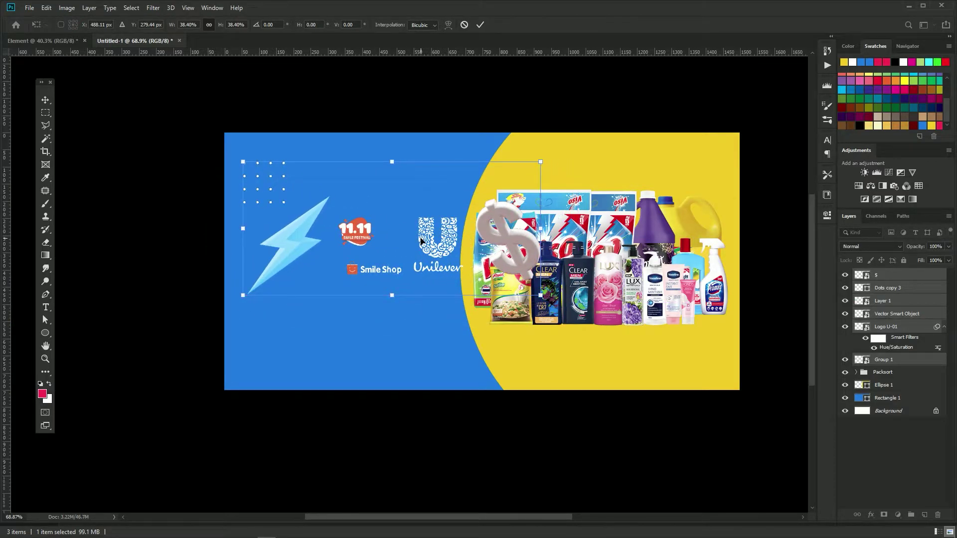
{"action": "key", "text": "Return"}
{"action": "scroll", "coordinate": [516, 226], "scroll_direction": "up", "scroll_amount": 2}
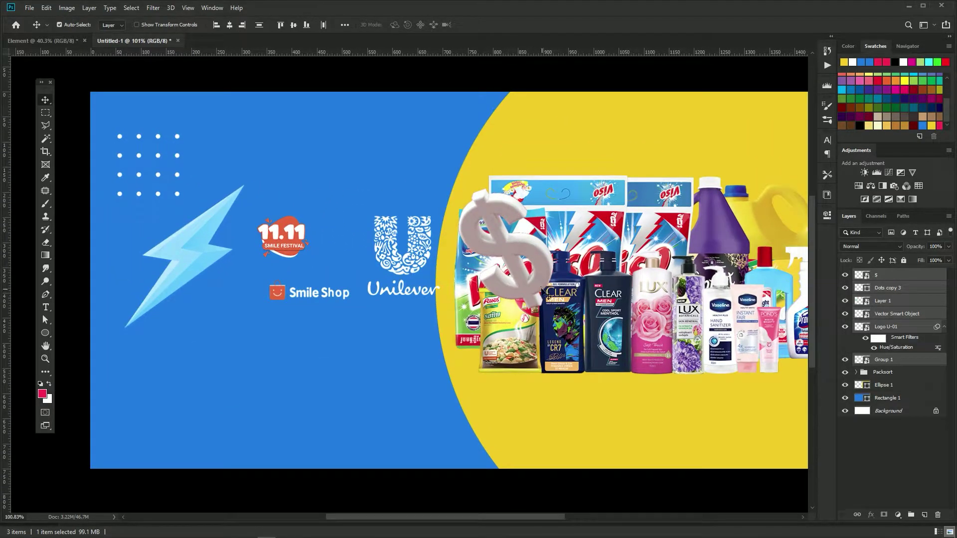
{"action": "mouse_move", "coordinate": [542, 294]}
{"action": "left_mouse_down"}
{"action": "mouse_move", "coordinate": [577, 304]}
{"action": "mouse_move", "coordinate": [351, 382]}
{"action": "left_mouse_up"}
- Hide the dollar sign layer while viewing the canvas full screen
{"action": "left_click", "coordinate": [580, 290]}
{"action": "scroll", "coordinate": [466, 333], "scroll_direction": "right", "scroll_amount": 2}
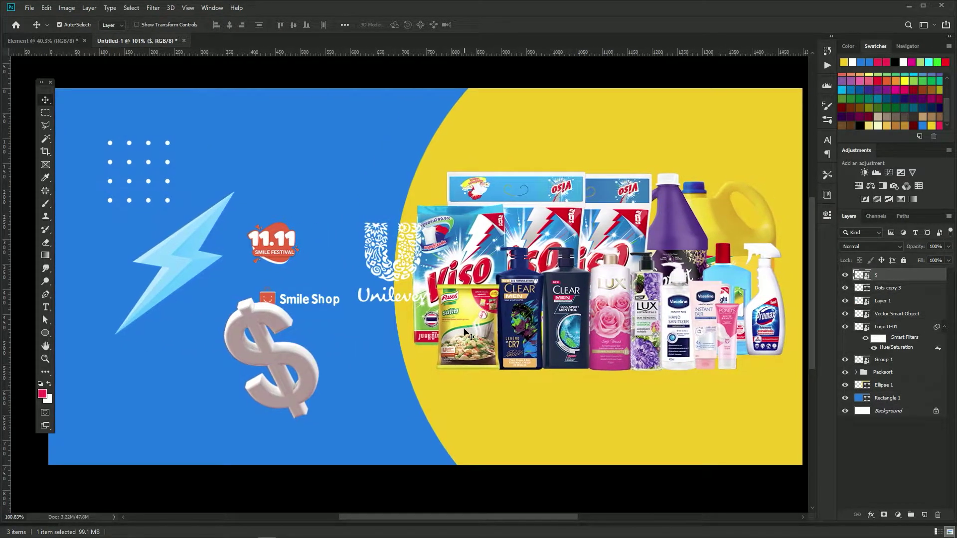
{"action": "key", "text": "f"}
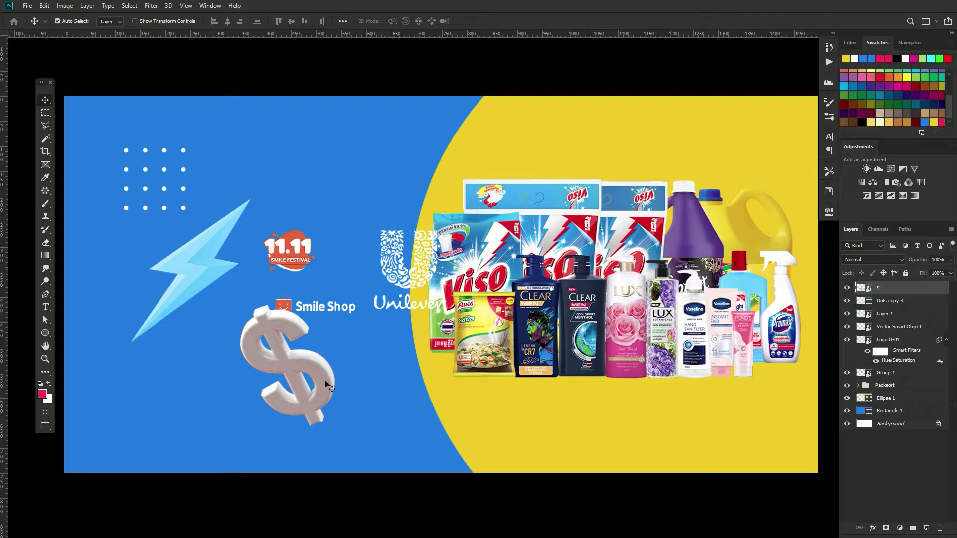
{"action": "left_click", "coordinate": [846, 287]}
- Hide the lightning bolt and dot grid layers, keeping the Smile Shop logo visible
{"action": "left_click", "coordinate": [847, 314]}
{"action": "left_click", "coordinate": [847, 326]}
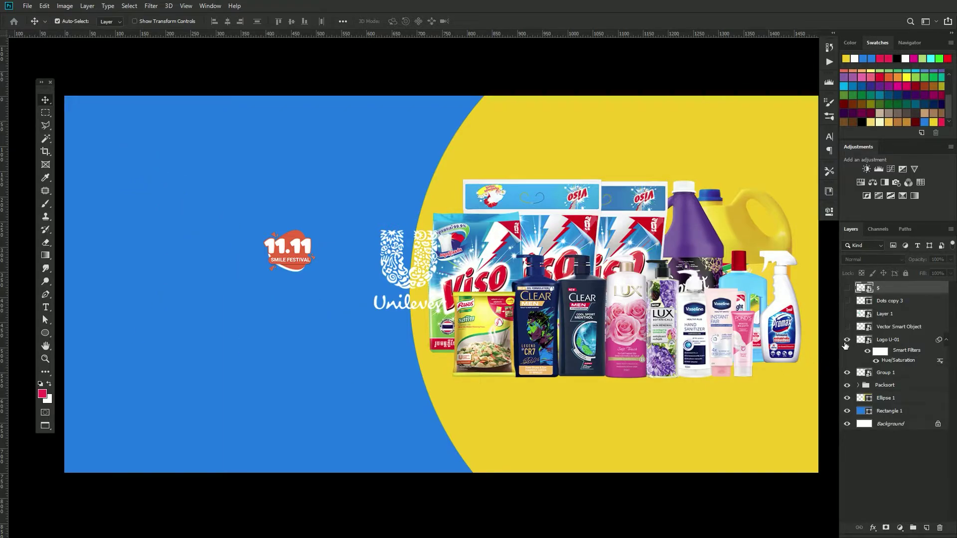
{"action": "left_click", "coordinate": [847, 339]}
{"action": "left_click", "coordinate": [847, 326]}
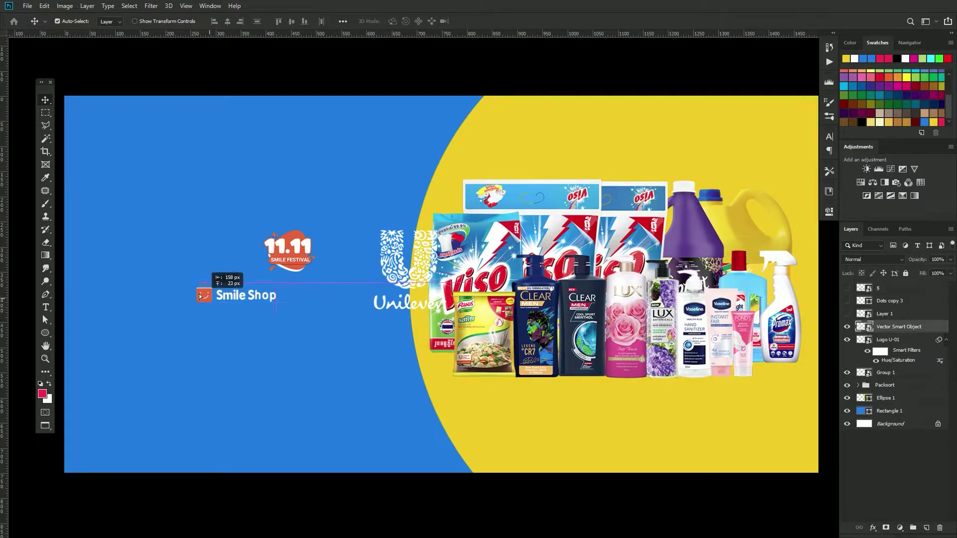
- Move the Smile Shop logo to the upper left and enlarge it
{"action": "left_click_drag", "start_coordinate": [281, 322], "coordinate": [141, 183]}
{"action": "key", "text": "ctrl+t"}
{"action": "left_click_drag", "start_coordinate": [222, 163], "coordinate": [277, 157]}
{"action": "key", "text": "Return"}
{"action": "left_click", "coordinate": [886, 411]}
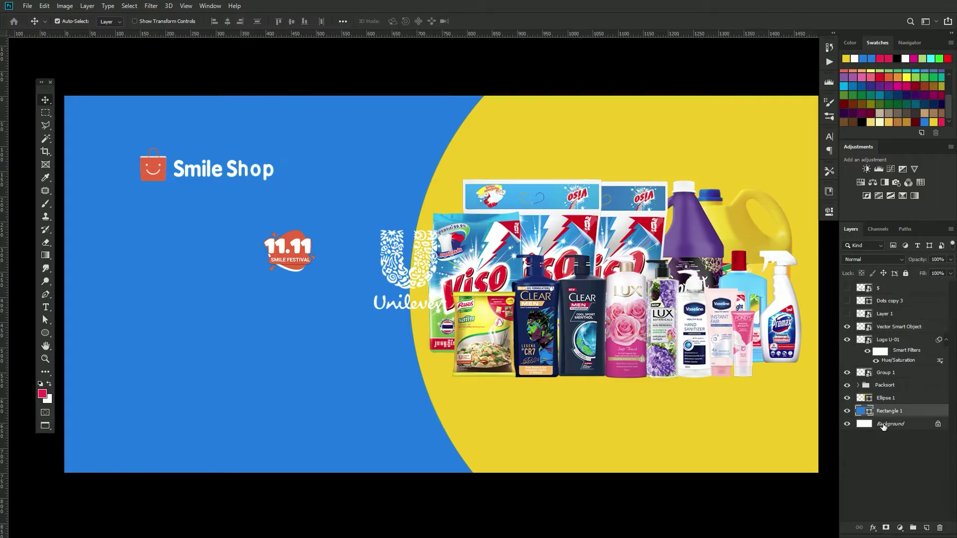
- Place the Unilever logo next to Smile Shop and shrink it
{"action": "left_click_drag", "start_coordinate": [404, 275], "coordinate": [362, 180]}
{"action": "key", "text": "ctrl+t"}
{"action": "left_click_drag", "start_coordinate": [401, 122], "coordinate": [363, 145]}
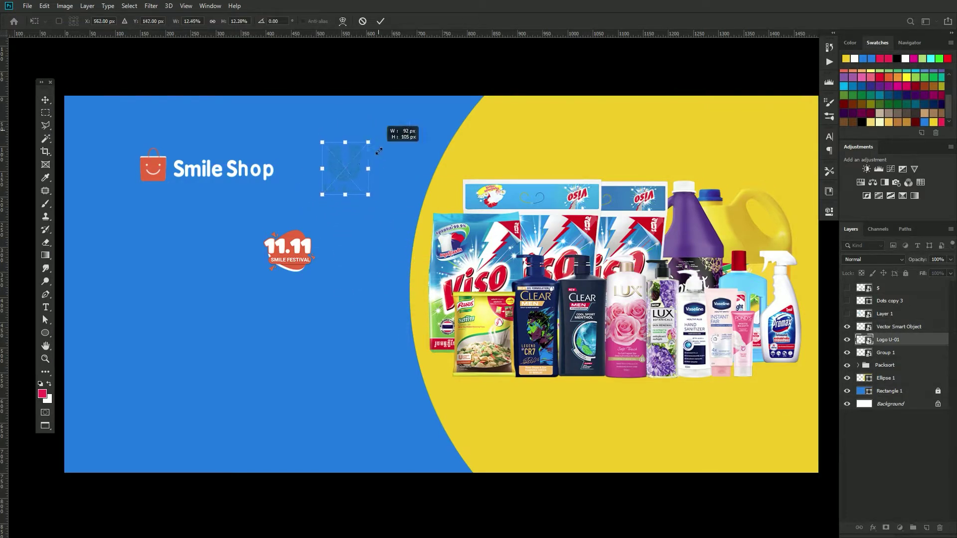
{"action": "key", "text": "Return"}
- Move the 11.11 badge left and enlarge it
{"action": "key", "text": "ctrl+t"}
{"action": "left_click_drag", "start_coordinate": [314, 271], "coordinate": [356, 325]}
{"action": "left_click_drag", "start_coordinate": [284, 269], "coordinate": [254, 272]}
{"action": "key", "text": "Return"}
- Fine-tune the logo and 11.11 badge positions and show the lightning bolt again
{"action": "scroll", "coordinate": [457, 211], "scroll_direction": "down", "scroll_amount": 1}
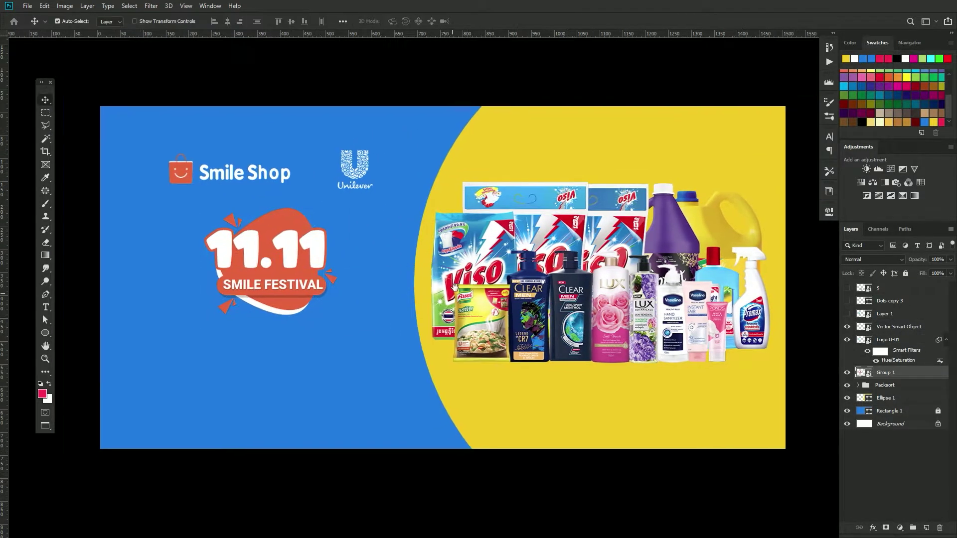
{"action": "left_click_drag", "start_coordinate": [352, 178], "coordinate": [337, 175]}
{"action": "left_click_drag", "start_coordinate": [244, 172], "coordinate": [246, 167]}
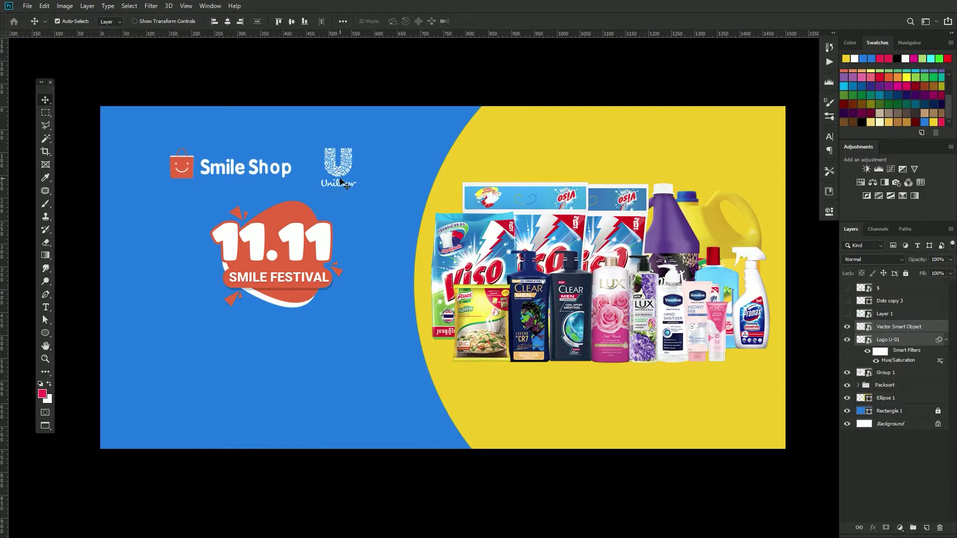
{"action": "mouse_move", "coordinate": [274, 254]}
{"action": "left_mouse_down"}
{"action": "mouse_move", "coordinate": [257, 243]}
{"action": "mouse_move", "coordinate": [438, 383]}
{"action": "left_mouse_up"}
{"action": "left_click", "coordinate": [846, 314]}
- Shrink the lightning bolt and place it near the bottom middle by the yellow curve
{"action": "key", "text": "ctrl+t"}
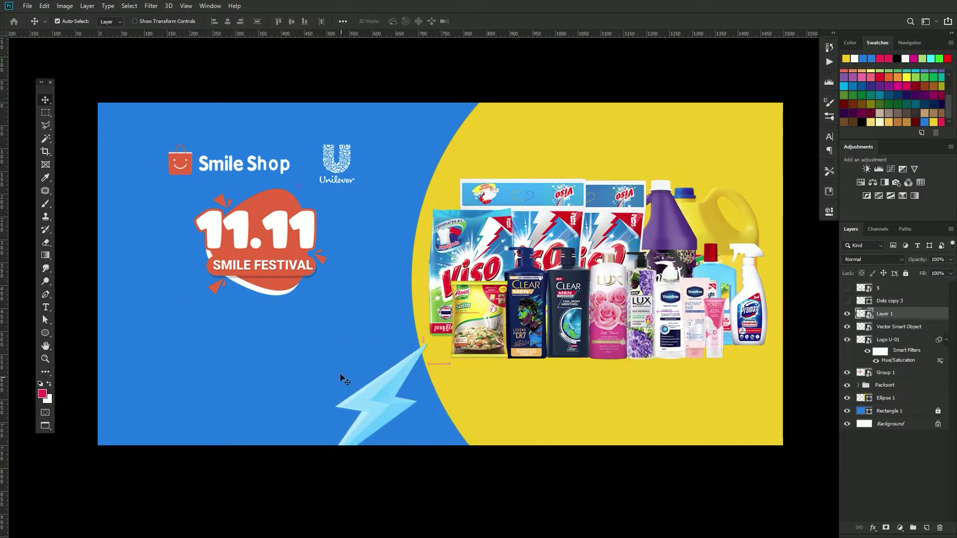
{"action": "mouse_move", "coordinate": [458, 329]}
{"action": "left_mouse_down"}
{"action": "mouse_move", "coordinate": [427, 343]}
{"action": "mouse_move", "coordinate": [403, 376]}
{"action": "left_mouse_up"}
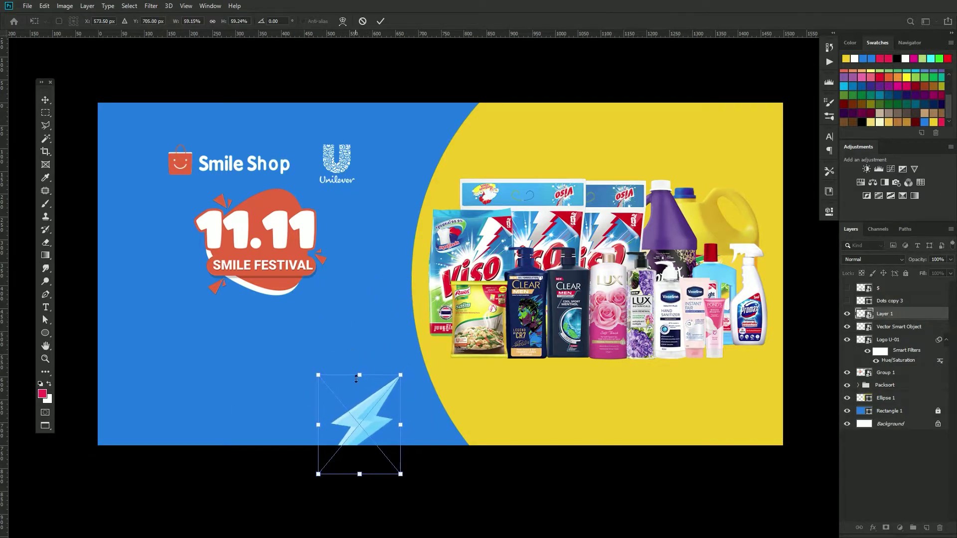
{"action": "mouse_move", "coordinate": [360, 418]}
{"action": "left_mouse_down"}
{"action": "mouse_move", "coordinate": [369, 373]}
{"action": "mouse_move", "coordinate": [377, 389]}
{"action": "left_mouse_up"}
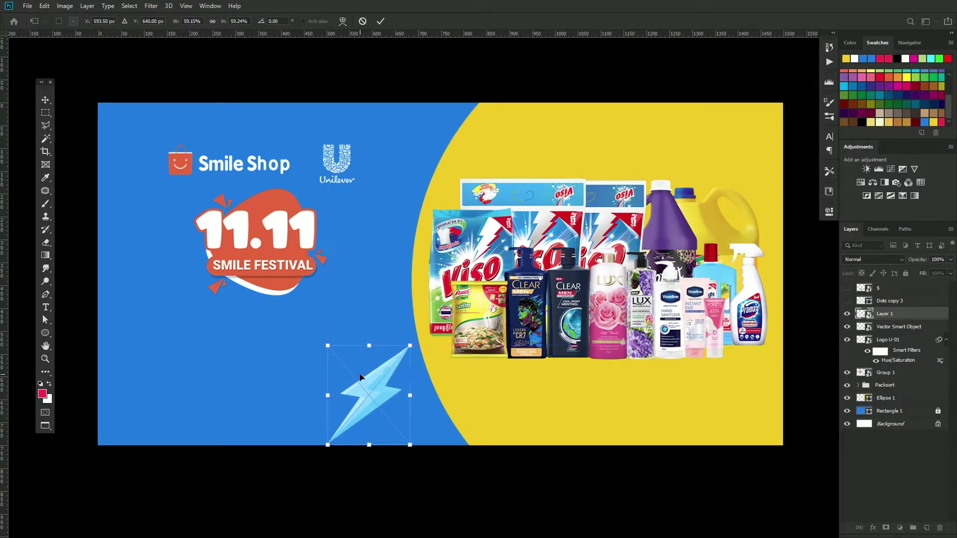
{"action": "key", "text": "Return"}
- Duplicate the lightning bolt onto the 11.11 badge and stack the badge group above the copy
{"action": "left_click_drag", "start_coordinate": [381, 401], "coordinate": [273, 281], "text": "alt"}
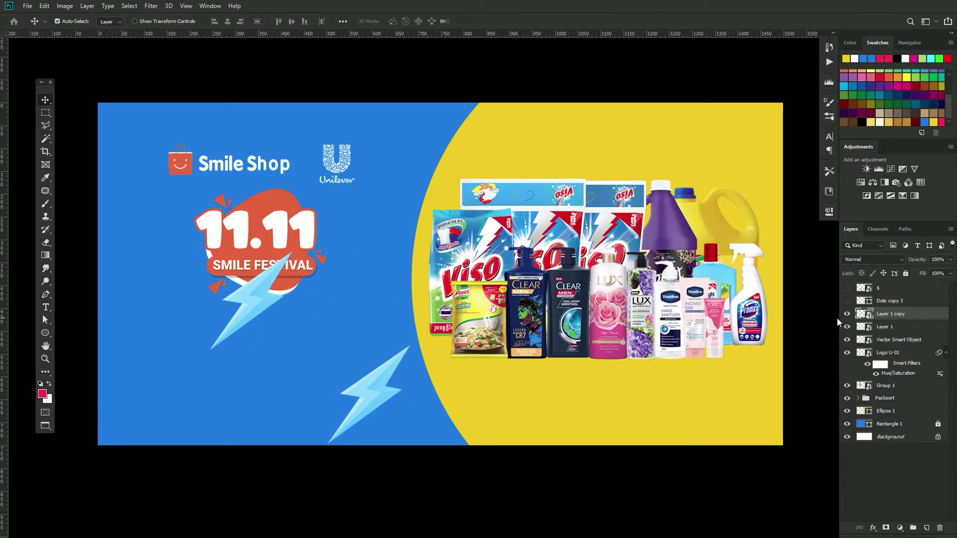
{"action": "left_click", "coordinate": [846, 313]}
{"action": "left_click", "coordinate": [846, 326]}
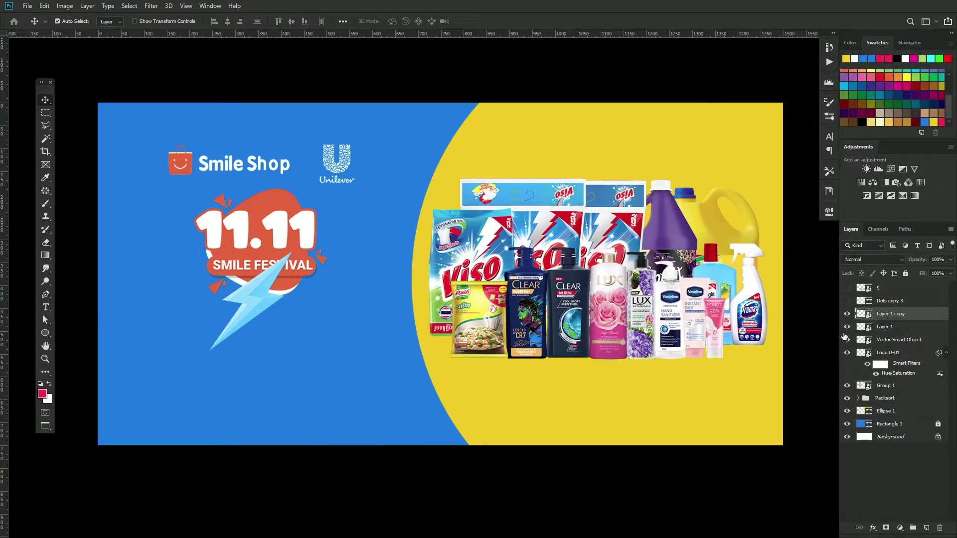
{"action": "left_click", "coordinate": [847, 339]}
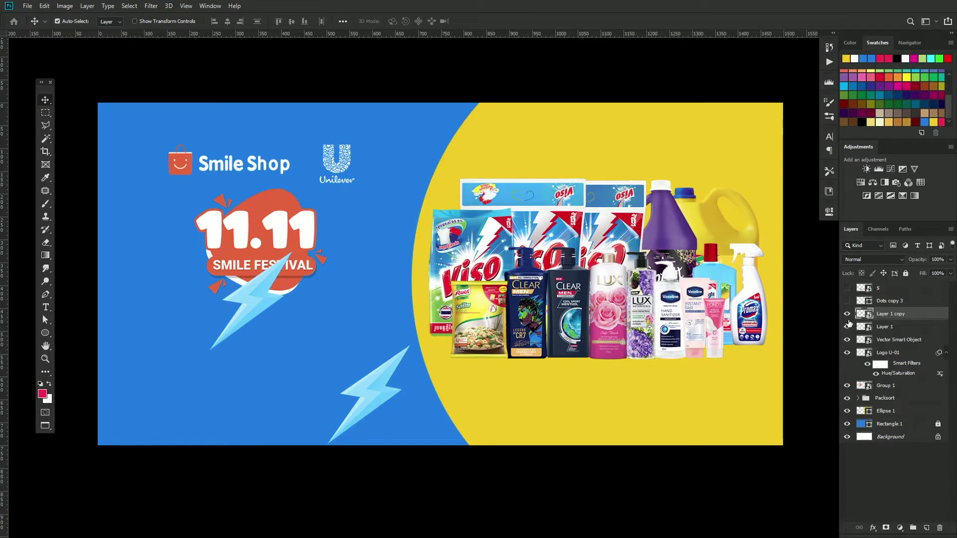
{"action": "left_click", "coordinate": [846, 385]}
{"action": "left_click_drag", "start_coordinate": [881, 385], "coordinate": [882, 308]}
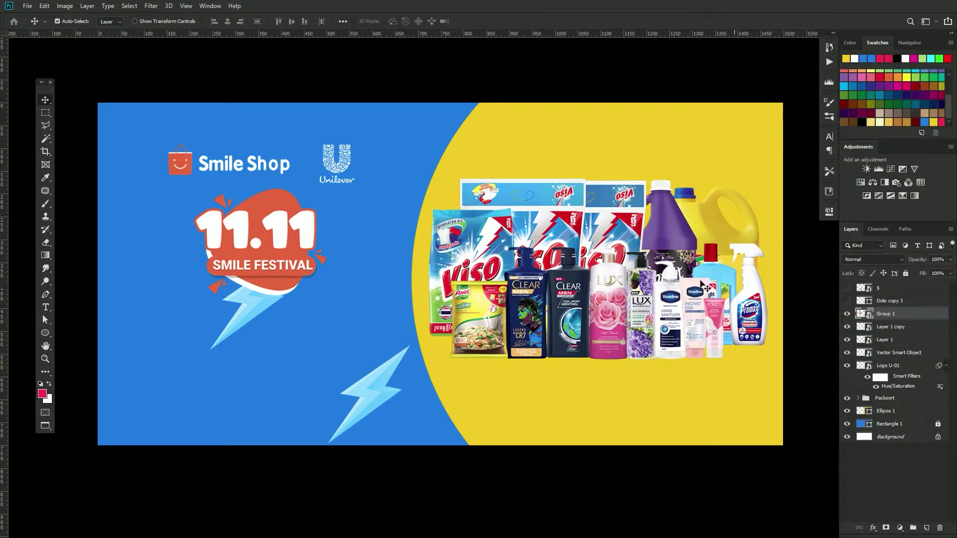
- Enlarge the upper bolt copy behind the badge and fade it to 29% opacity
{"action": "left_click", "coordinate": [248, 305]}
{"action": "key", "text": "ctrl+t"}
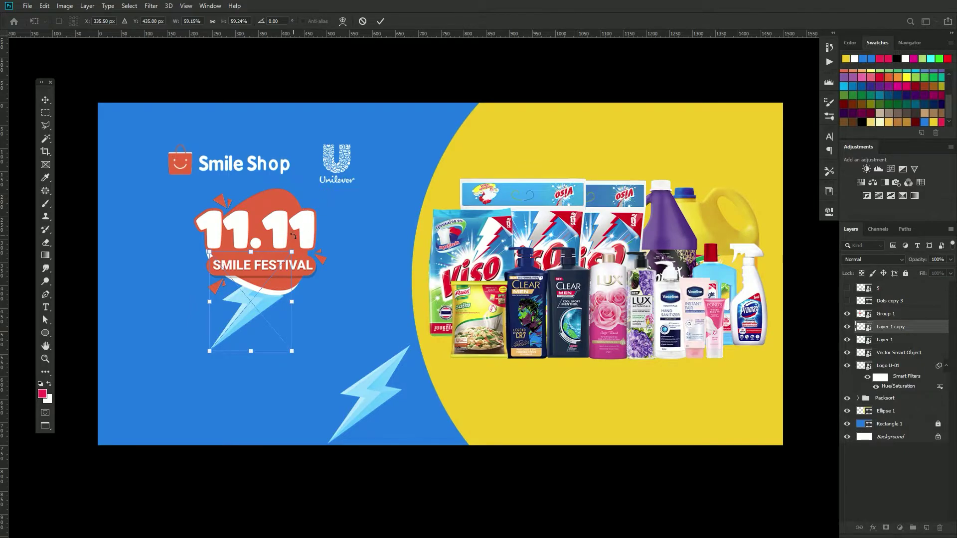
{"action": "key", "text": "ctrl+plus"}
{"action": "left_click_drag", "start_coordinate": [379, 289], "coordinate": [492, 159]}
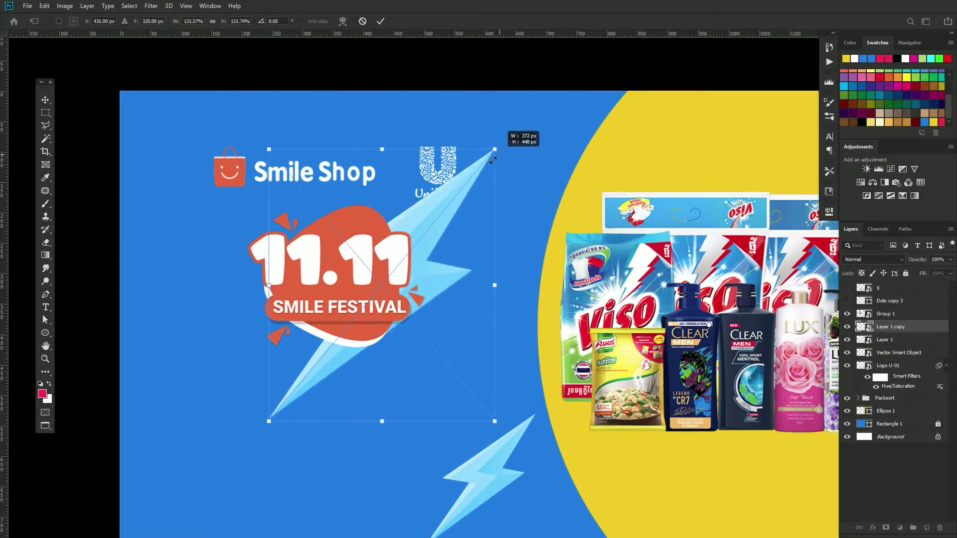
{"action": "left_click_drag", "start_coordinate": [407, 271], "coordinate": [357, 303]}
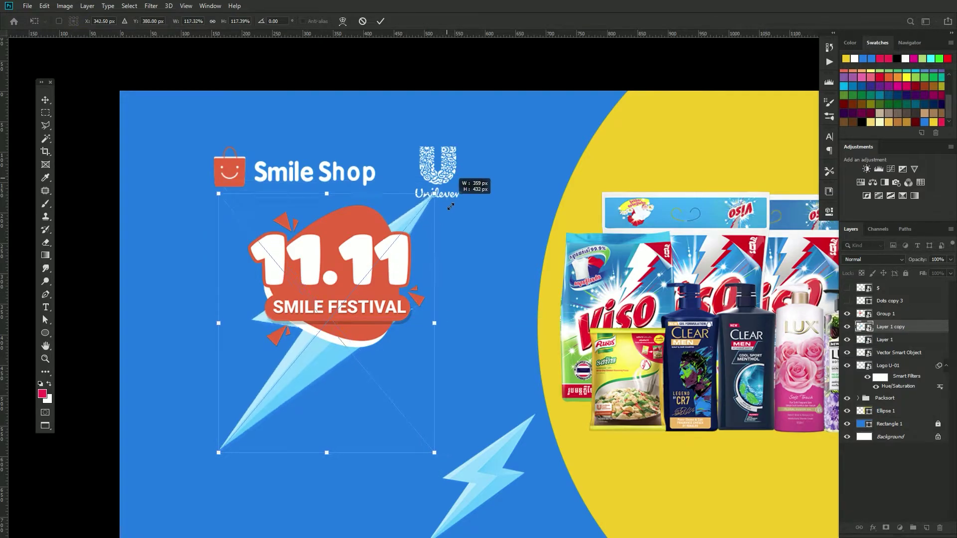
{"action": "left_click_drag", "start_coordinate": [441, 196], "coordinate": [422, 221]}
{"action": "key", "text": "Return"}
{"action": "left_click_drag", "start_coordinate": [296, 357], "coordinate": [297, 346]}
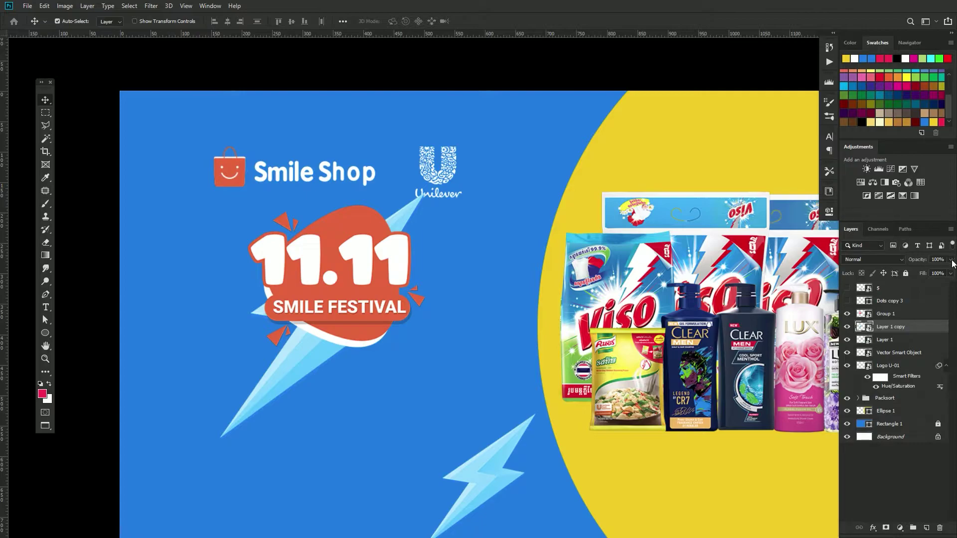
{"action": "left_click_drag", "start_coordinate": [938, 272], "coordinate": [916, 270]}
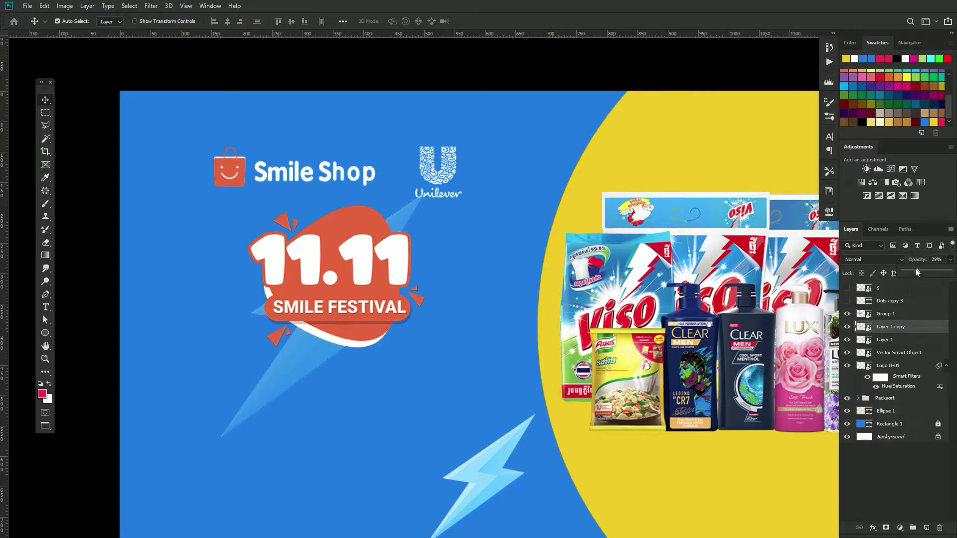
- Nudge the Smile Shop and Unilever logos together slightly higher
{"action": "scroll", "coordinate": [420, 167], "scroll_direction": "up", "scroll_amount": 2}
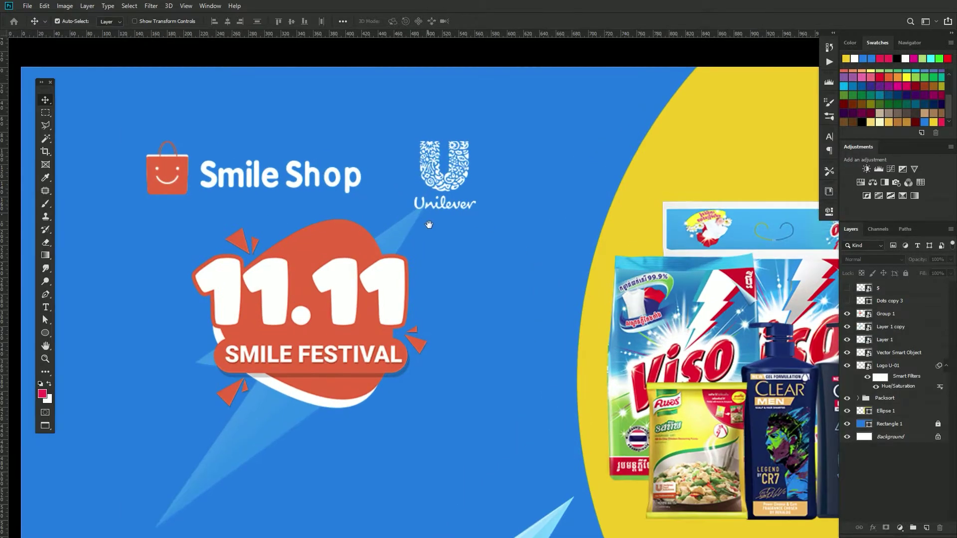
{"action": "left_click", "coordinate": [440, 192]}
{"action": "left_click", "coordinate": [358, 180], "text": "shift"}
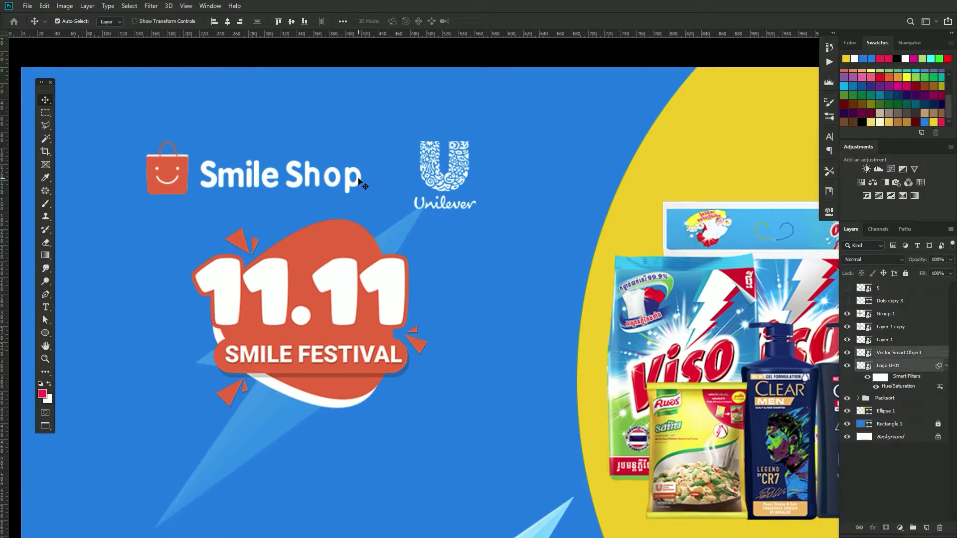
{"action": "key", "text": "shift+Up"}
{"action": "key", "text": "shift+Right"}
{"action": "key", "text": "shift+Up"}
{"action": "key", "text": "Left"}
{"action": "key", "text": "Left"}
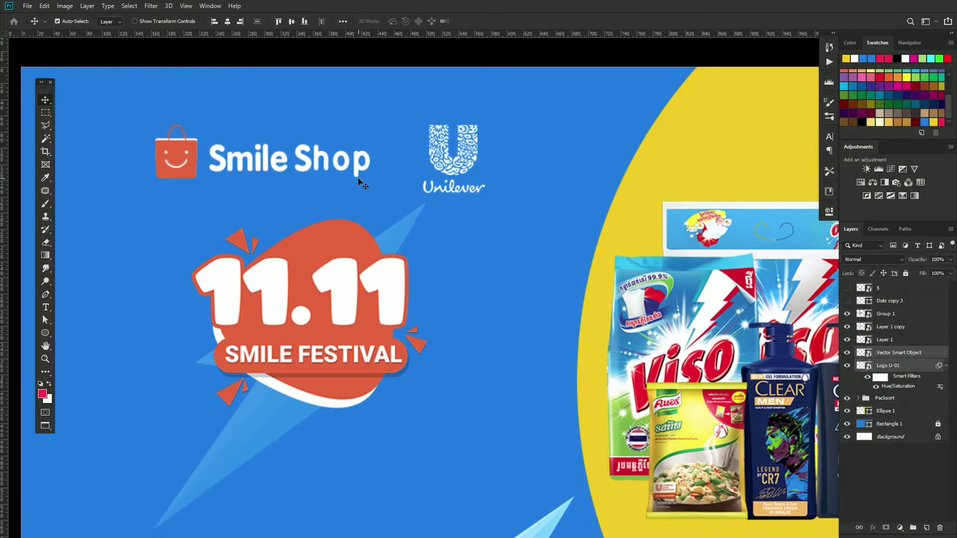
{"action": "key", "text": "Left"}
{"action": "key", "text": "Left"}
{"action": "left_click", "coordinate": [512, 246]}
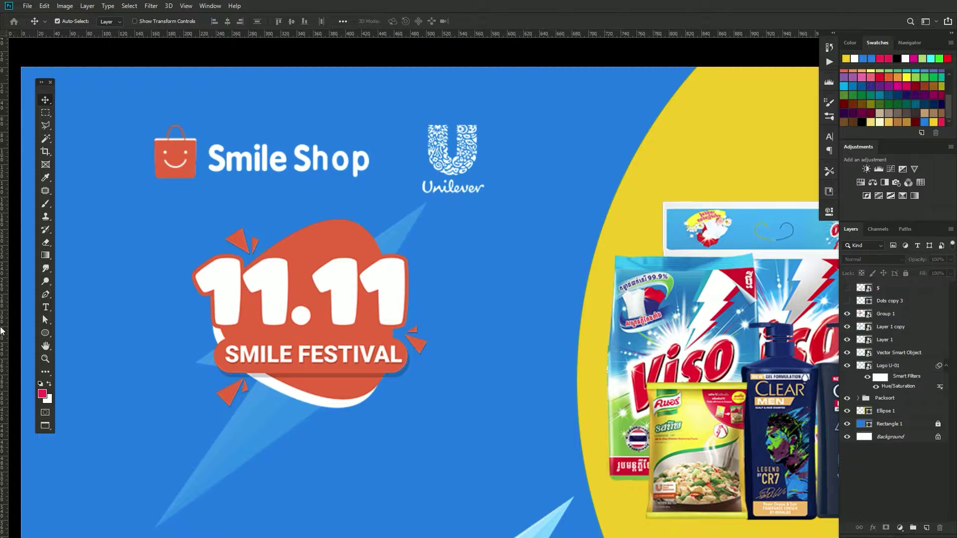
- Draw a thin 2 × 66 px white rectangle line between the two logos
{"action": "right_click", "coordinate": [38, 333]}
{"action": "left_click", "coordinate": [64, 332]}
{"action": "scroll", "coordinate": [398, 139], "scroll_direction": "up", "scroll_amount": 1}
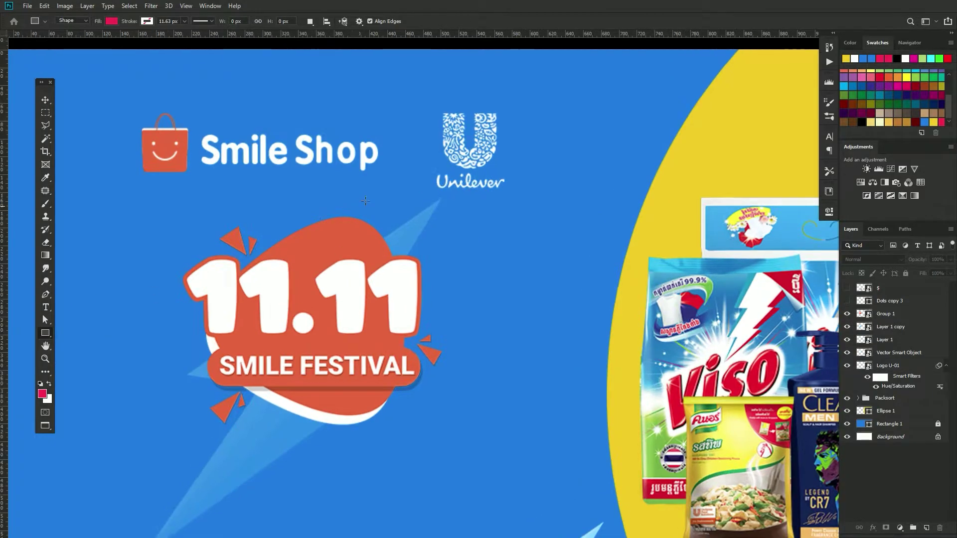
{"action": "scroll", "coordinate": [398, 138], "scroll_direction": "up", "scroll_amount": 2}
{"action": "left_click_drag", "start_coordinate": [410, 175], "coordinate": [418, 179]}
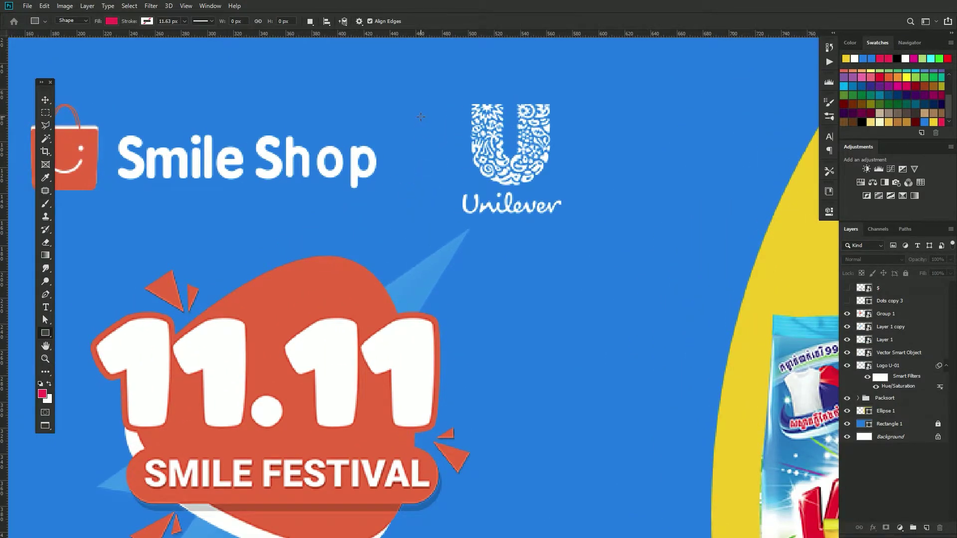
{"action": "left_click_drag", "start_coordinate": [421, 116], "coordinate": [424, 201]}
{"action": "left_click", "coordinate": [719, 270]}
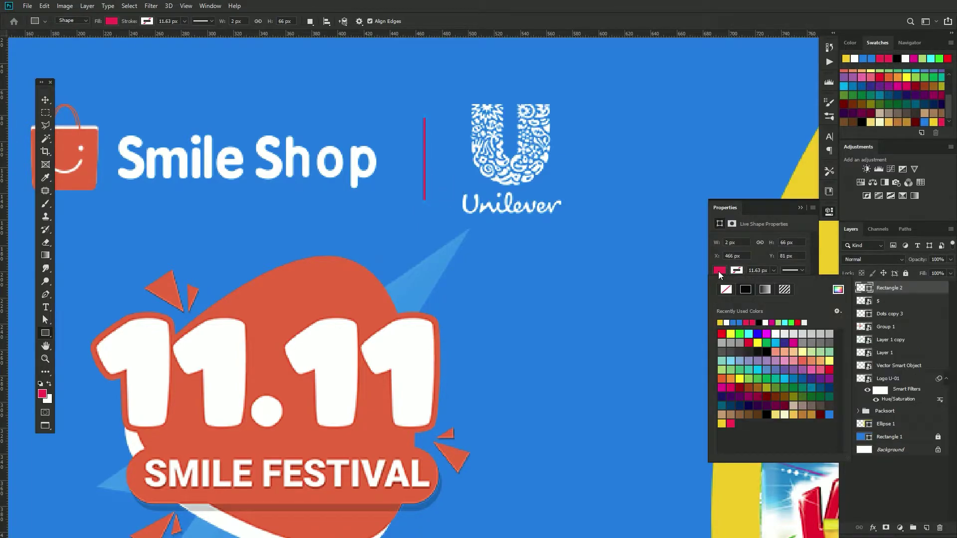
{"action": "left_click", "coordinate": [727, 322]}
{"action": "left_click", "coordinate": [829, 210]}
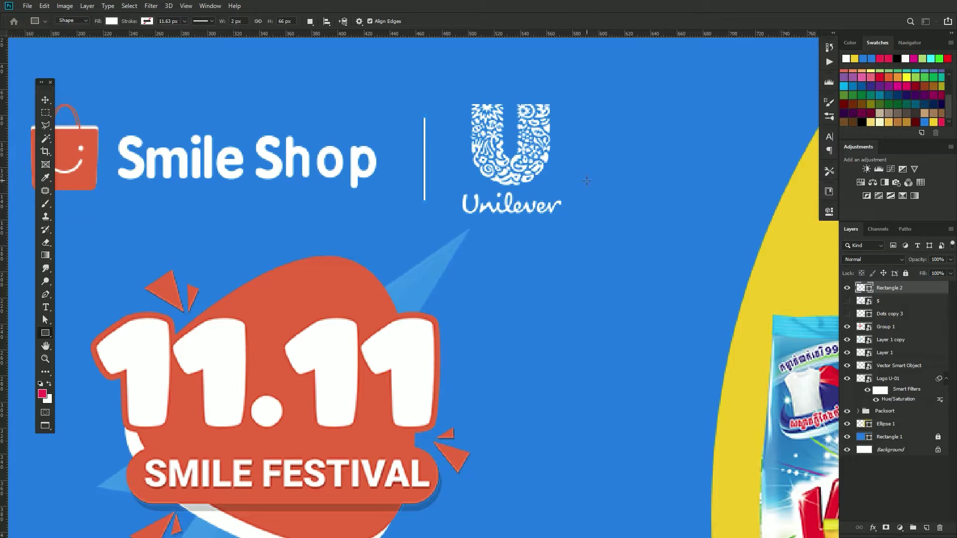
{"action": "key", "text": "v"}
{"action": "left_click", "coordinate": [591, 196]}
{"action": "left_click", "coordinate": [424, 161]}
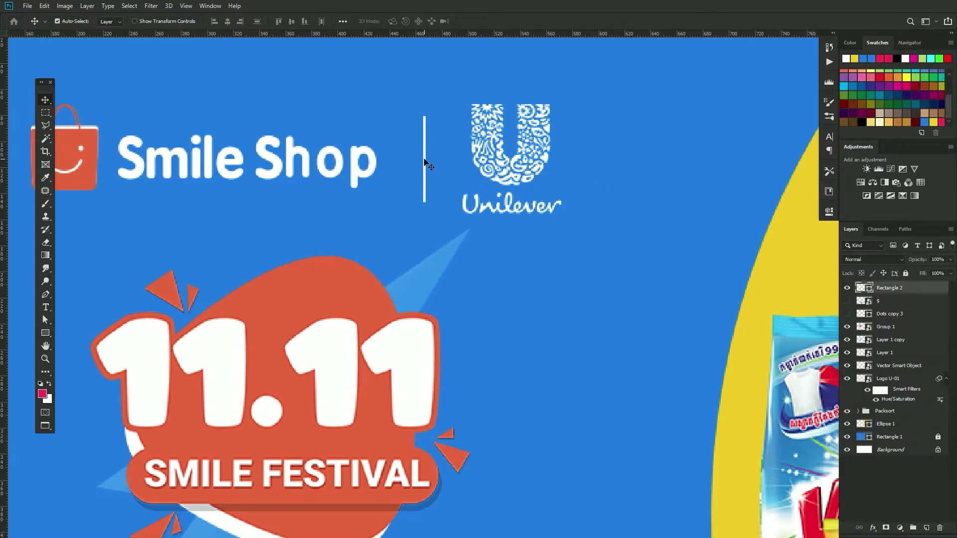
- Nudge the divider left and scale the Unilever logo down to align beside Smile Shop
{"action": "key", "text": "Left"}
{"action": "left_click", "coordinate": [501, 157]}
{"action": "key", "text": "ctrl+t"}
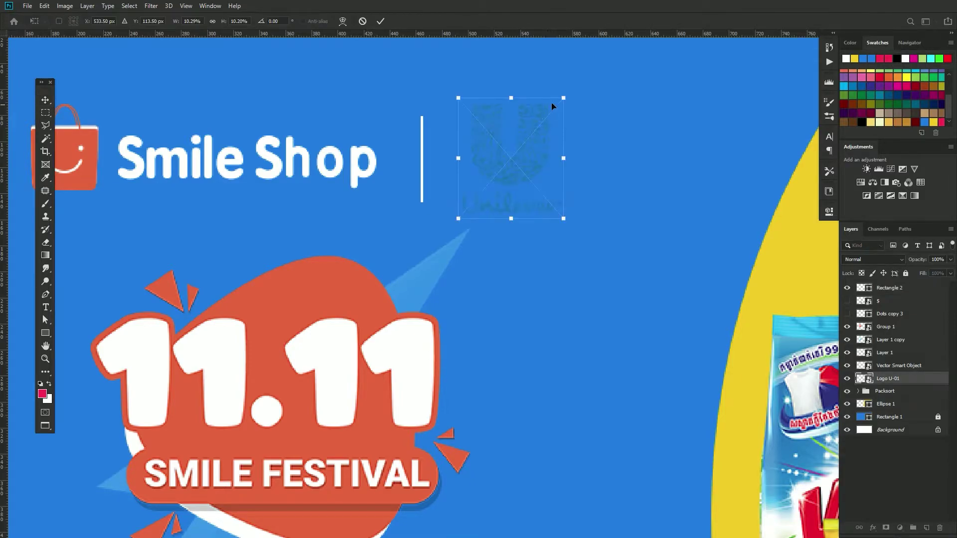
{"action": "left_click_drag", "start_coordinate": [562, 97], "coordinate": [551, 123]}
{"action": "left_click_drag", "start_coordinate": [517, 165], "coordinate": [512, 145]}
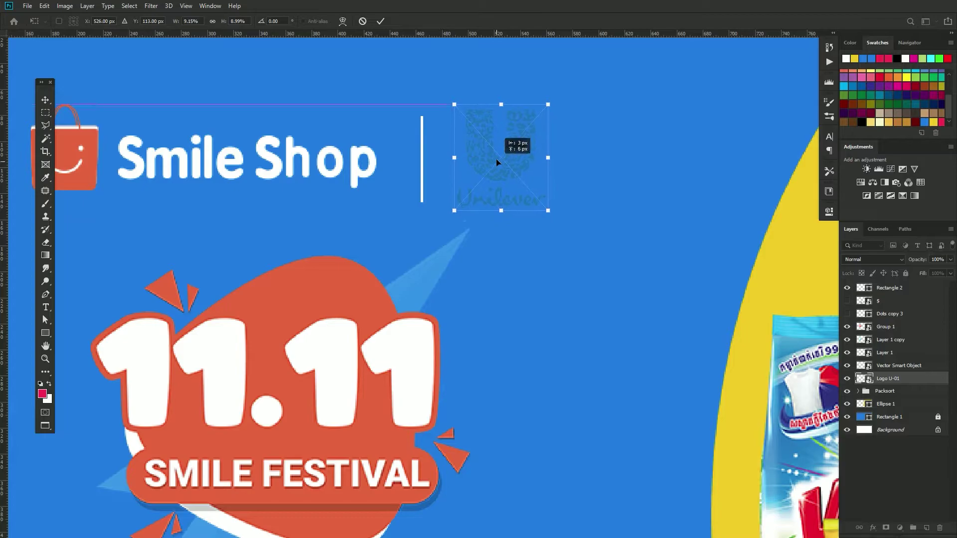
{"action": "left_click_drag", "start_coordinate": [548, 100], "coordinate": [544, 110]}
{"action": "left_click_drag", "start_coordinate": [515, 145], "coordinate": [522, 151]}
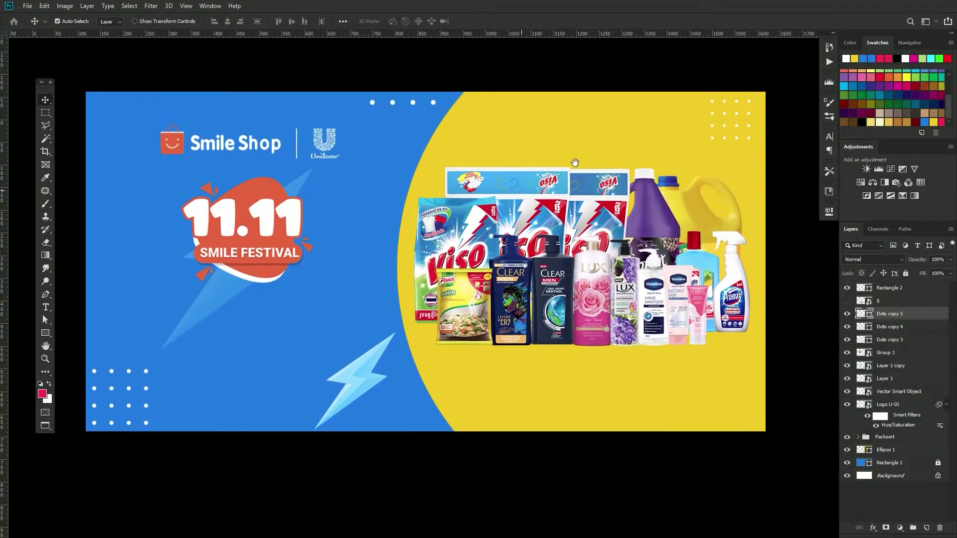
- Show the hidden dollar sign layer and move it up the layer stack
{"action": "scroll", "coordinate": [300, 238], "scroll_direction": "down", "scroll_amount": 1}
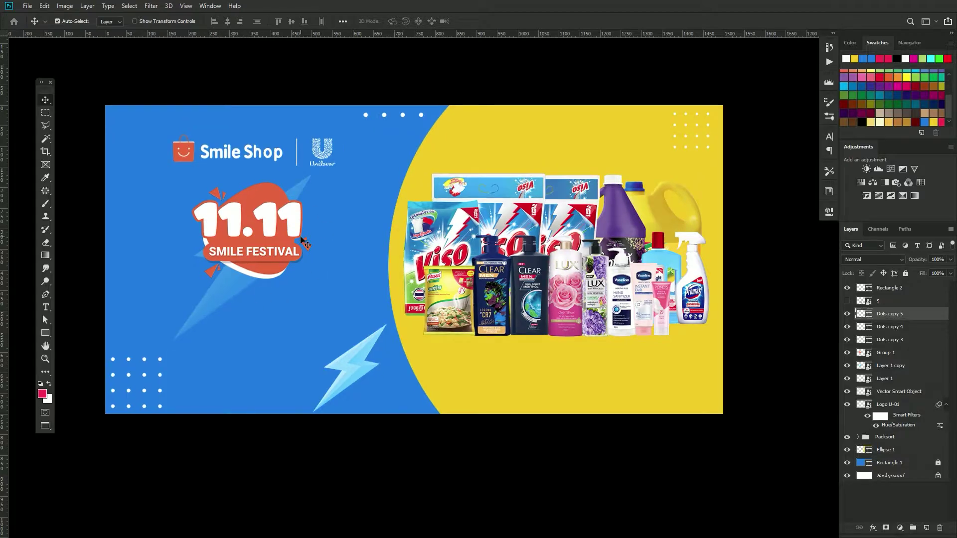
{"action": "left_click", "coordinate": [847, 301]}
{"action": "left_click_drag", "start_coordinate": [877, 303], "coordinate": [881, 286]}
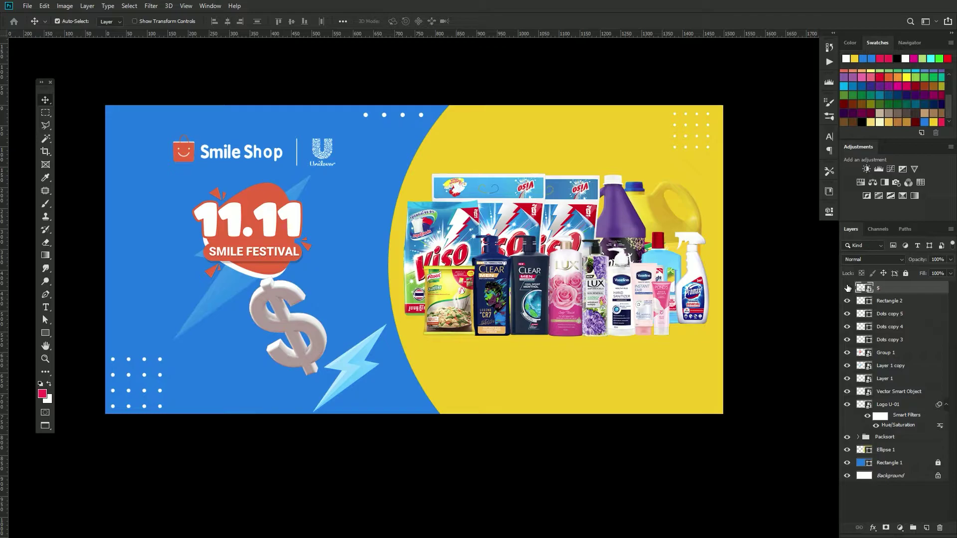
- Give the dollar sign a Color Overlay of sampled banner yellow at 100% in Overlay mode
{"action": "left_click", "coordinate": [874, 529]}
{"action": "left_click", "coordinate": [882, 488]}
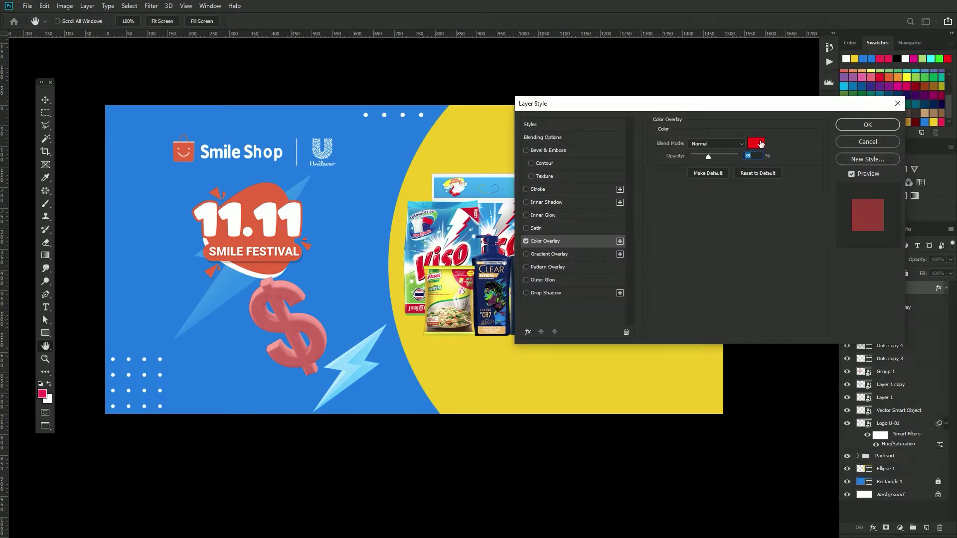
{"action": "left_click", "coordinate": [760, 144]}
{"action": "left_click", "coordinate": [496, 135]}
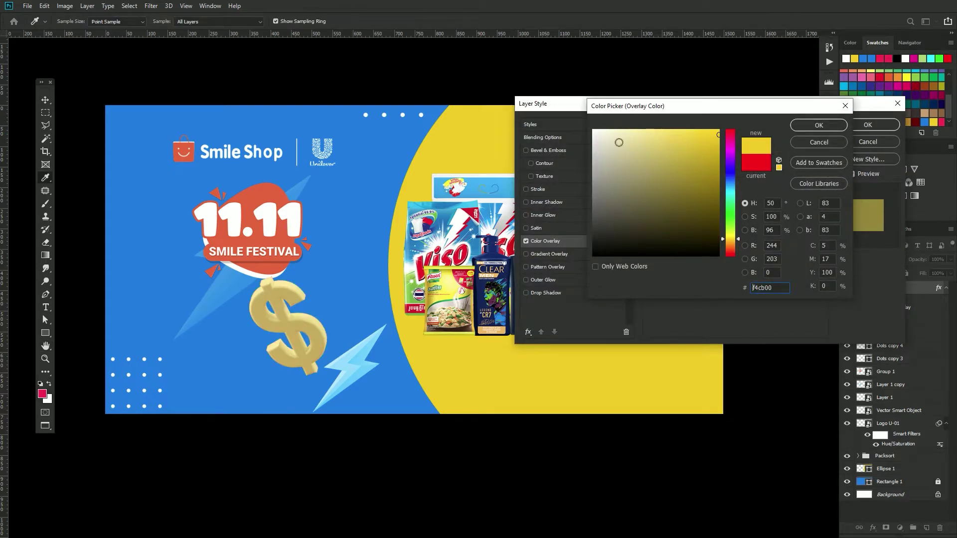
{"action": "left_click", "coordinate": [807, 129]}
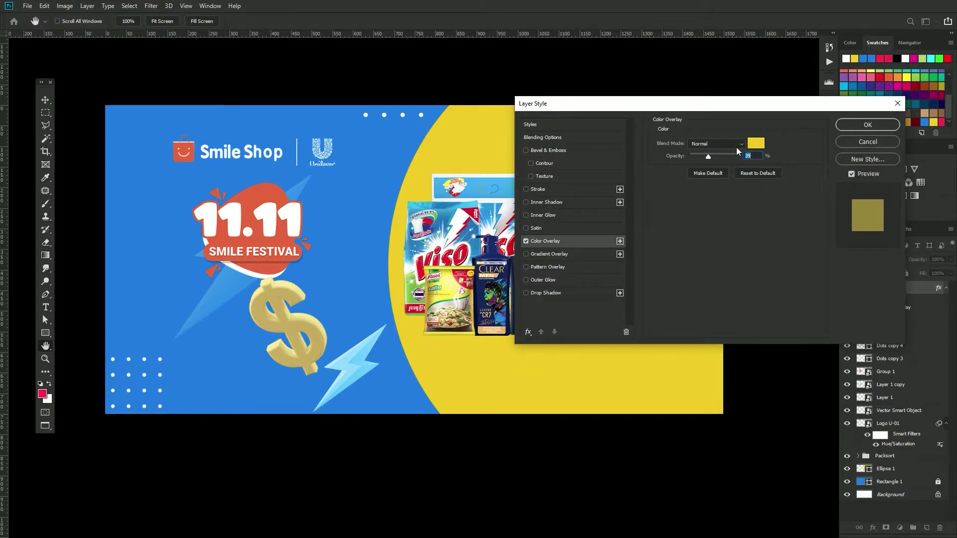
{"action": "type", "text": "100"}
{"action": "left_click", "coordinate": [707, 144]}
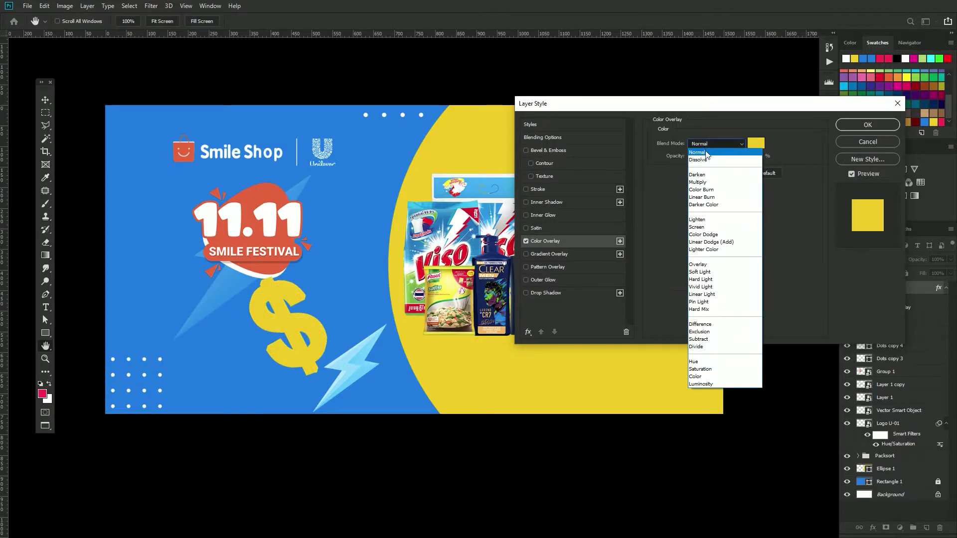
{"action": "left_click", "coordinate": [695, 265]}
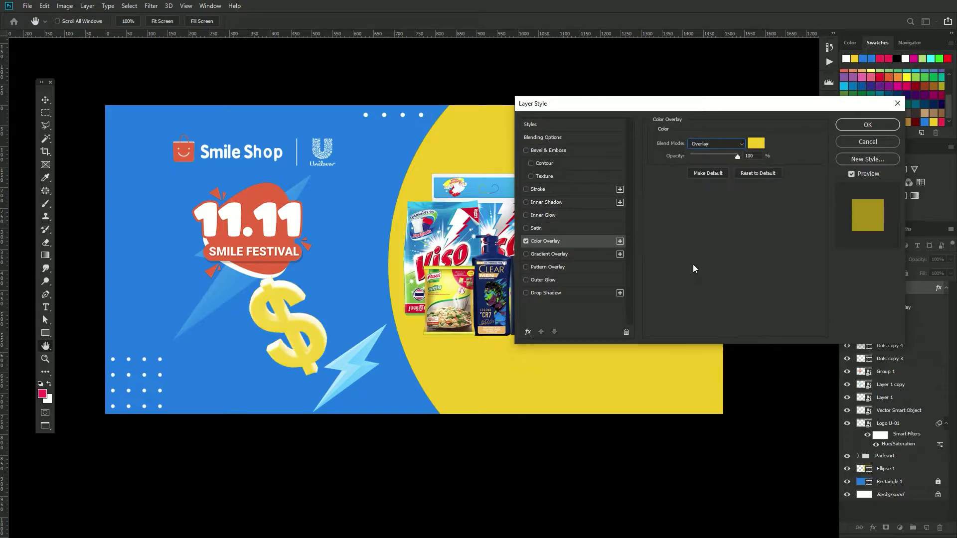
{"action": "left_click", "coordinate": [862, 125]}
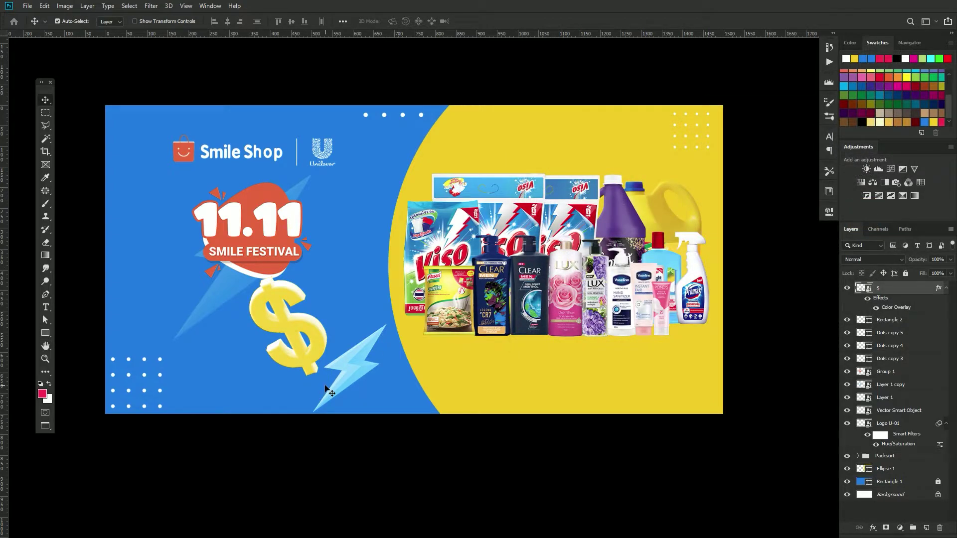
- Move the yellow dollar sign into the banner's bottom-right corner
{"action": "left_click_drag", "start_coordinate": [315, 372], "coordinate": [707, 404]}
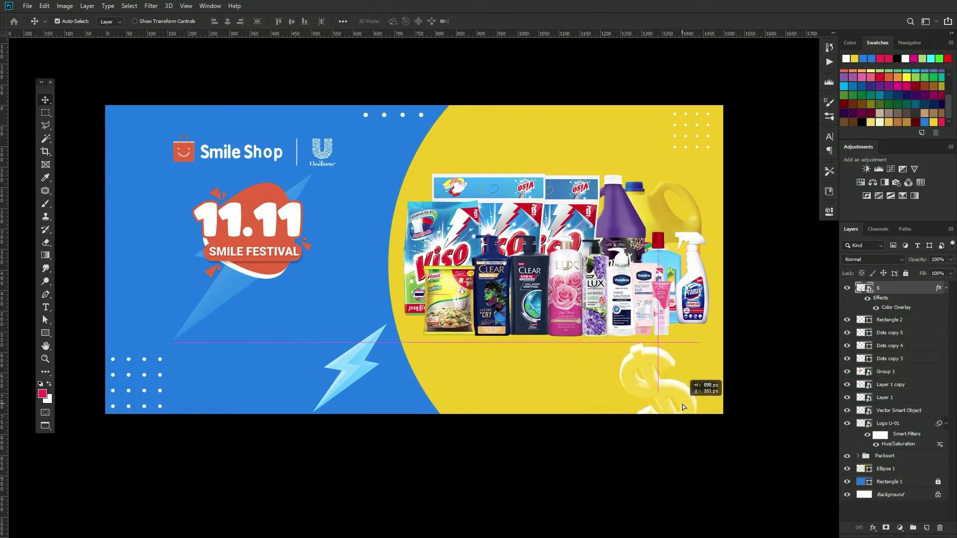
{"action": "key", "text": "ctrl+t"}
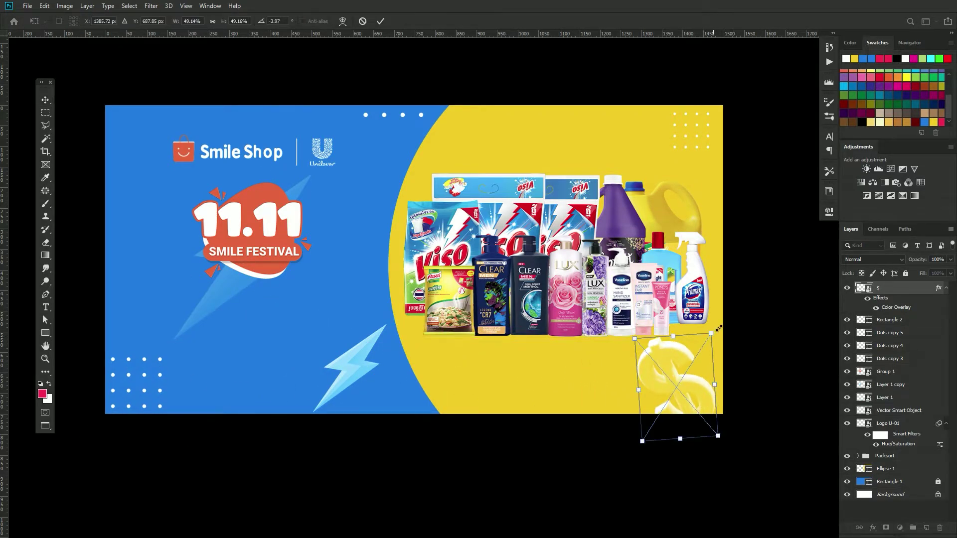
{"action": "left_click_drag", "start_coordinate": [695, 385], "coordinate": [700, 400]}
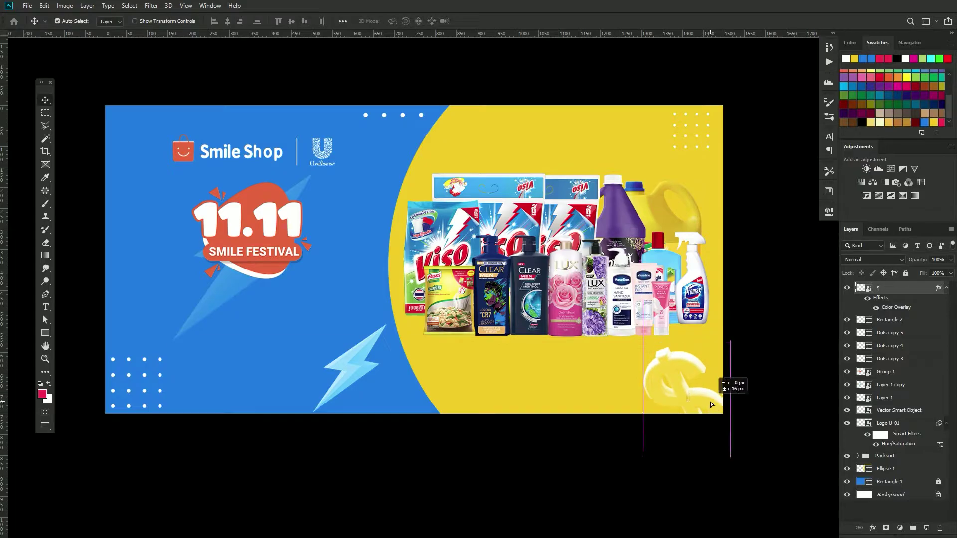
{"action": "key", "text": "Return"}
- Duplicate the dollar sign, shrink the copy and rotate it about 44° at the top edge
{"action": "right_click", "coordinate": [906, 289]}
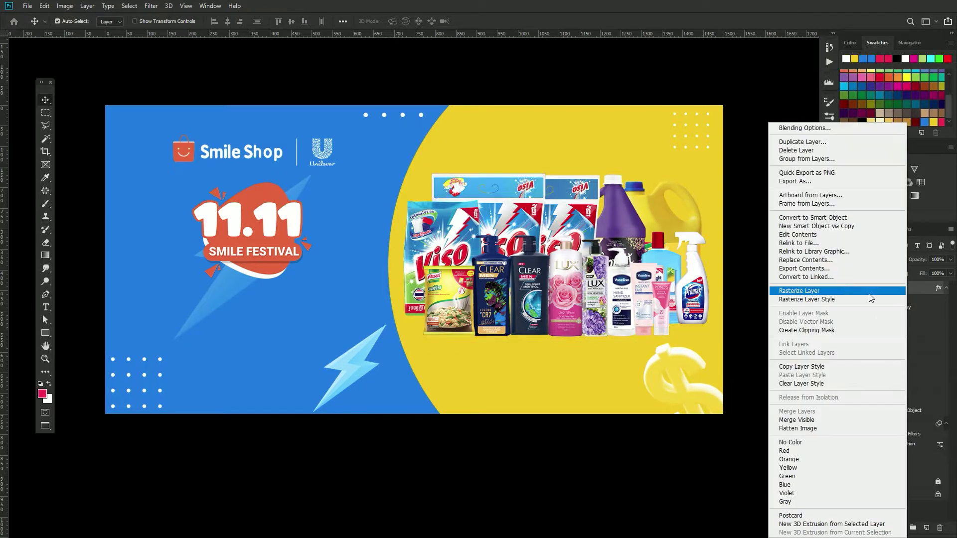
{"action": "left_click", "coordinate": [777, 143]}
{"action": "left_click", "coordinate": [567, 145]}
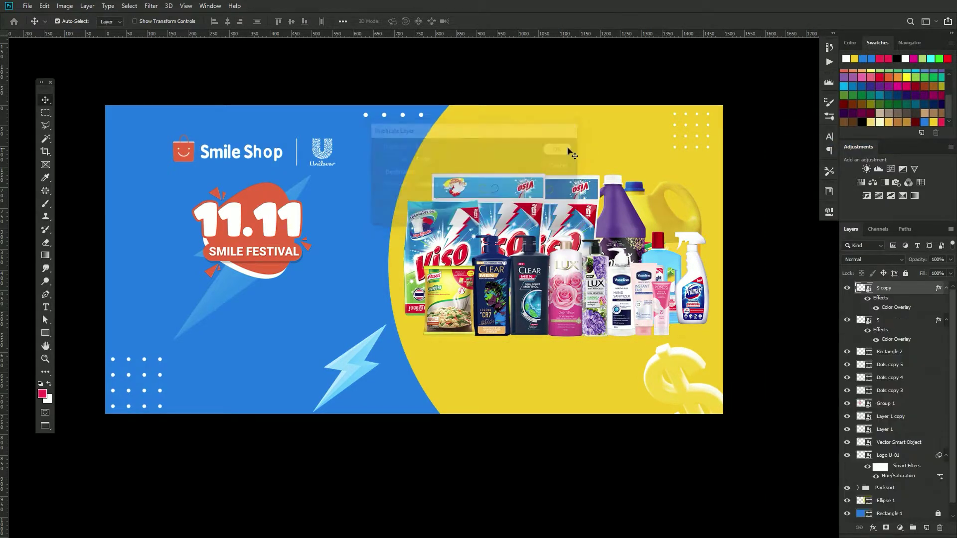
{"action": "key", "text": "ctrl+t"}
{"action": "left_click_drag", "start_coordinate": [690, 388], "coordinate": [531, 142]}
{"action": "mouse_move", "coordinate": [538, 96]}
{"action": "left_mouse_down"}
{"action": "mouse_move", "coordinate": [552, 155]}
{"action": "mouse_move", "coordinate": [541, 147]}
{"action": "left_mouse_up"}
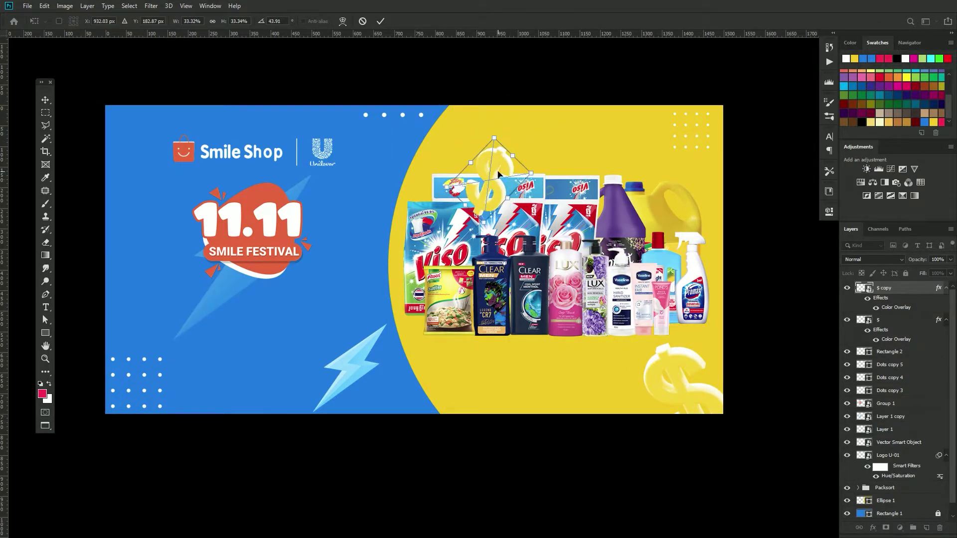
{"action": "left_click_drag", "start_coordinate": [528, 219], "coordinate": [490, 234]}
{"action": "mouse_move", "coordinate": [504, 170]}
{"action": "left_mouse_down"}
{"action": "mouse_move", "coordinate": [488, 131]}
{"action": "mouse_move", "coordinate": [508, 136]}
{"action": "mouse_move", "coordinate": [492, 130]}
{"action": "left_mouse_up"}
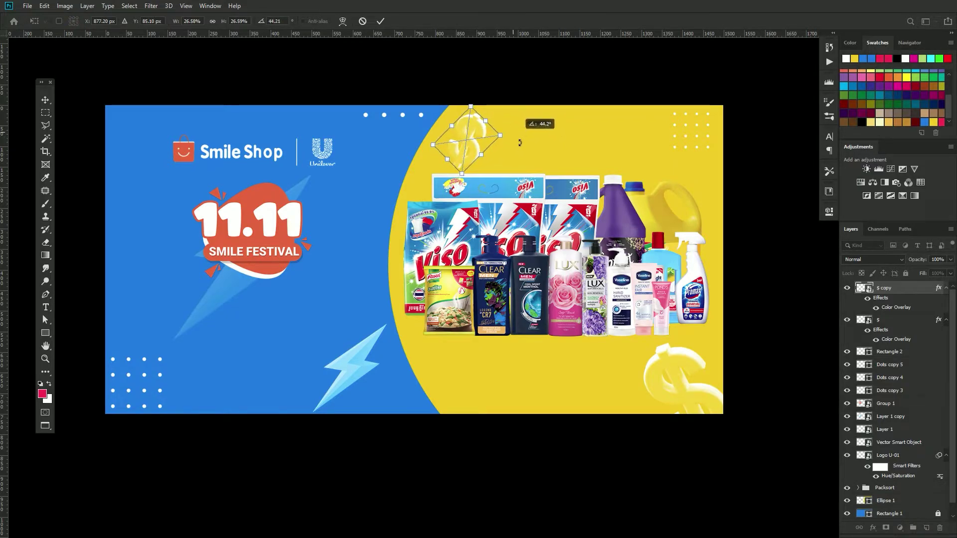
{"action": "key", "text": "Return"}
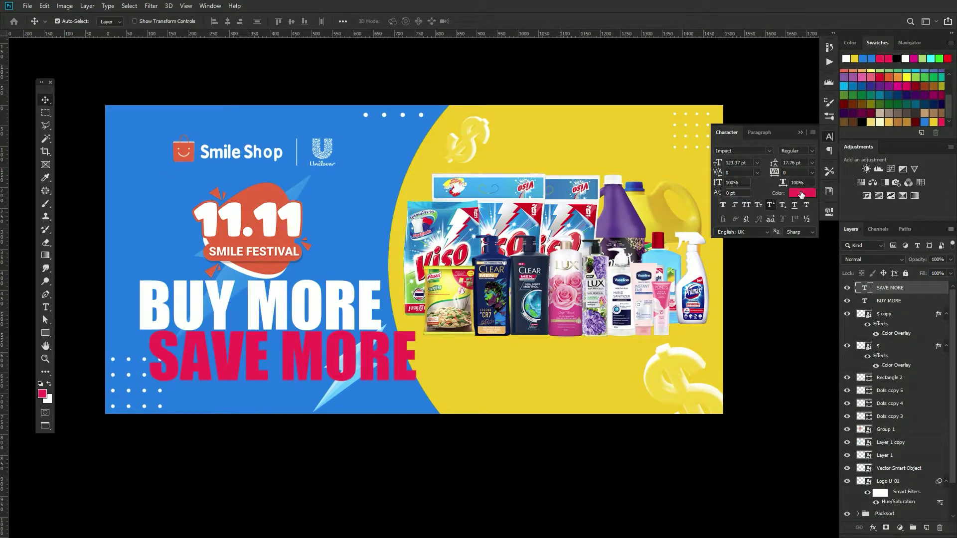
- Color the SAVE MORE text with the sampled banner yellow
{"action": "left_click", "coordinate": [800, 193]}
{"action": "left_click", "coordinate": [557, 142]}
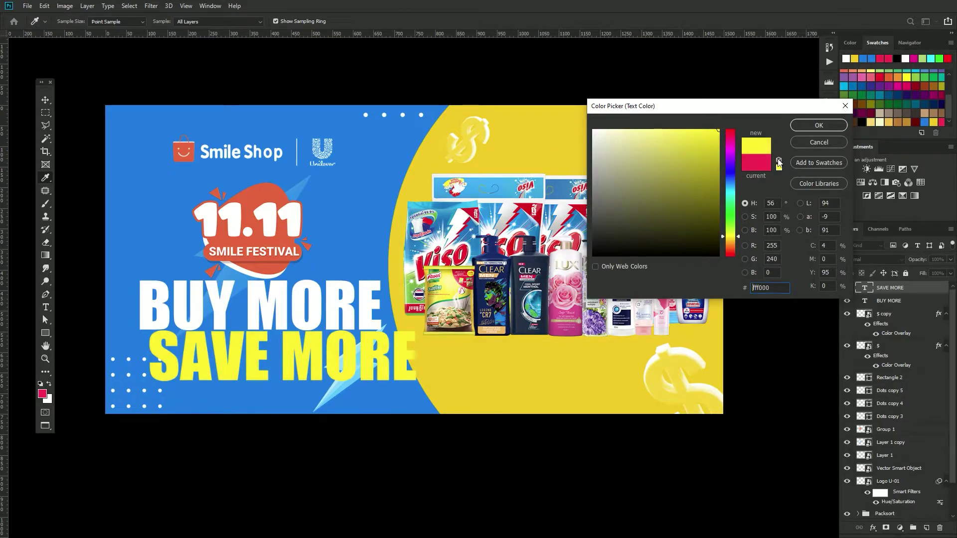
{"action": "left_click", "coordinate": [817, 125]}
{"action": "scroll", "coordinate": [373, 298], "scroll_direction": "up", "scroll_amount": 1}
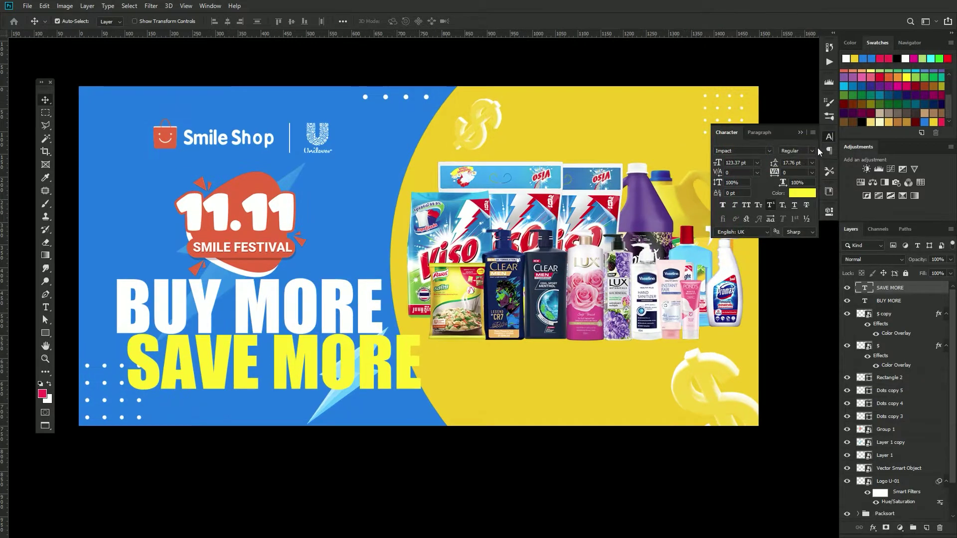
{"action": "left_click", "coordinate": [829, 138]}
- Scale SAVE MORE down to about 74% and nudge it up
{"action": "key", "text": "ctrl+t"}
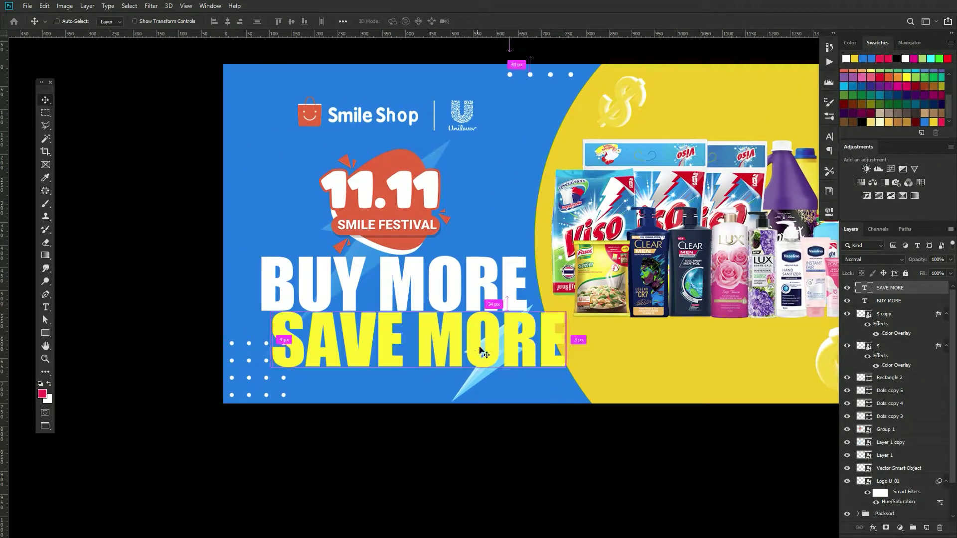
{"action": "left_click_drag", "start_coordinate": [569, 307], "coordinate": [494, 329]}
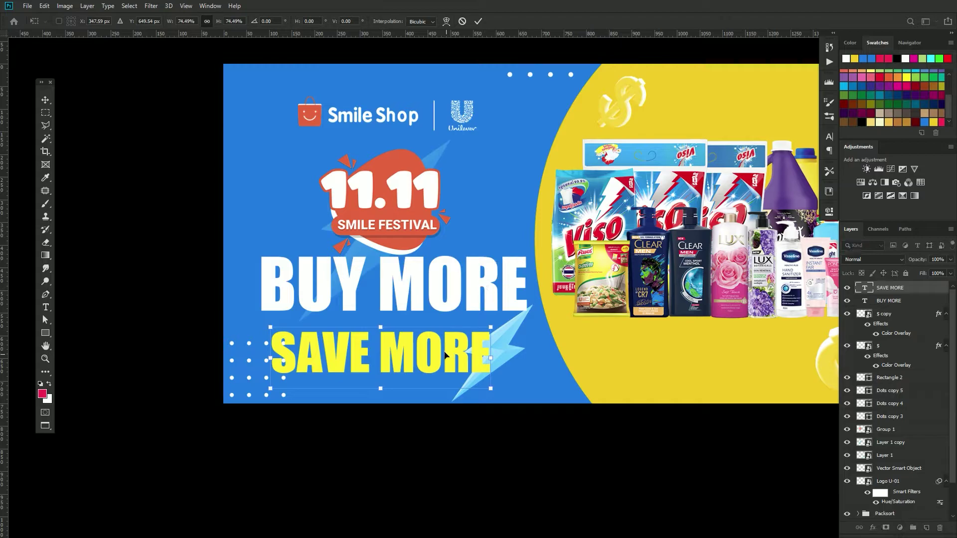
{"action": "left_click_drag", "start_coordinate": [443, 357], "coordinate": [444, 348]}
{"action": "key", "text": "Return"}
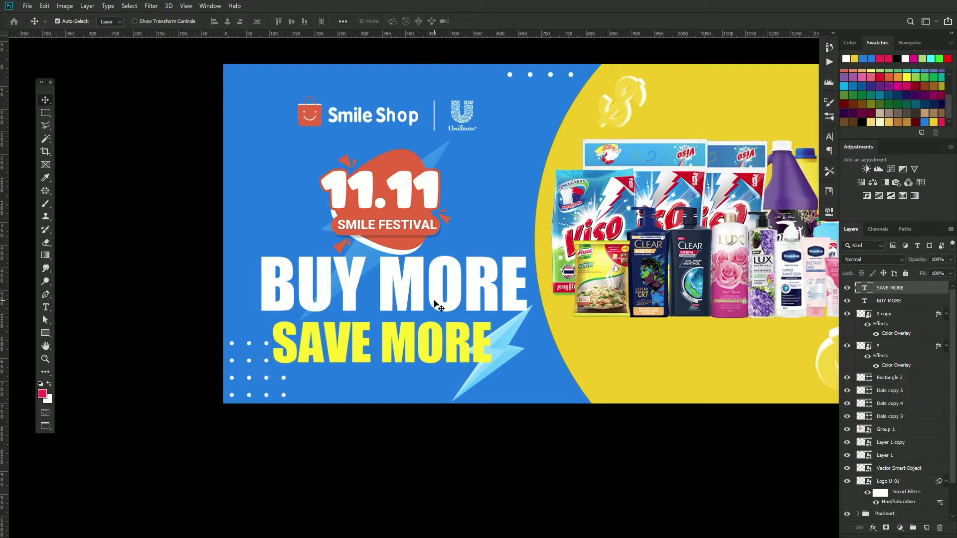
- Move BUY MORE and SAVE MORE up together and squash them vertically
{"action": "left_click", "coordinate": [438, 307], "text": "shift"}
{"action": "left_click_drag", "start_coordinate": [443, 349], "coordinate": [456, 332]}
{"action": "key", "text": "ctrl+t"}
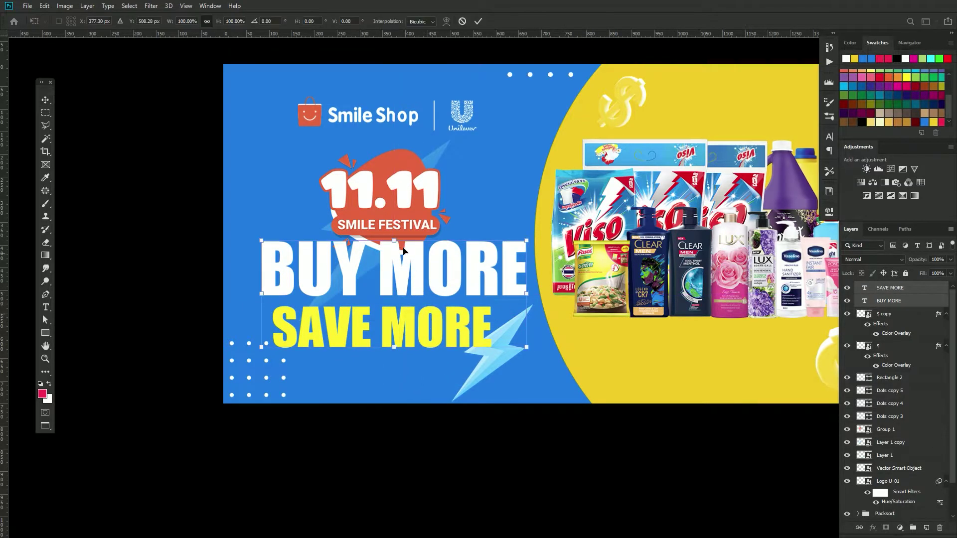
{"action": "mouse_move", "coordinate": [394, 242]}
{"action": "left_mouse_down"}
{"action": "mouse_move", "coordinate": [393, 254]}
{"action": "mouse_move", "coordinate": [448, 145]}
{"action": "left_mouse_up"}
{"action": "key", "text": "Return"}
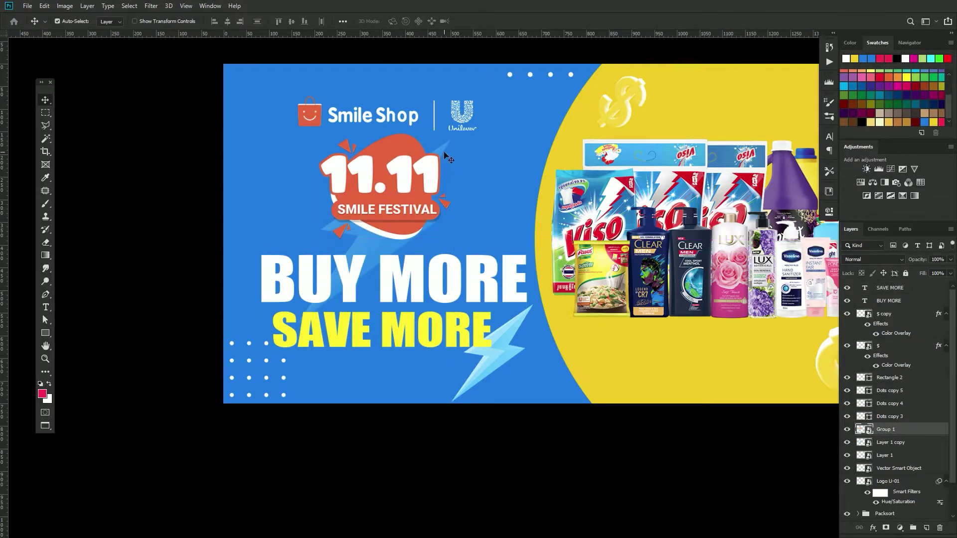
- Move the BUY MORE / SAVE MORE headline block up about 24 px
{"action": "left_click", "coordinate": [440, 295]}
{"action": "left_click", "coordinate": [441, 339], "text": "shift"}
{"action": "mouse_move", "coordinate": [440, 339]}
{"action": "left_mouse_down"}
{"action": "mouse_move", "coordinate": [440, 327]}
{"action": "mouse_move", "coordinate": [388, 316]}
{"action": "left_mouse_up"}
{"action": "scroll", "coordinate": [441, 327], "scroll_direction": "down", "scroll_amount": 2}
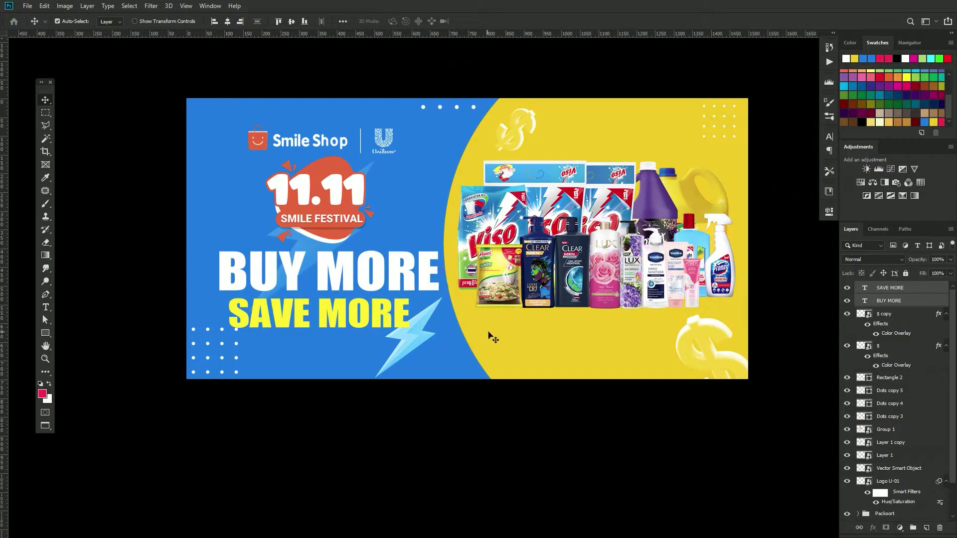
{"action": "left_click_drag", "start_coordinate": [487, 335], "coordinate": [502, 342]}
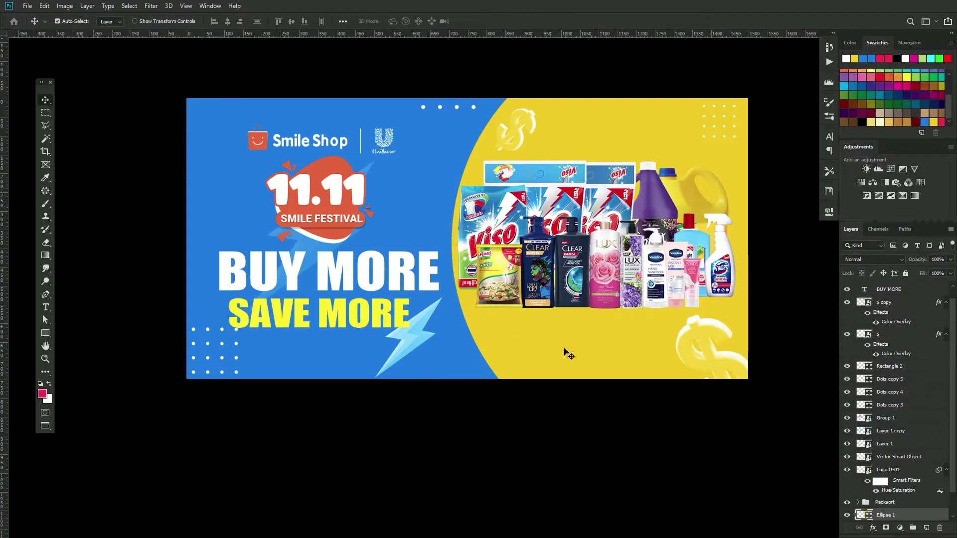
{"action": "scroll", "coordinate": [938, 335], "scroll_direction": "up", "scroll_amount": 1}
{"action": "scroll", "coordinate": [877, 413], "scroll_direction": "down", "scroll_amount": 3}
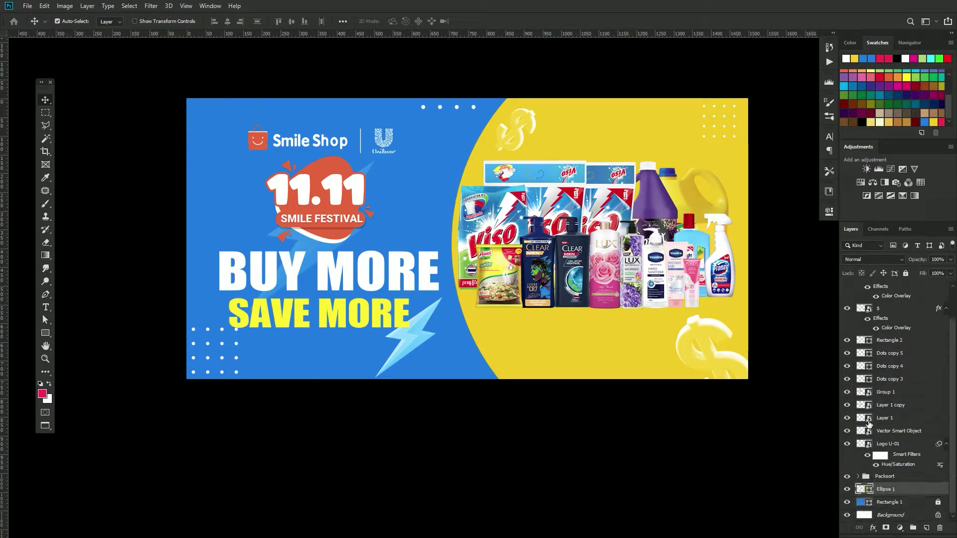
- Shrink the Packsort product group to about 95% and lower it slightly
{"action": "left_click", "coordinate": [847, 476]}
{"action": "left_click", "coordinate": [884, 476]}
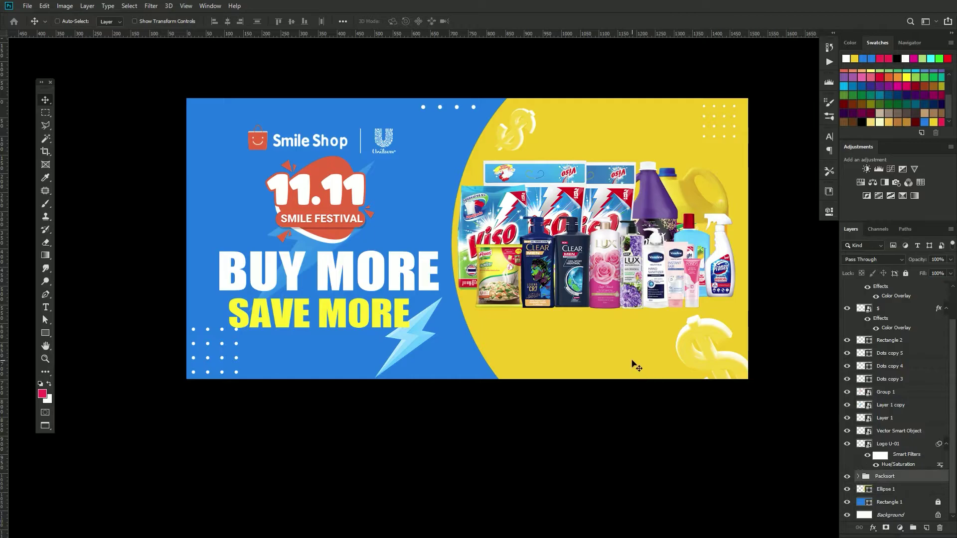
{"action": "key", "text": "ctrl+t"}
{"action": "left_click_drag", "start_coordinate": [455, 312], "coordinate": [469, 310]}
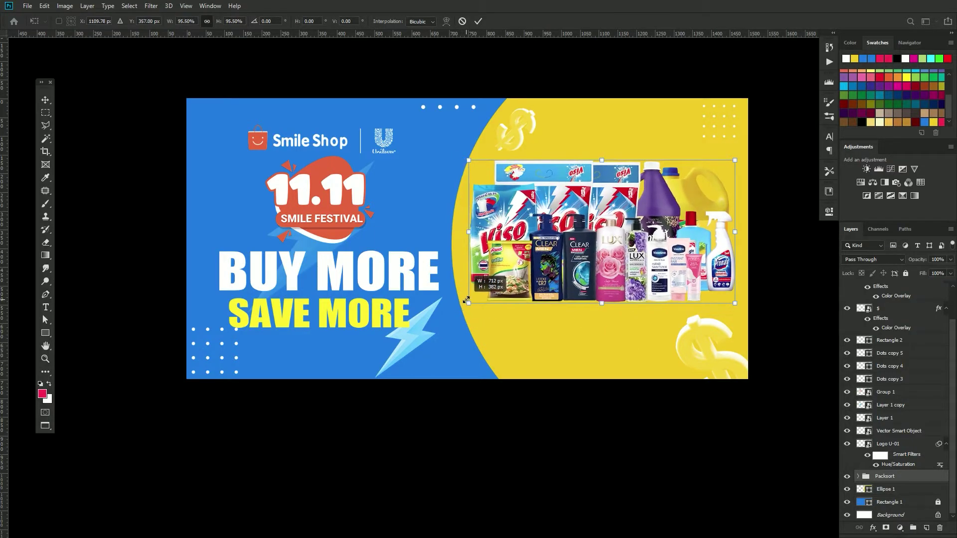
{"action": "left_click_drag", "start_coordinate": [628, 287], "coordinate": [628, 293]}
{"action": "key", "text": "Return"}
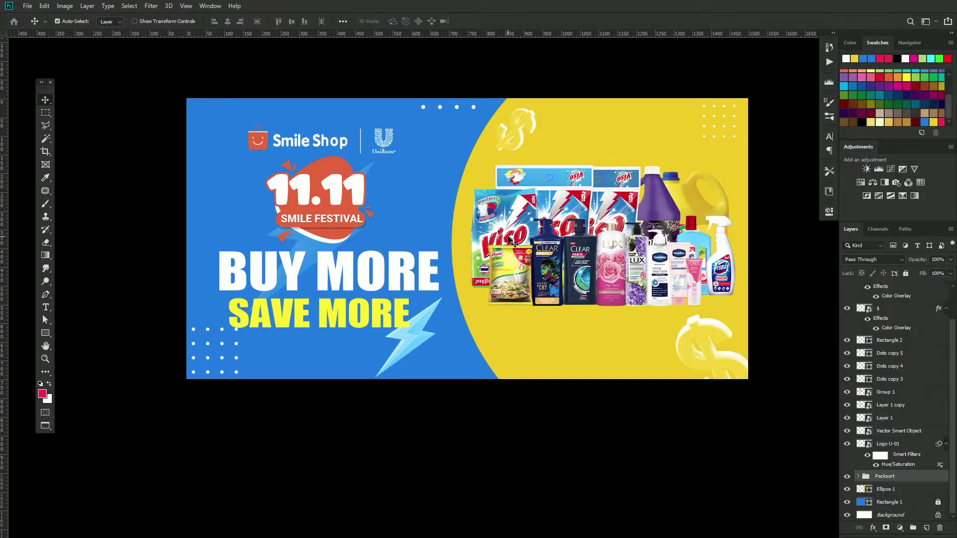
- Move the lightning bolt slightly up-right and shrink it to about 47%
{"action": "key", "text": "ctrl+plus"}
{"action": "left_click", "coordinate": [432, 386]}
{"action": "left_click_drag", "start_coordinate": [432, 386], "coordinate": [445, 381]}
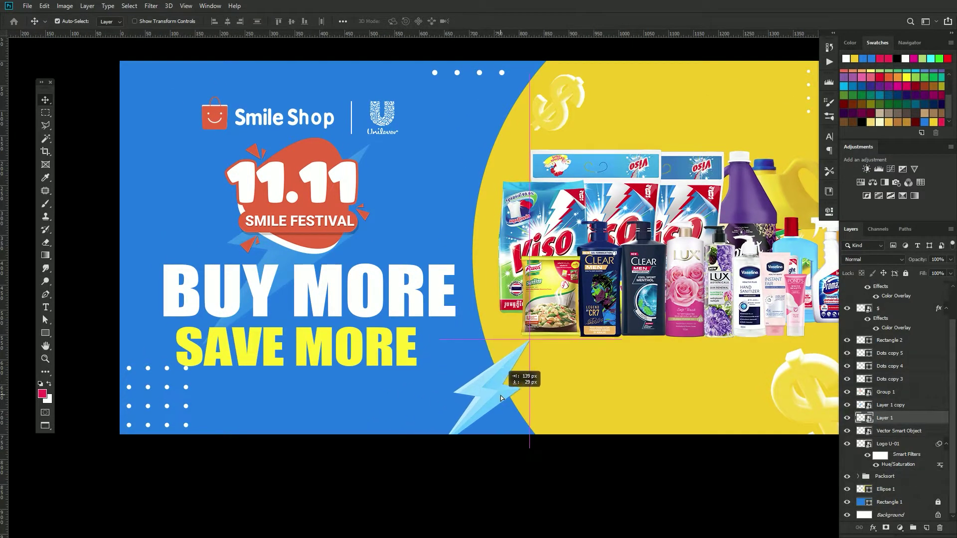
{"action": "key", "text": "ctrl+t"}
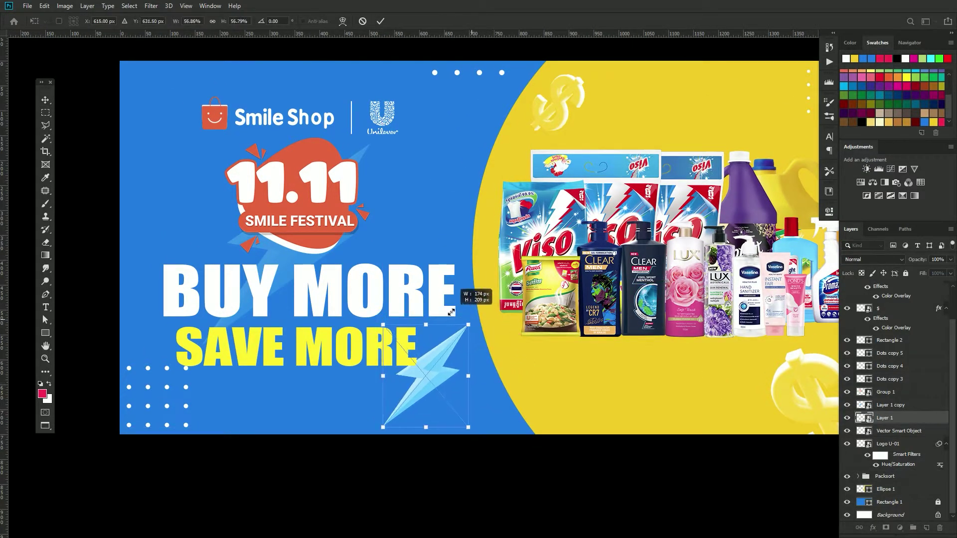
{"action": "mouse_move", "coordinate": [472, 319]}
{"action": "left_mouse_down"}
{"action": "mouse_move", "coordinate": [454, 344]}
{"action": "mouse_move", "coordinate": [413, 351]}
{"action": "mouse_move", "coordinate": [477, 432]}
{"action": "left_mouse_up"}
{"action": "key", "text": "Return"}
- Scale the 11.11 badge group slightly smaller and shift it right and up
{"action": "left_click", "coordinate": [383, 301]}
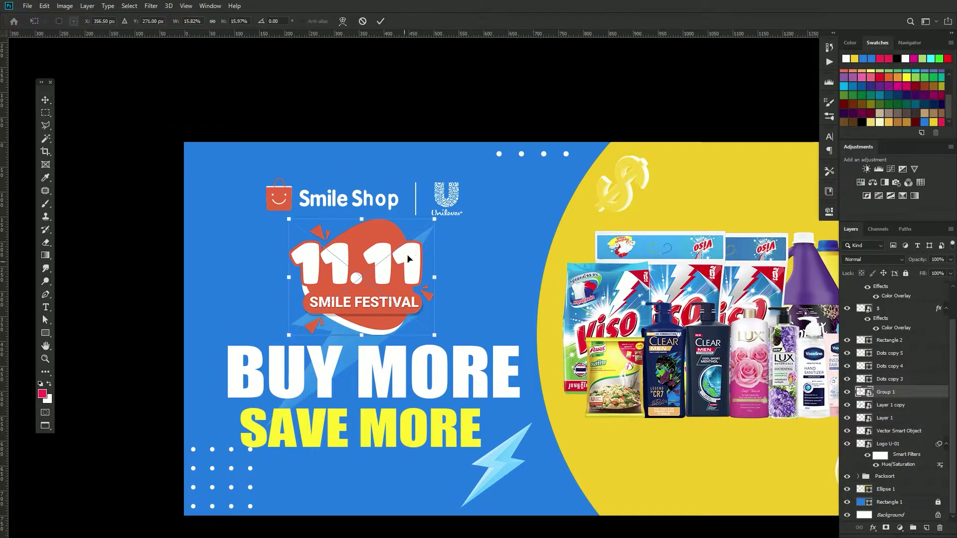
{"action": "key", "text": "ctrl+t"}
{"action": "left_click_drag", "start_coordinate": [434, 219], "coordinate": [421, 230]}
{"action": "left_click_drag", "start_coordinate": [381, 283], "coordinate": [391, 279]}
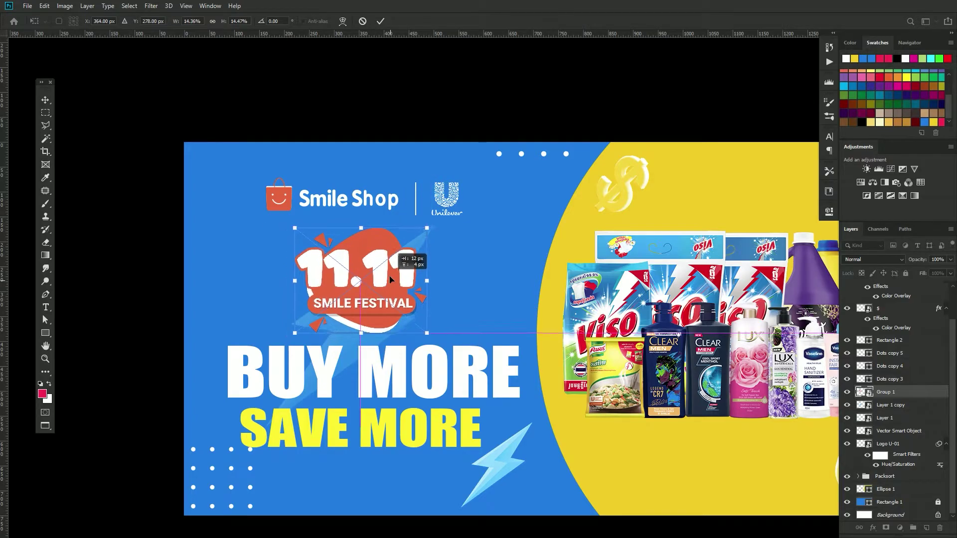
{"action": "key", "text": "Return"}
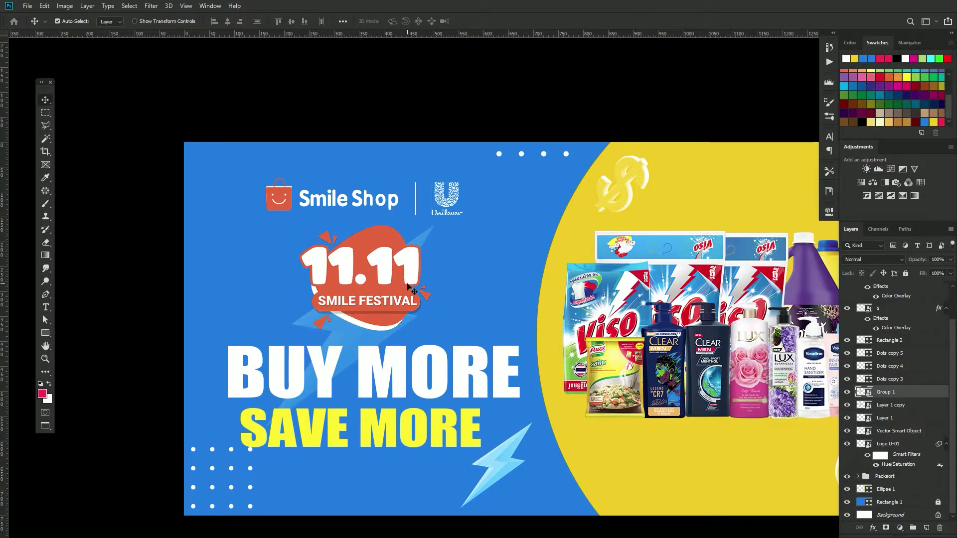
- Shrink the BUY MORE and SAVE MORE pair to about 94% and move it up-right
{"action": "scroll", "coordinate": [401, 279], "scroll_direction": "up", "scroll_amount": 1, "text": "alt"}
{"action": "left_click", "coordinate": [429, 215]}
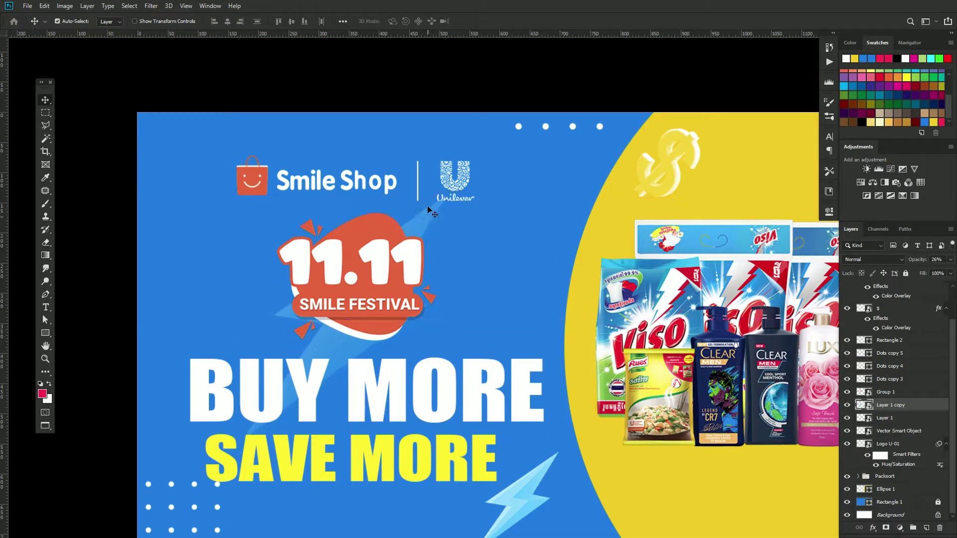
{"action": "mouse_move", "coordinate": [397, 249]}
{"action": "left_mouse_down"}
{"action": "mouse_move", "coordinate": [437, 228]}
{"action": "mouse_move", "coordinate": [446, 197]}
{"action": "left_mouse_up"}
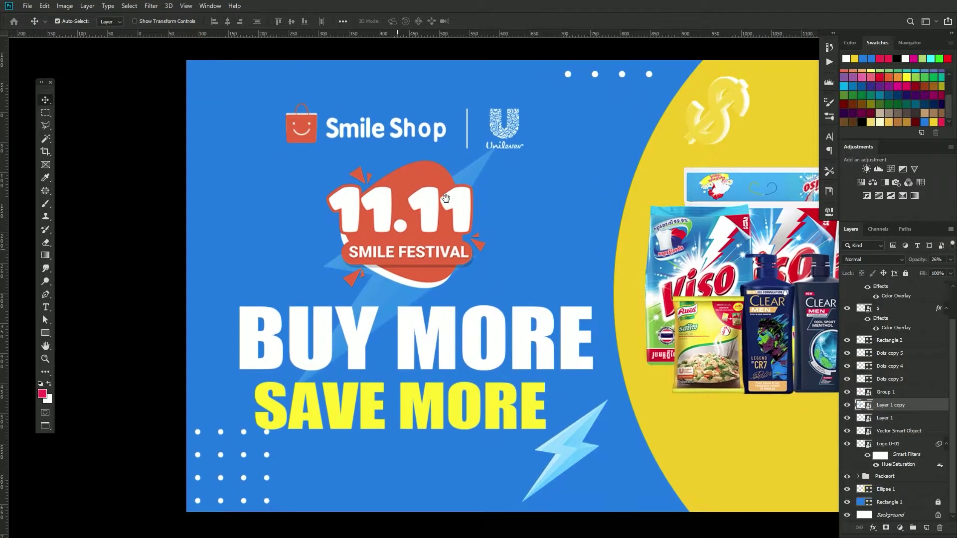
{"action": "left_click", "coordinate": [451, 368]}
{"action": "left_click", "coordinate": [455, 421], "text": "shift"}
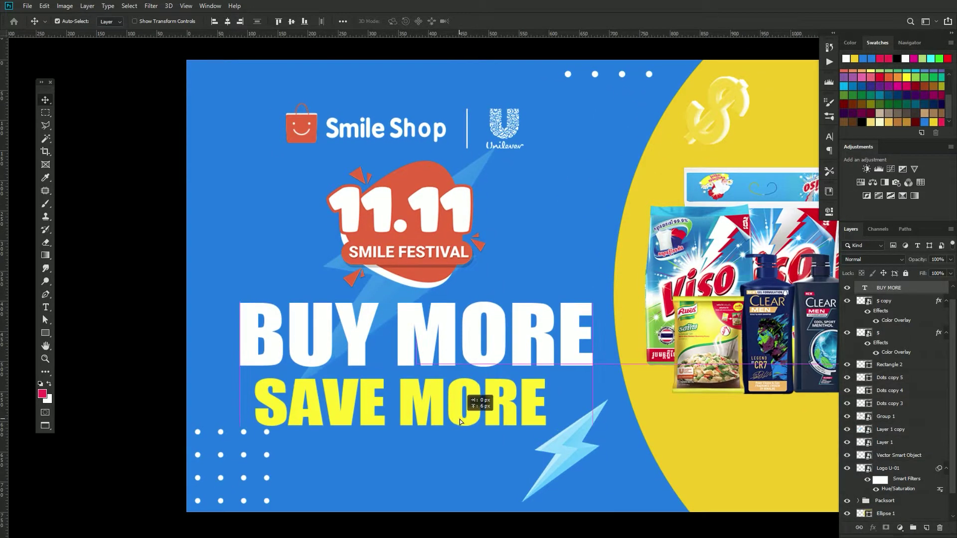
{"action": "key", "text": "ctrl+t"}
{"action": "left_click_drag", "start_coordinate": [586, 294], "coordinate": [566, 302]}
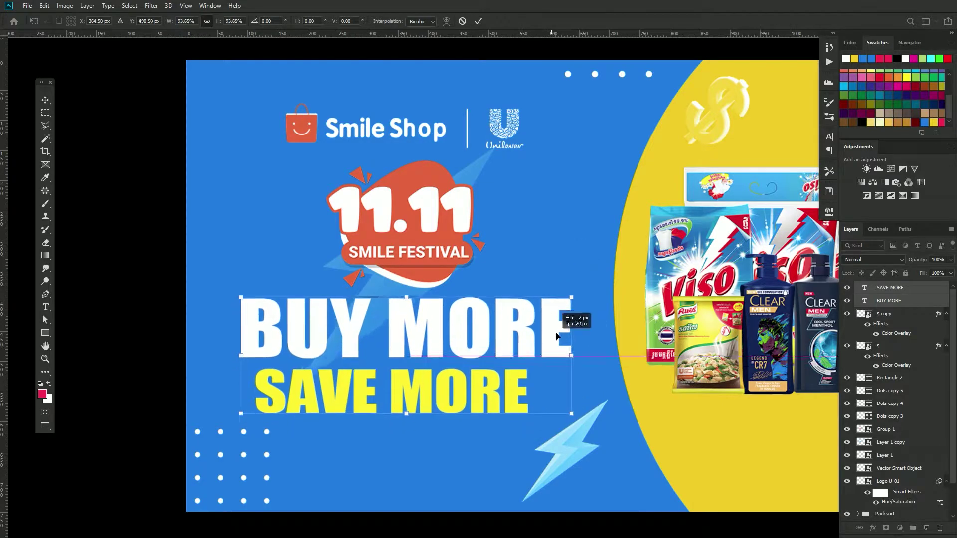
{"action": "left_click_drag", "start_coordinate": [551, 351], "coordinate": [562, 337]}
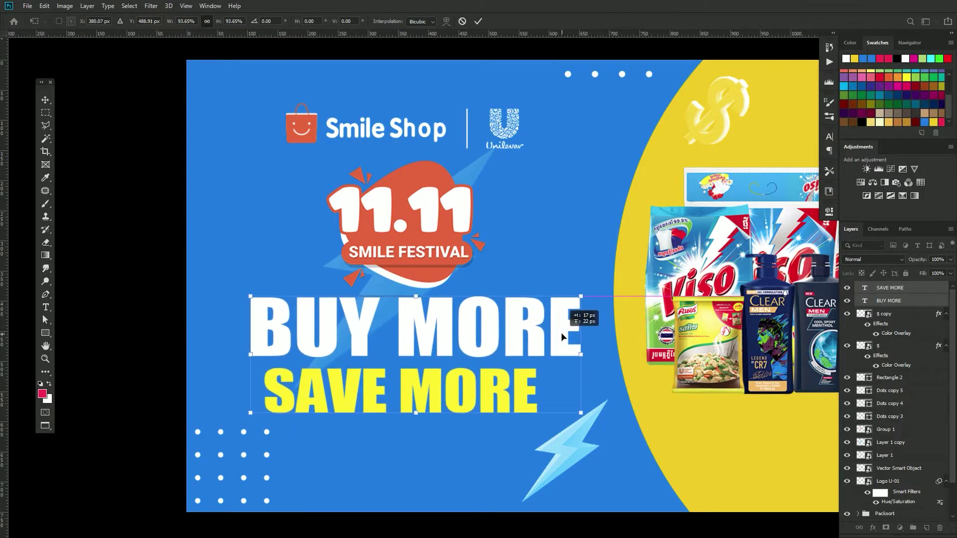
{"action": "key", "text": "Return"}
- Set SAVE MORE tracking to 200 and shift it slightly left
{"action": "left_click", "coordinate": [528, 398]}
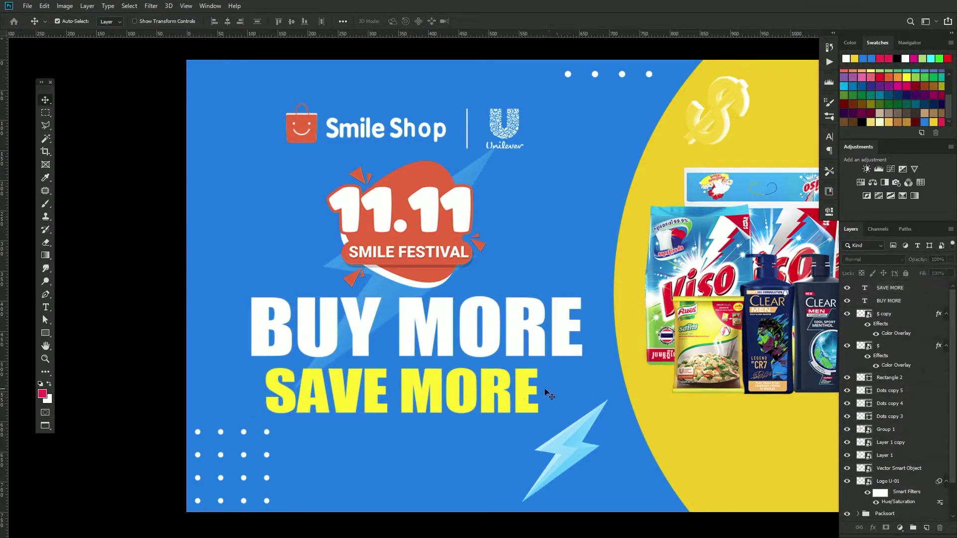
{"action": "left_click", "coordinate": [829, 137]}
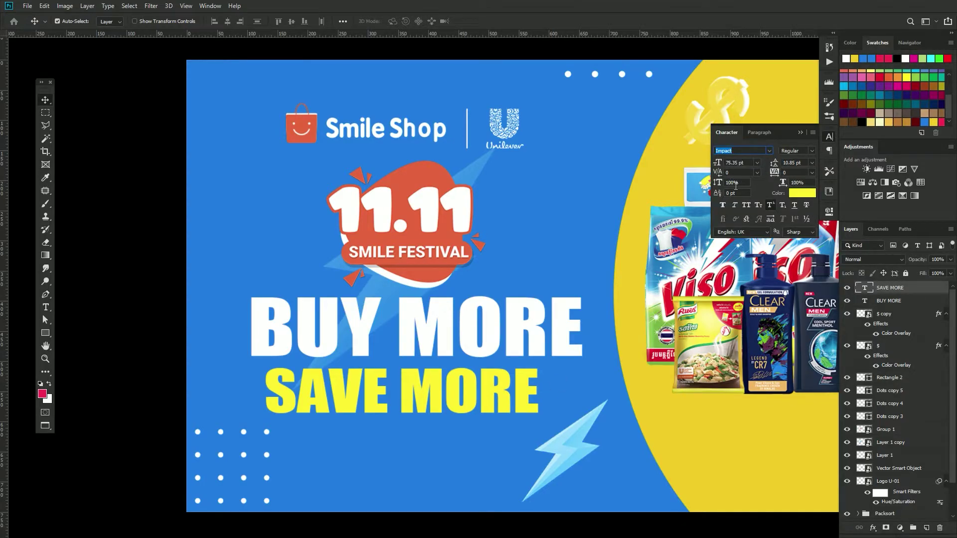
{"action": "type", "text": "200"}
{"action": "key", "text": "Return"}
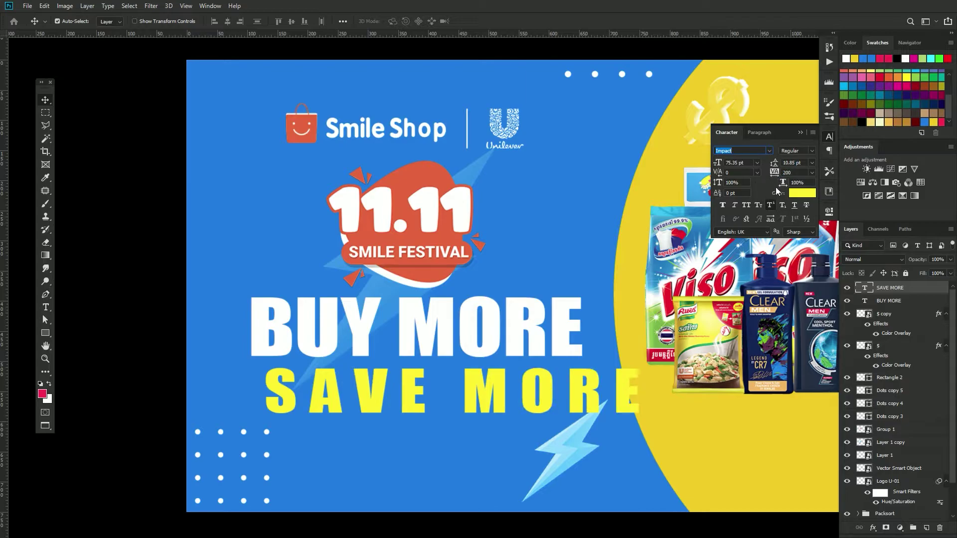
{"action": "left_click_drag", "start_coordinate": [590, 402], "coordinate": [578, 401]}
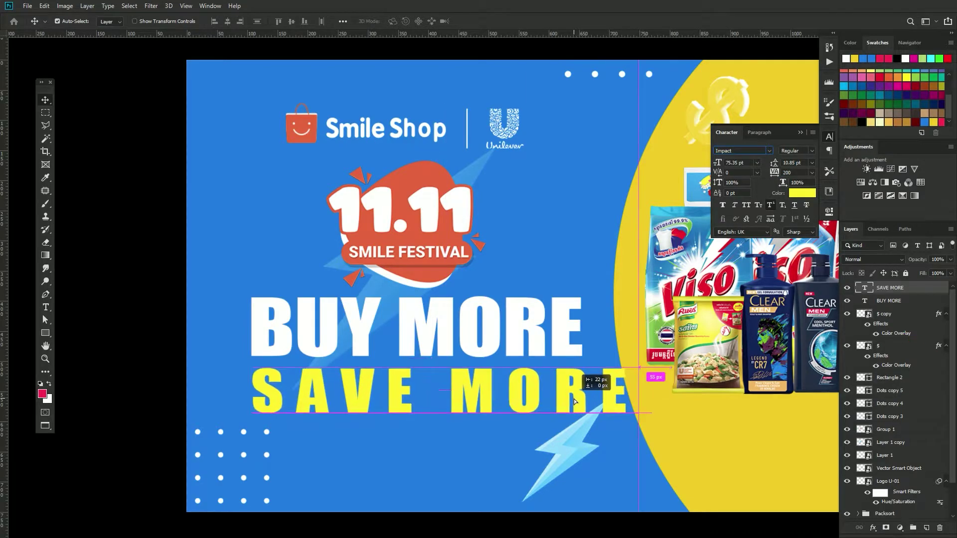
- Shrink SAVE MORE to about 89% to match BUY MORE, then fit the banner on screen
{"action": "key", "text": "ctrl+t"}
{"action": "left_click_drag", "start_coordinate": [632, 370], "coordinate": [584, 321]}
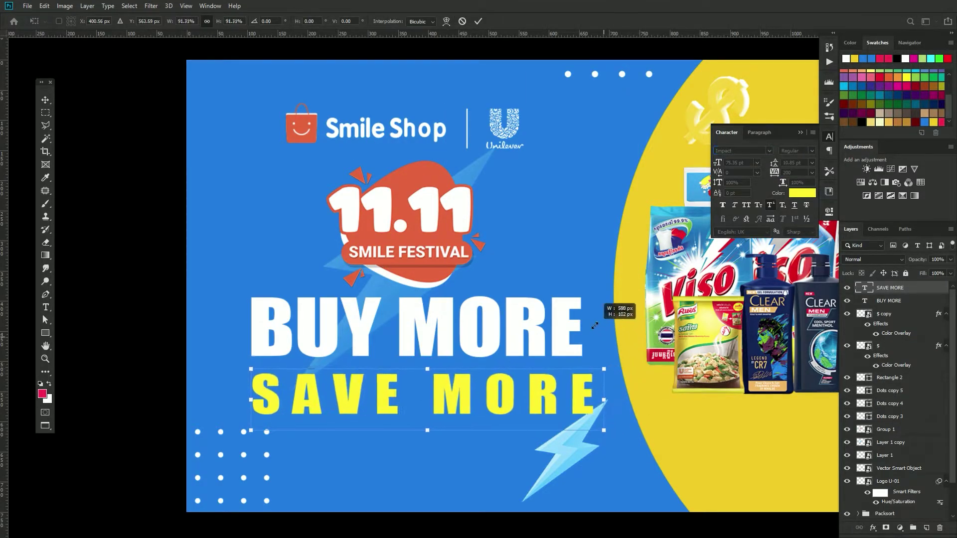
{"action": "key", "text": "Return"}
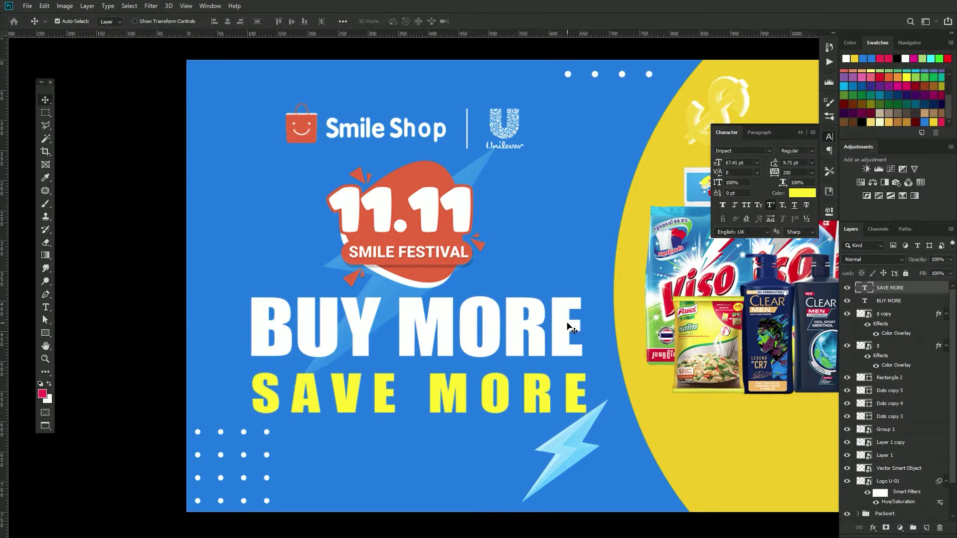
{"action": "key", "text": "shift+Up"}
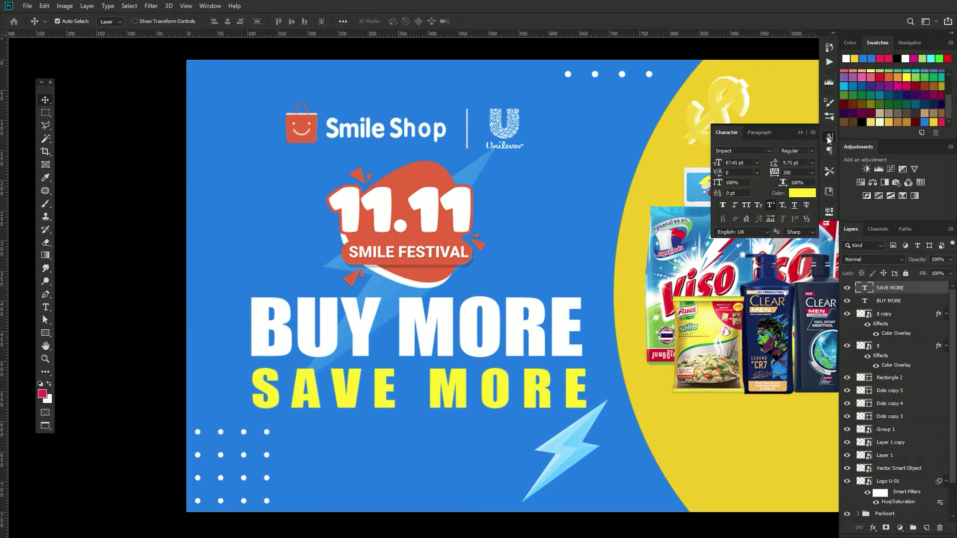
{"action": "left_click", "coordinate": [828, 138]}
{"action": "right_click", "coordinate": [533, 202]}
{"action": "left_click", "coordinate": [553, 205]}
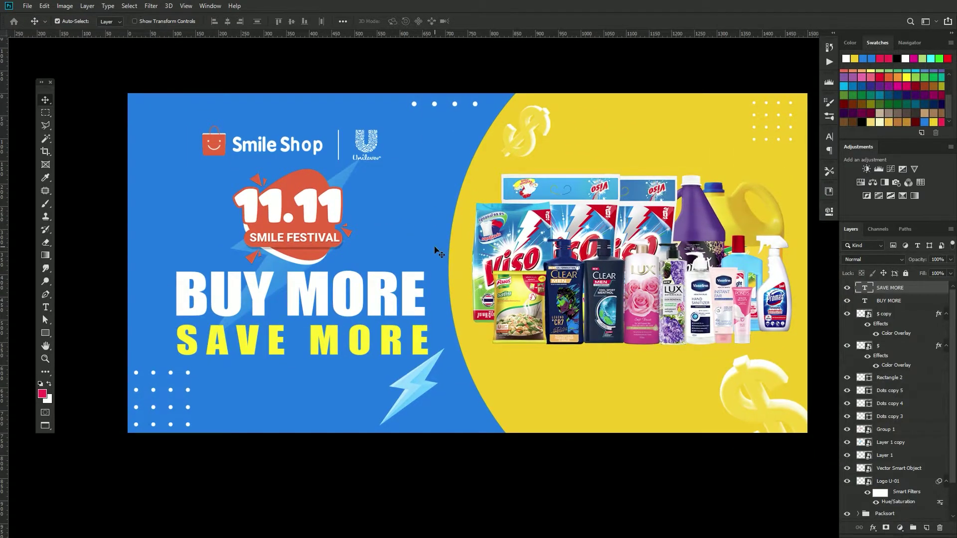
- Duplicate the $ copy layer and move the new dollar sign to the banner's left edge
{"action": "left_click", "coordinate": [750, 376]}
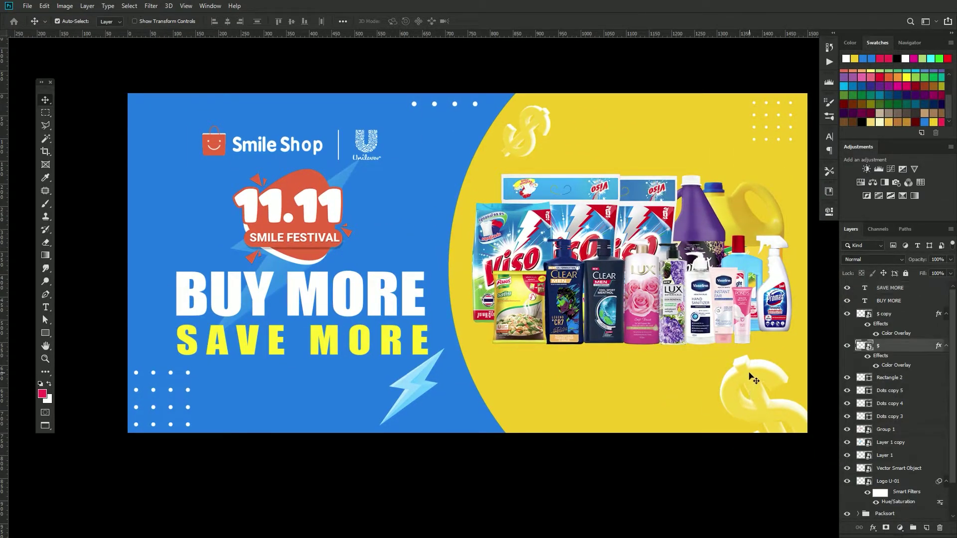
{"action": "left_click", "coordinate": [887, 314]}
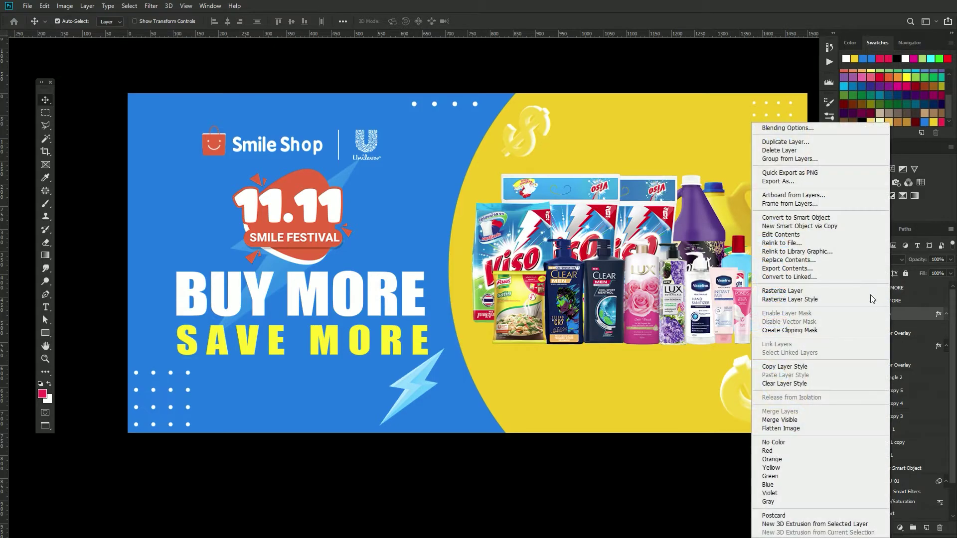
{"action": "right_click", "coordinate": [887, 315]}
{"action": "left_click", "coordinate": [808, 142]}
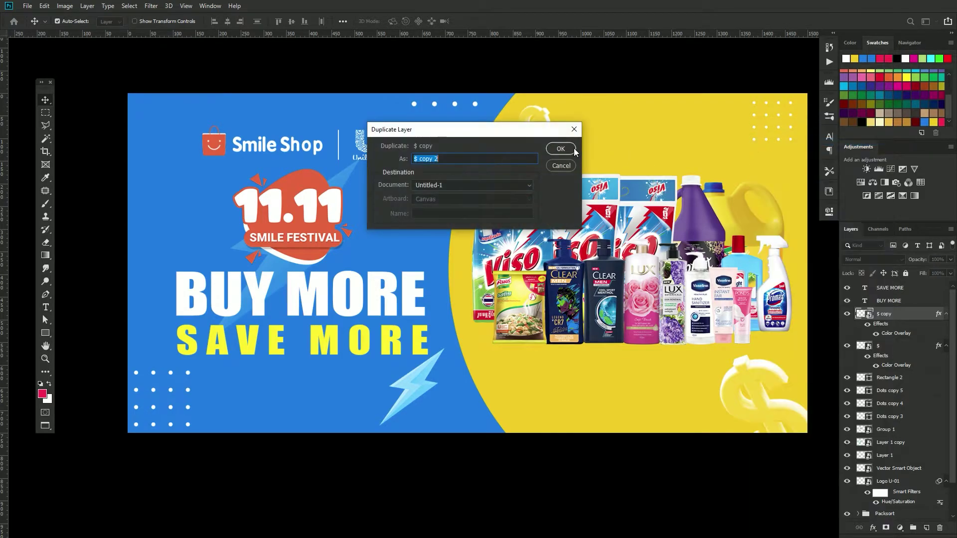
{"action": "left_click", "coordinate": [572, 147]}
{"action": "key", "text": "ctrl+t"}
{"action": "mouse_move", "coordinate": [531, 148]}
{"action": "left_mouse_down"}
{"action": "mouse_move", "coordinate": [139, 240]}
{"action": "mouse_move", "coordinate": [190, 240]}
{"action": "left_mouse_up"}
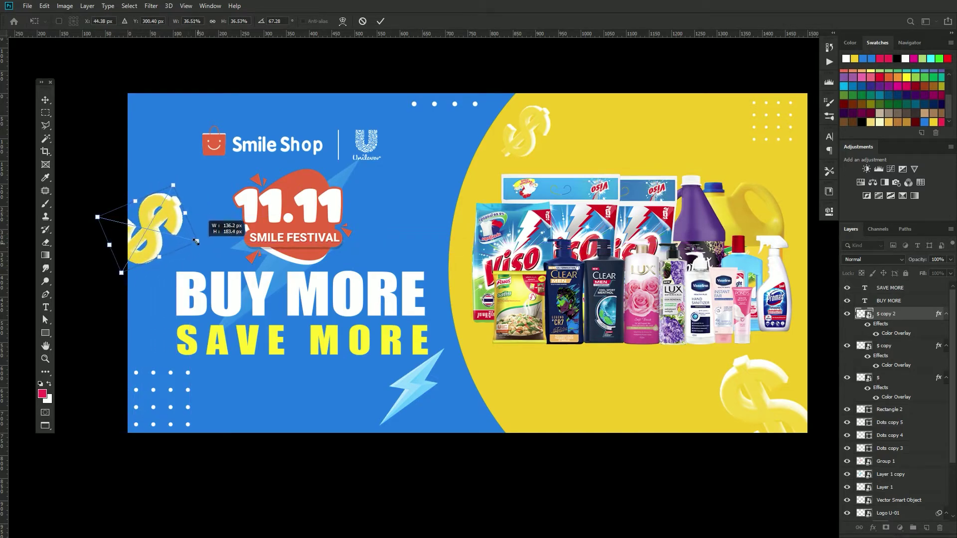
{"action": "key", "text": "Return"}
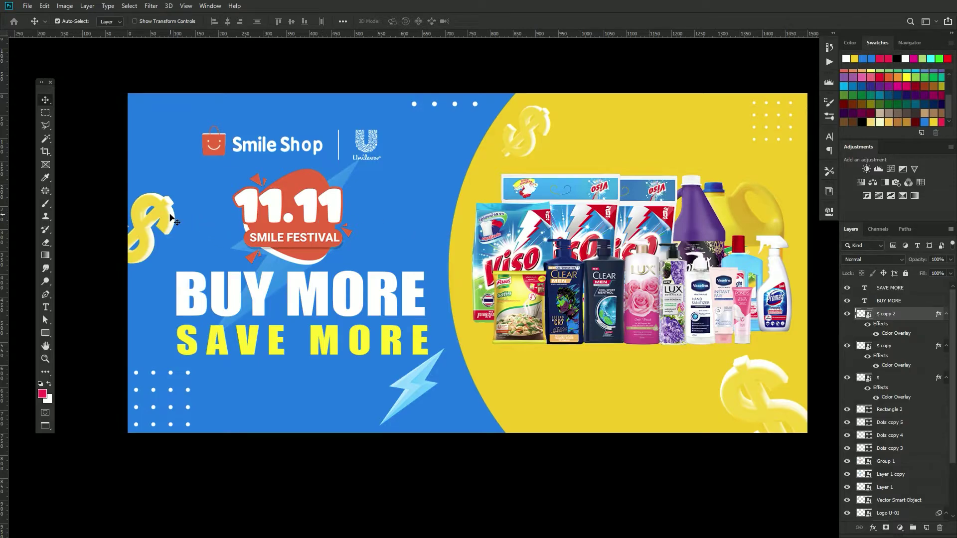
- Place another dollar copy beside the 11.11 badge and tilt it
{"action": "left_click_drag", "start_coordinate": [170, 217], "coordinate": [411, 197], "text": "alt"}
{"action": "key", "text": "ctrl+t"}
{"action": "mouse_move", "coordinate": [441, 150]}
{"action": "left_mouse_down"}
{"action": "mouse_move", "coordinate": [450, 162]}
{"action": "mouse_move", "coordinate": [380, 155]}
{"action": "left_mouse_up"}
{"action": "key", "text": "Return"}
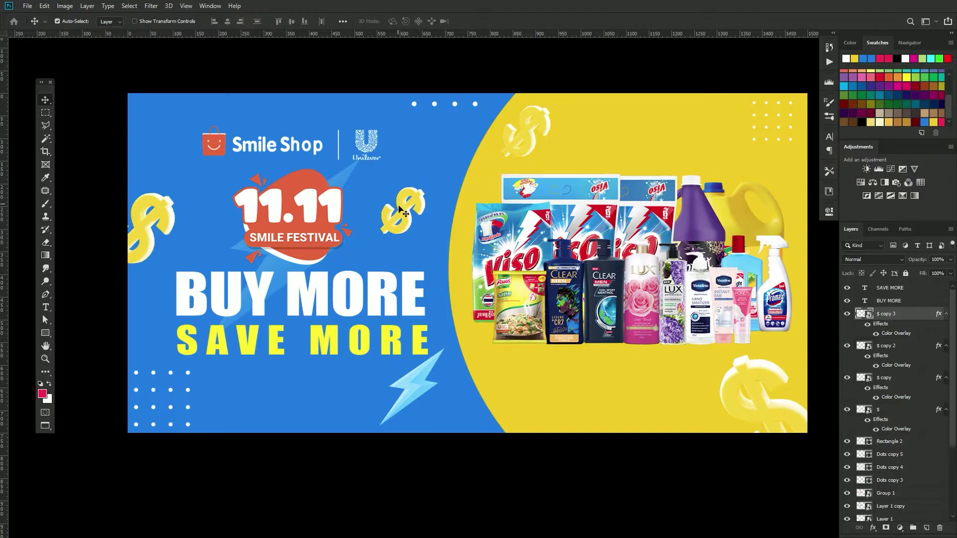
{"action": "key", "text": "ctrl+t"}
{"action": "mouse_move", "coordinate": [426, 164]}
{"action": "left_mouse_down"}
{"action": "mouse_move", "coordinate": [378, 118]}
{"action": "mouse_move", "coordinate": [341, 104]}
{"action": "left_mouse_up"}
{"action": "key", "text": "Return"}
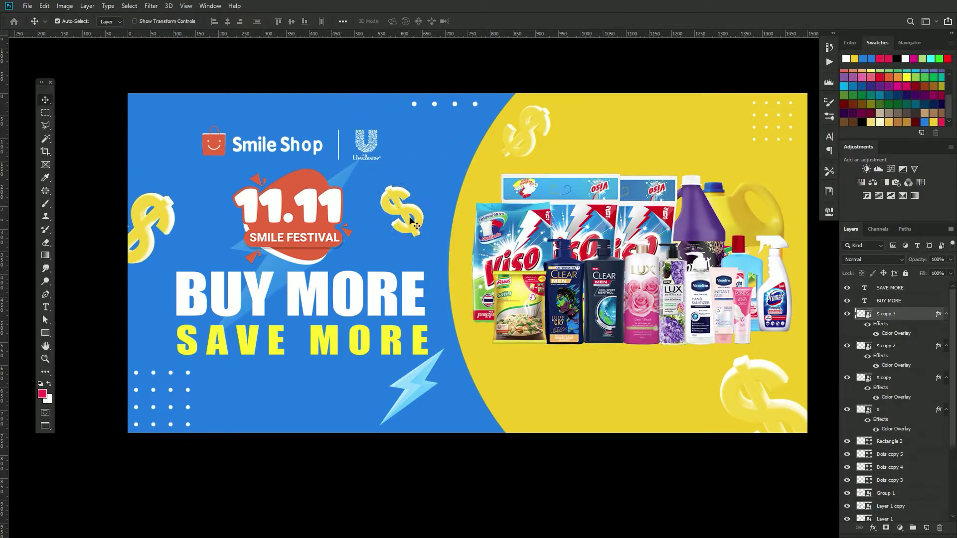
- Set the tilted dollar's blend mode to Overlay and opacity to 53%
{"action": "left_click", "coordinate": [863, 258]}
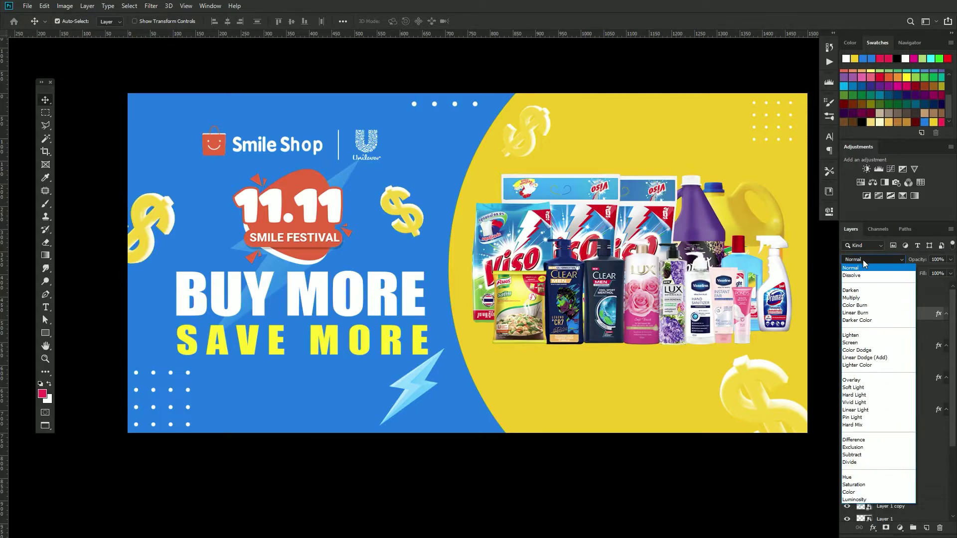
{"action": "left_click", "coordinate": [856, 380]}
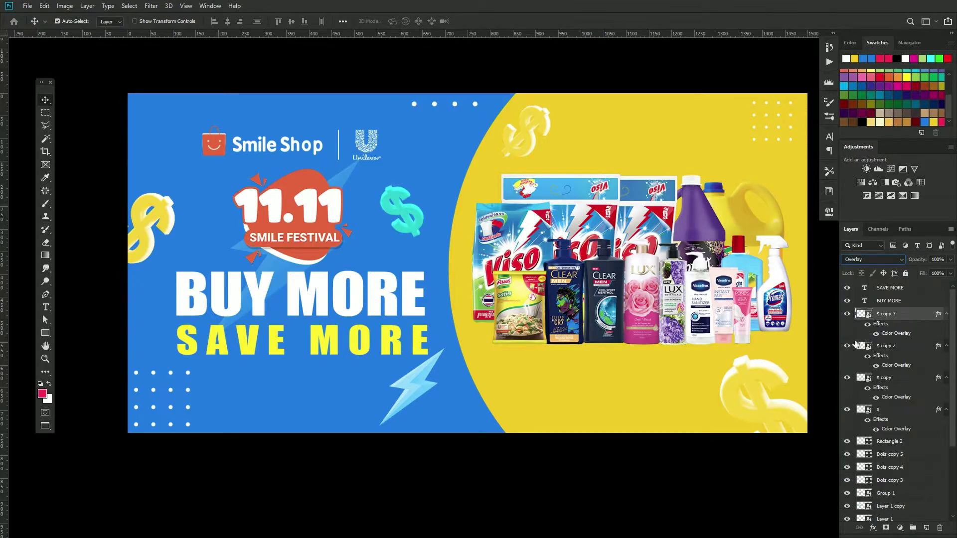
{"action": "left_click", "coordinate": [950, 259]}
{"action": "left_click_drag", "start_coordinate": [950, 270], "coordinate": [928, 272]}
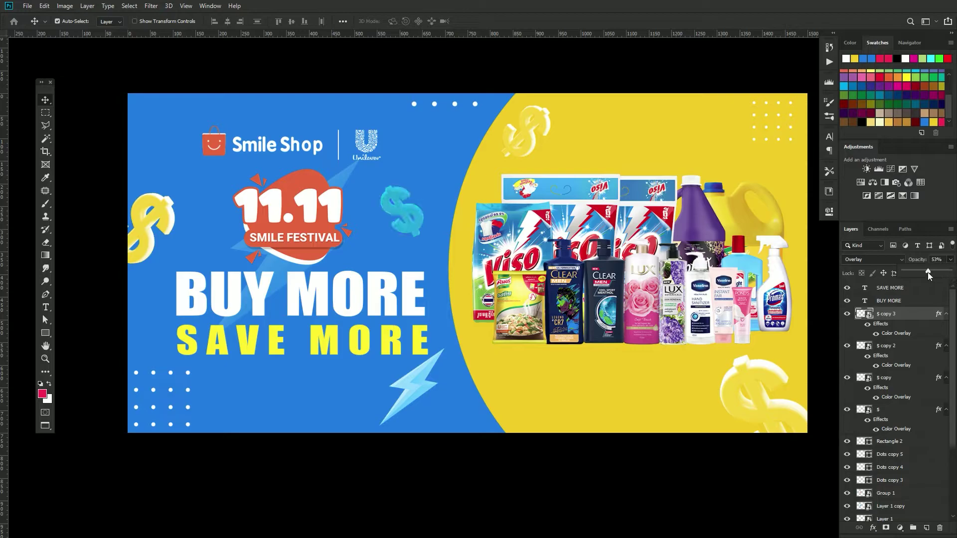
- Enlarge the faint light-ray shape behind 11.11 to about 140%
{"action": "left_click", "coordinate": [420, 227]}
{"action": "left_click", "coordinate": [282, 272]}
{"action": "key", "text": "ctrl+t"}
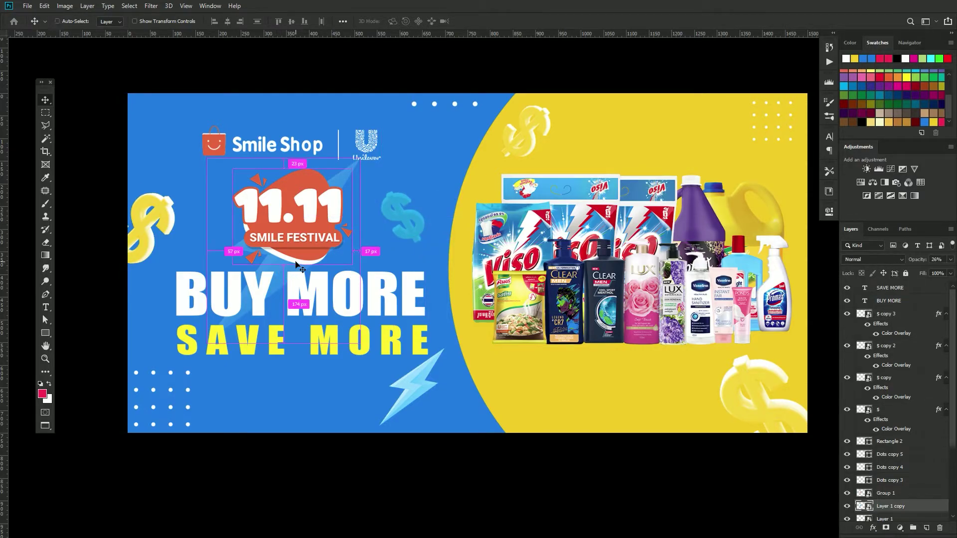
{"action": "key", "text": "Return"}
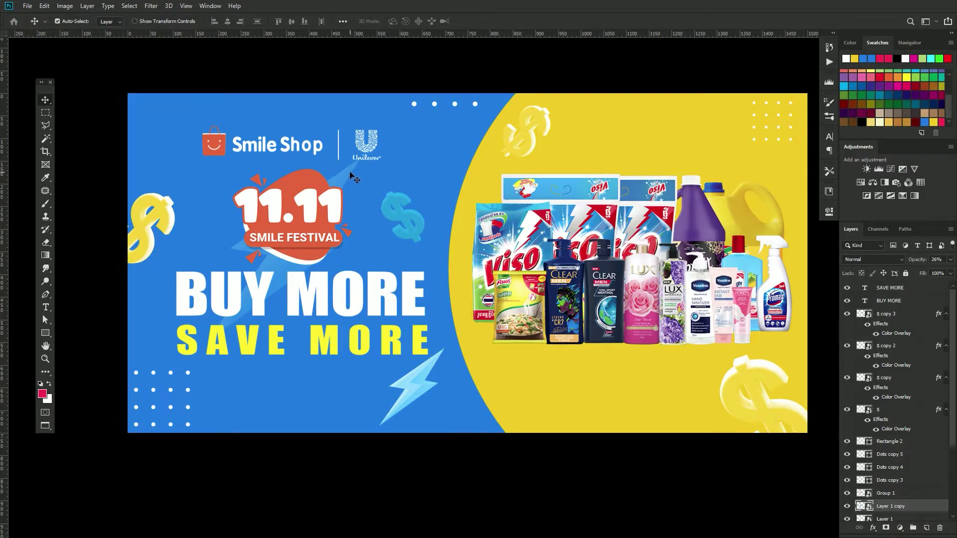
{"action": "key", "text": "ctrl+t"}
{"action": "left_click_drag", "start_coordinate": [208, 342], "coordinate": [185, 384]}
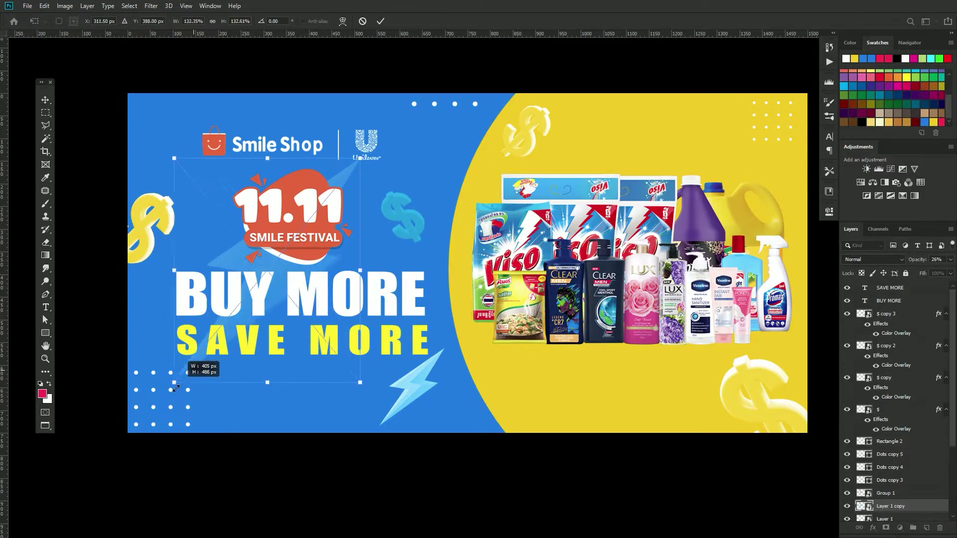
{"action": "mouse_move", "coordinate": [359, 158]}
{"action": "left_mouse_down"}
{"action": "mouse_move", "coordinate": [379, 150]}
{"action": "mouse_move", "coordinate": [368, 162]}
{"action": "left_mouse_up"}
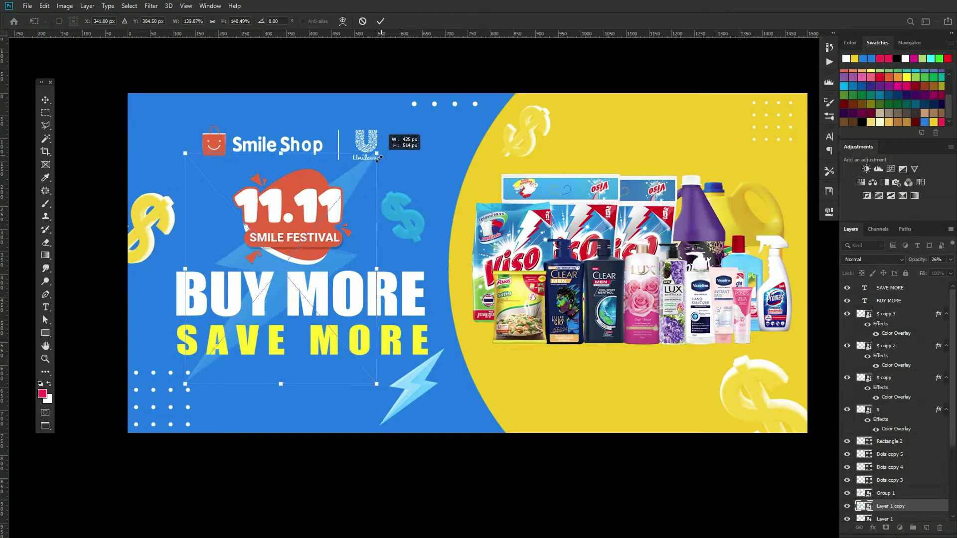
{"action": "key", "text": "Return"}
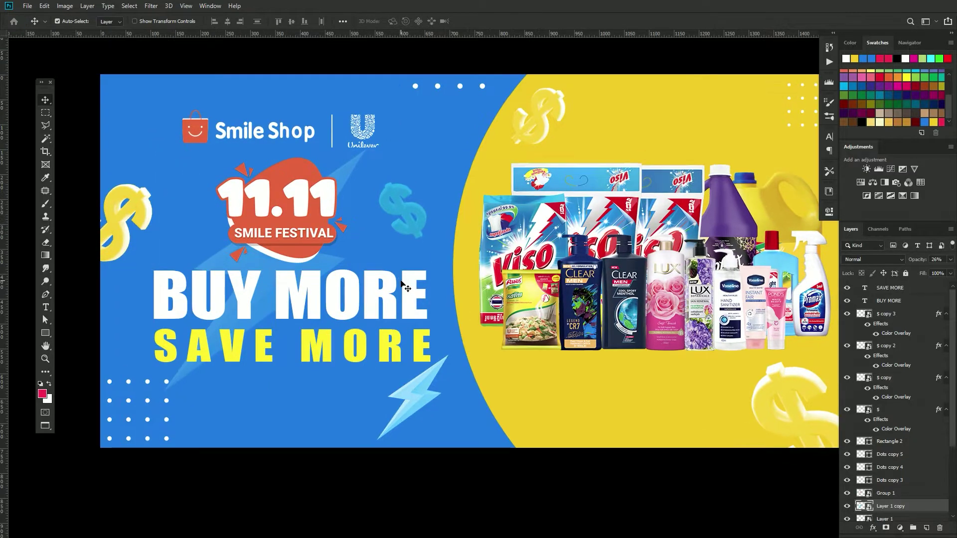
- Shift the SAVE MORE text slightly to the left
{"action": "scroll", "coordinate": [391, 357], "scroll_direction": "up", "scroll_amount": 1}
{"action": "left_click_drag", "start_coordinate": [391, 358], "coordinate": [389, 358]}
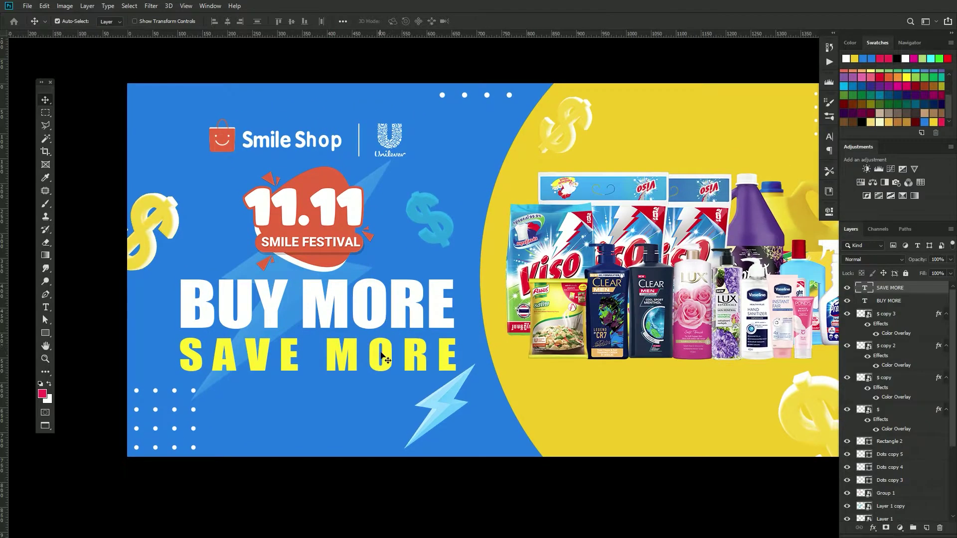
{"action": "scroll", "coordinate": [386, 327], "scroll_direction": "up", "scroll_amount": 1}
{"action": "scroll", "coordinate": [391, 380], "scroll_direction": "up", "scroll_amount": 1}
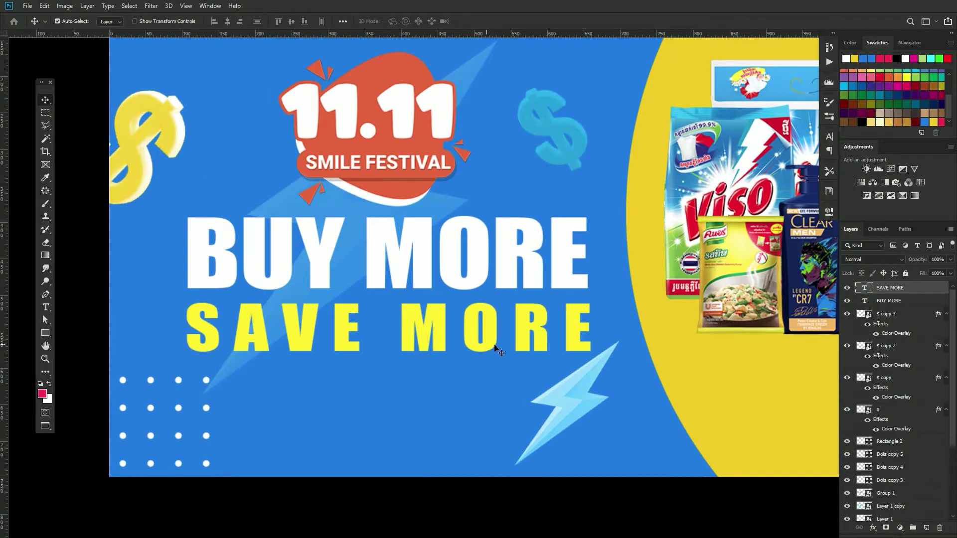
- Duplicate the SAVE MORE text layer
{"action": "left_click", "coordinate": [846, 287]}
{"action": "right_click", "coordinate": [894, 288]}
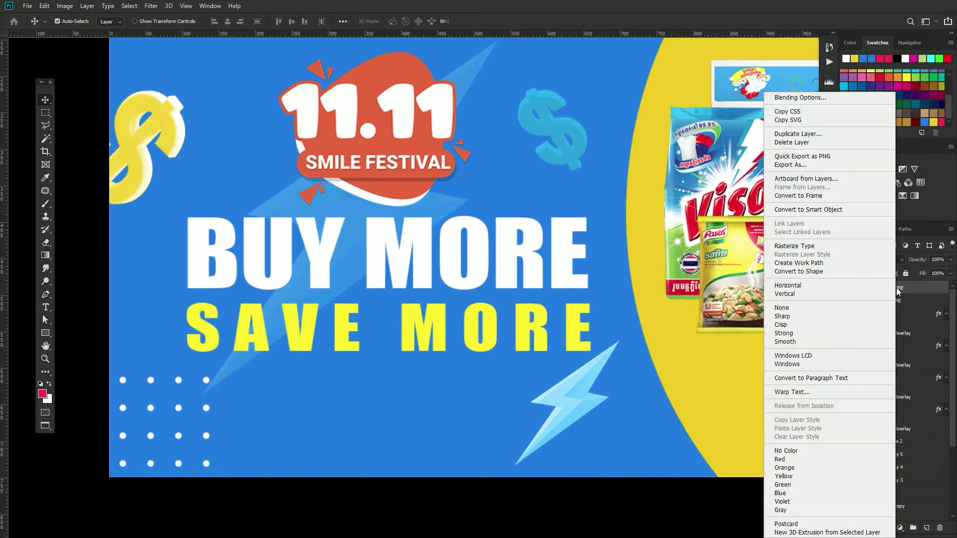
{"action": "left_click", "coordinate": [802, 133]}
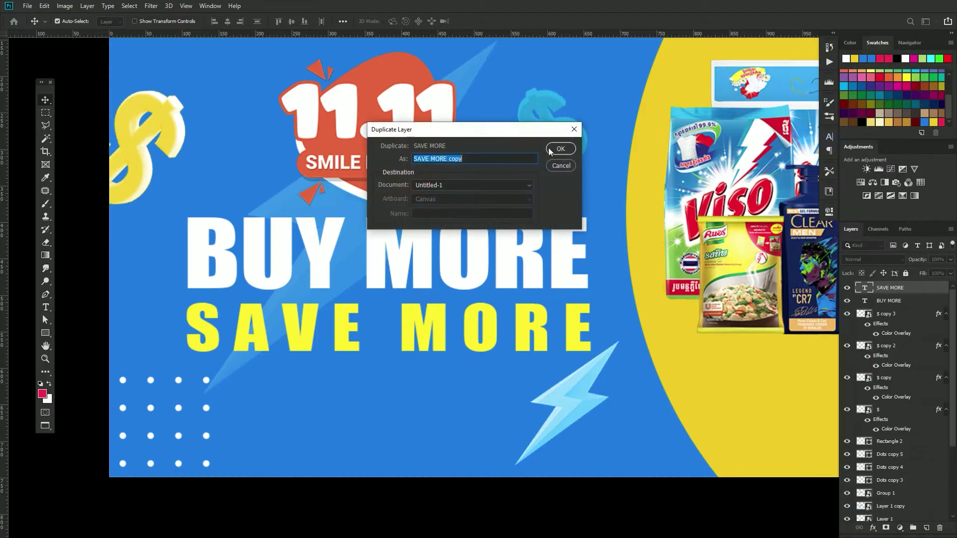
{"action": "left_click", "coordinate": [560, 149]}
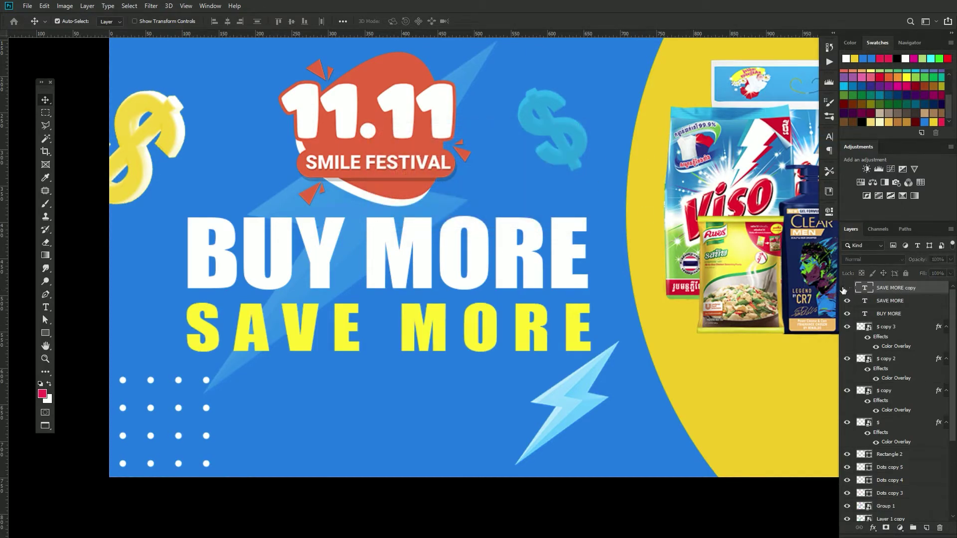
- Give the original SAVE MORE a 2 px white outside stroke with 0% fill opacity
{"action": "left_click", "coordinate": [892, 302]}
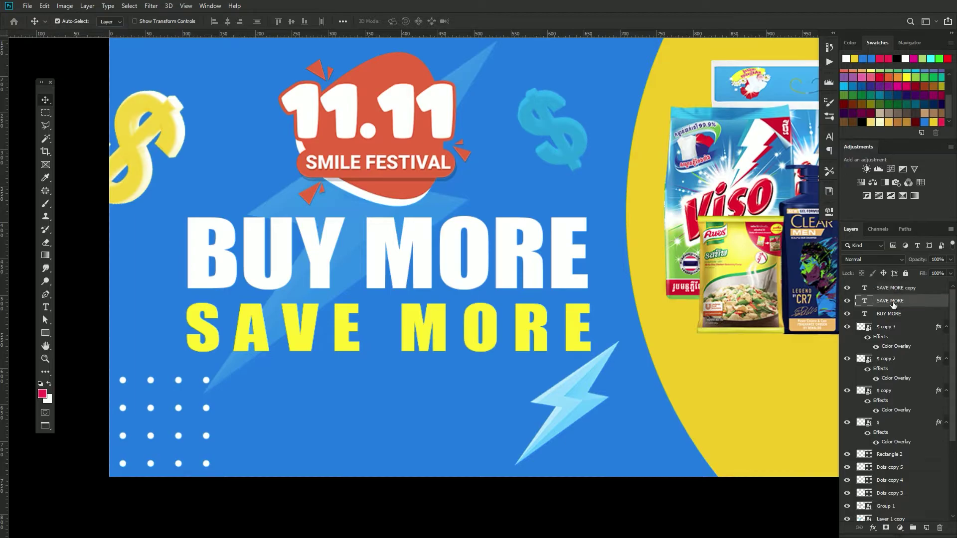
{"action": "left_click", "coordinate": [873, 528]}
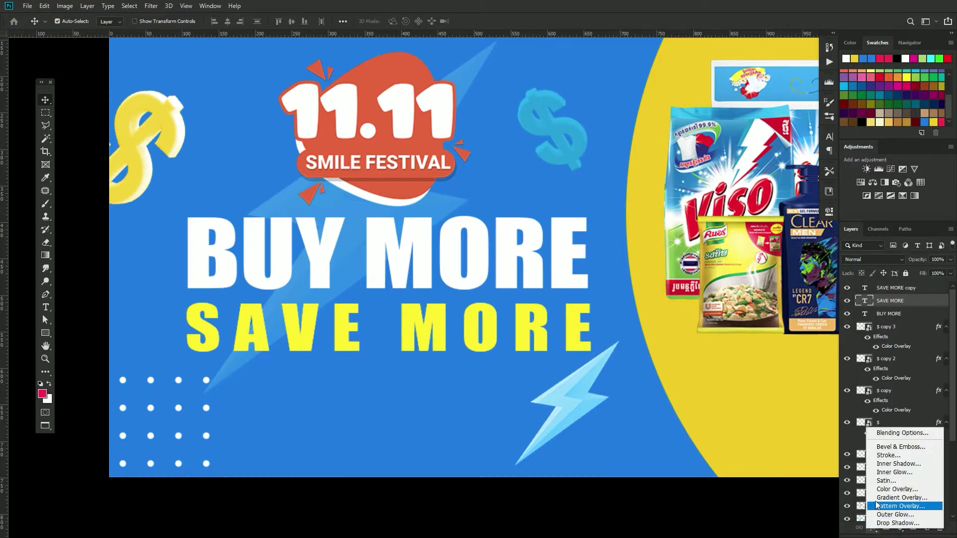
{"action": "left_click", "coordinate": [889, 454]}
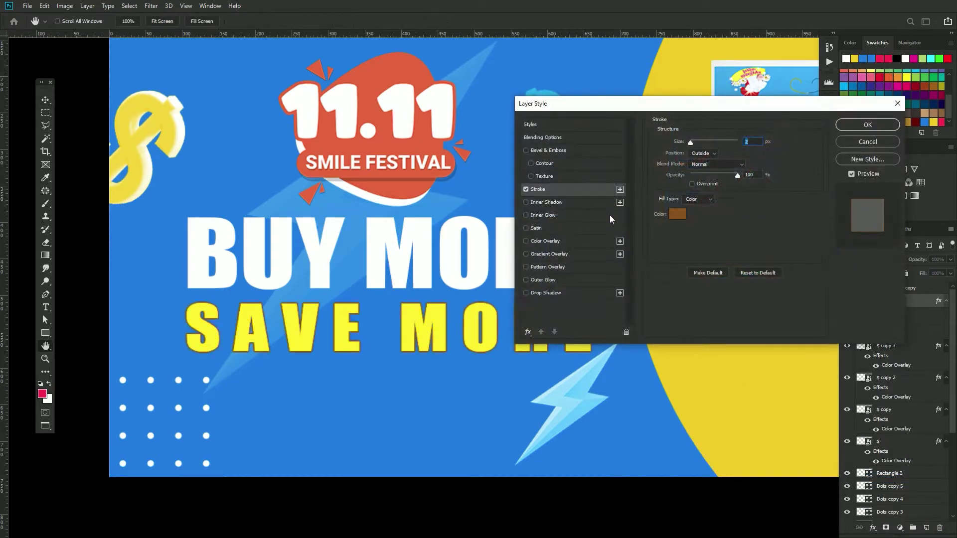
{"action": "left_click", "coordinate": [676, 215]}
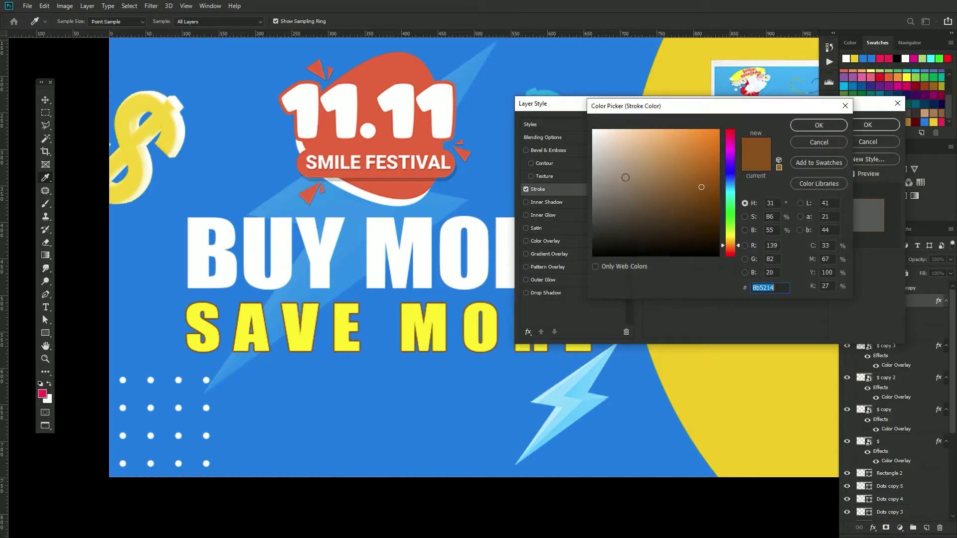
{"action": "left_click", "coordinate": [819, 125]}
{"action": "double_click", "coordinate": [749, 175]}
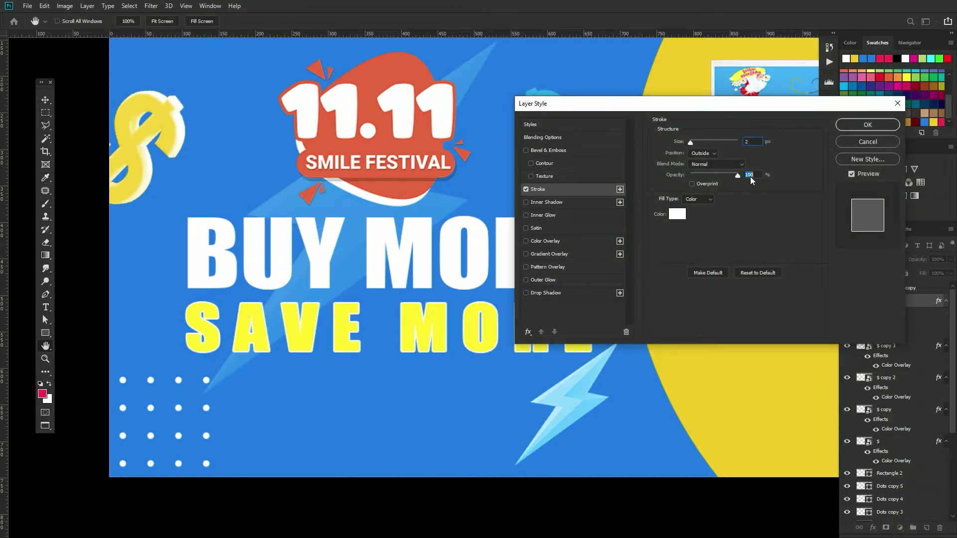
{"action": "left_click", "coordinate": [555, 136]}
{"action": "type", "text": "0"}
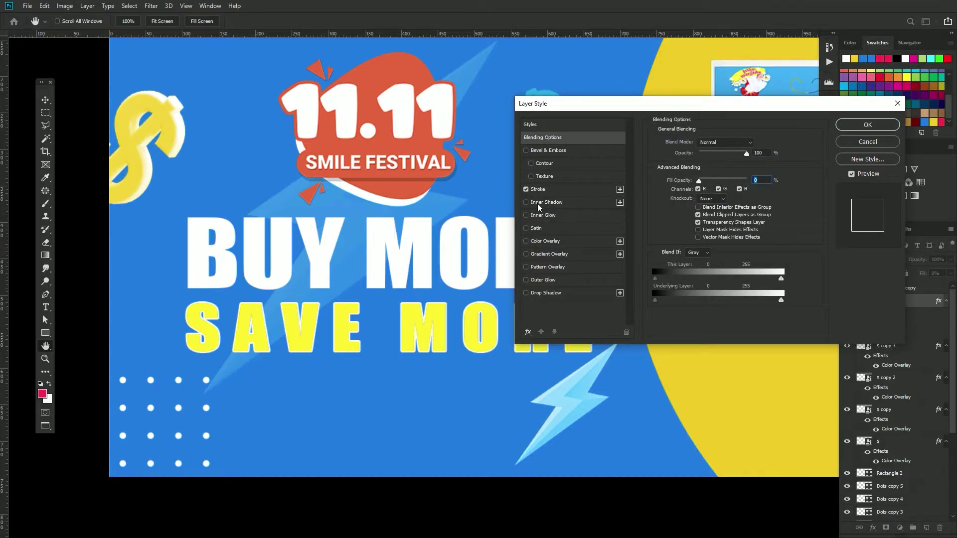
{"action": "left_click", "coordinate": [867, 125]}
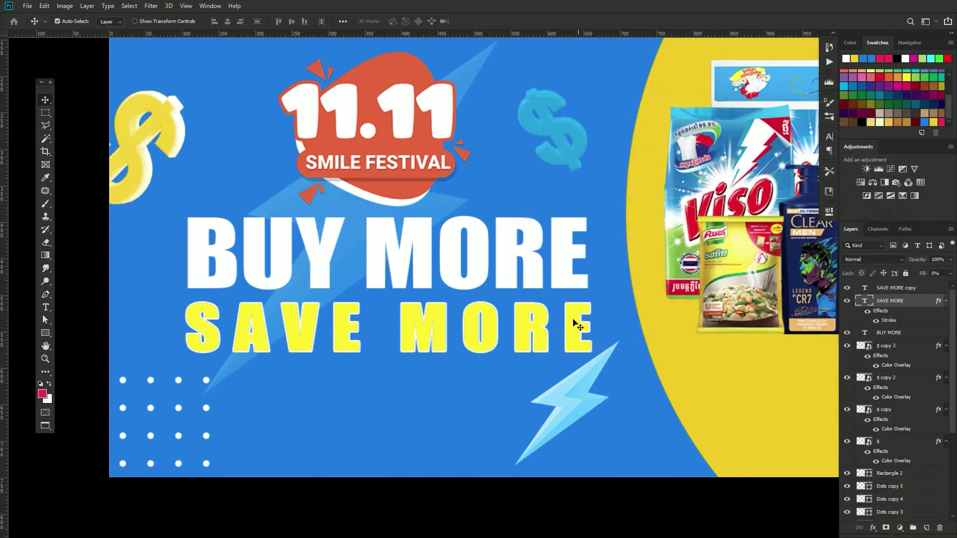
- Offset the outlined SAVE MORE a few pixels down-right behind its yellow copy
{"action": "key", "text": "ctrl+t"}
{"action": "left_click_drag", "start_coordinate": [541, 338], "coordinate": [550, 349]}
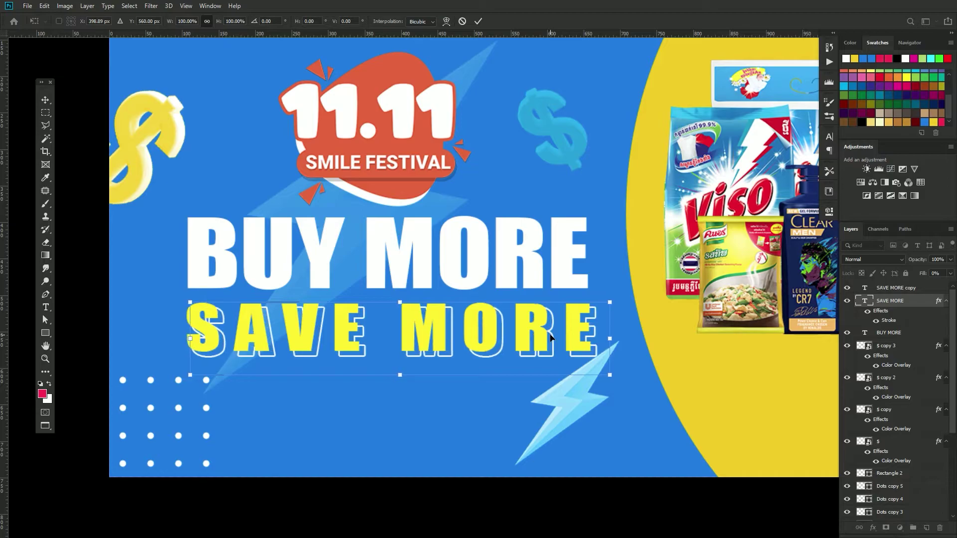
{"action": "key", "text": "Right"}
{"action": "key", "text": "Right"}
{"action": "key", "text": "Right"}
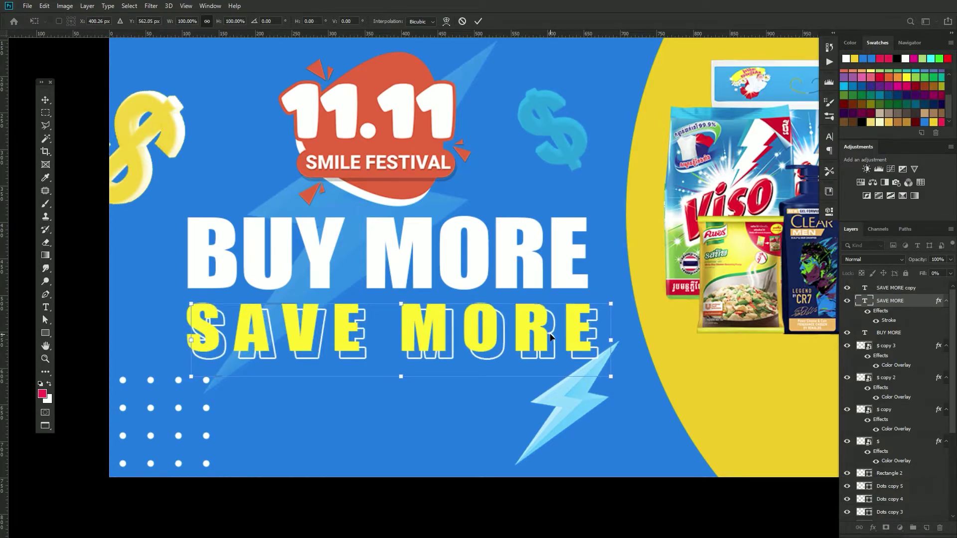
{"action": "key", "text": "Right"}
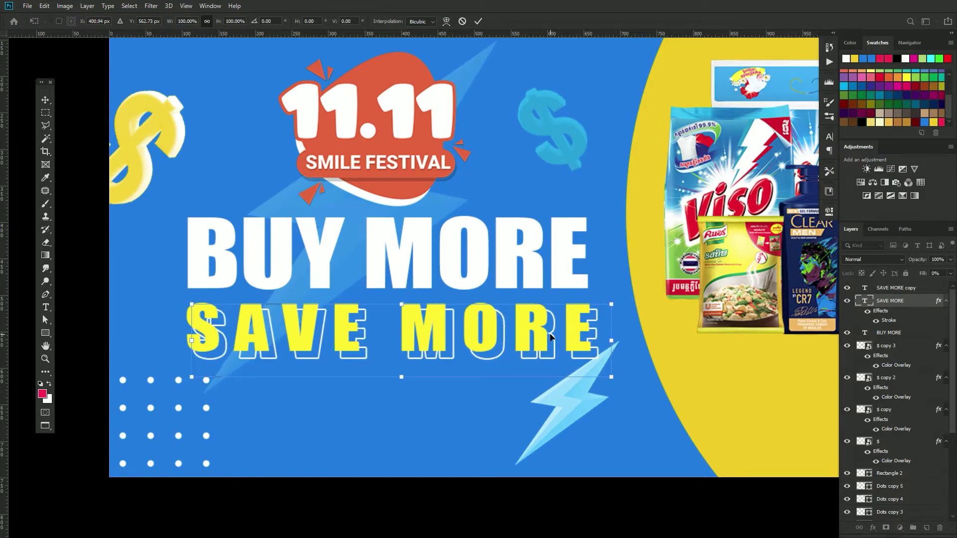
{"action": "key", "text": "Return"}
{"action": "scroll", "coordinate": [477, 319], "scroll_direction": "down", "scroll_amount": 3}
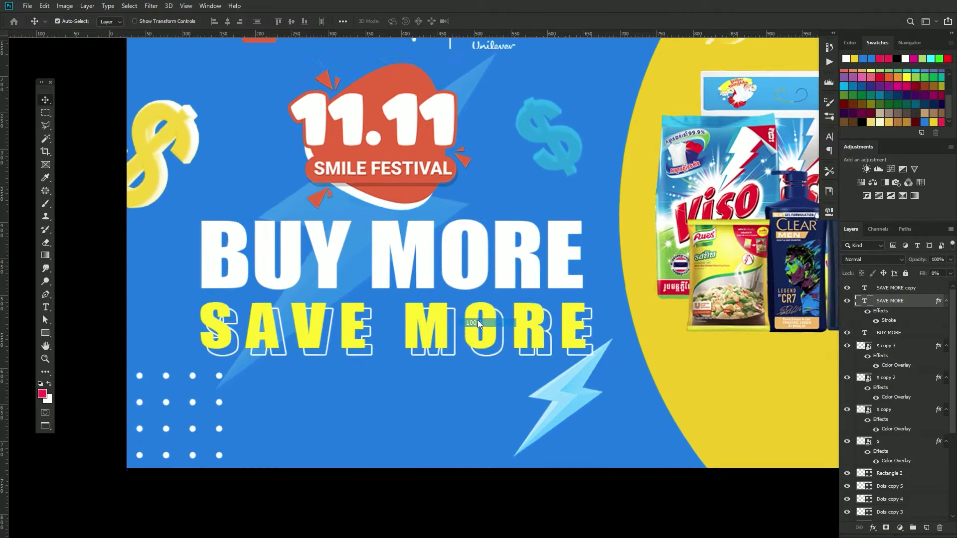
{"action": "scroll", "coordinate": [533, 274], "scroll_direction": "down", "scroll_amount": 2}
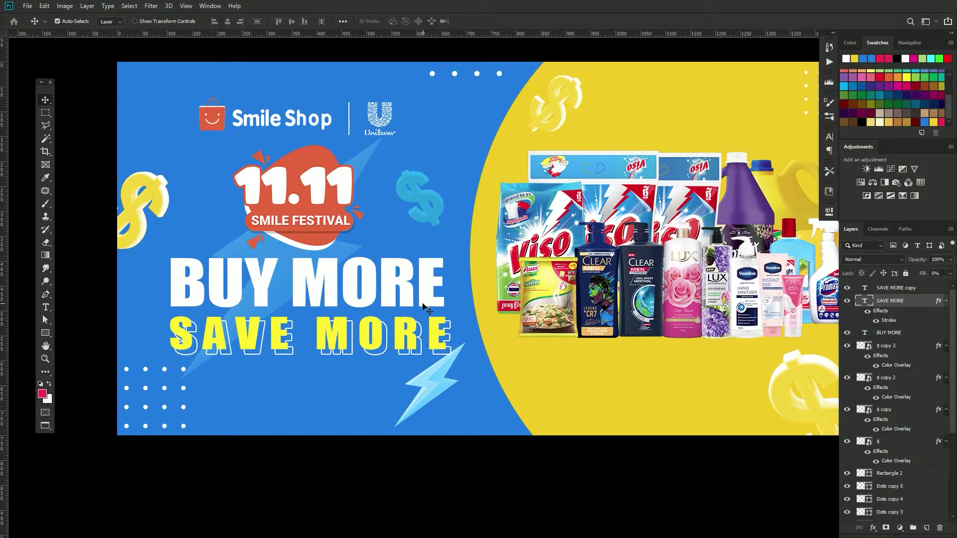
{"action": "scroll", "coordinate": [422, 306], "scroll_direction": "up", "scroll_amount": 1}
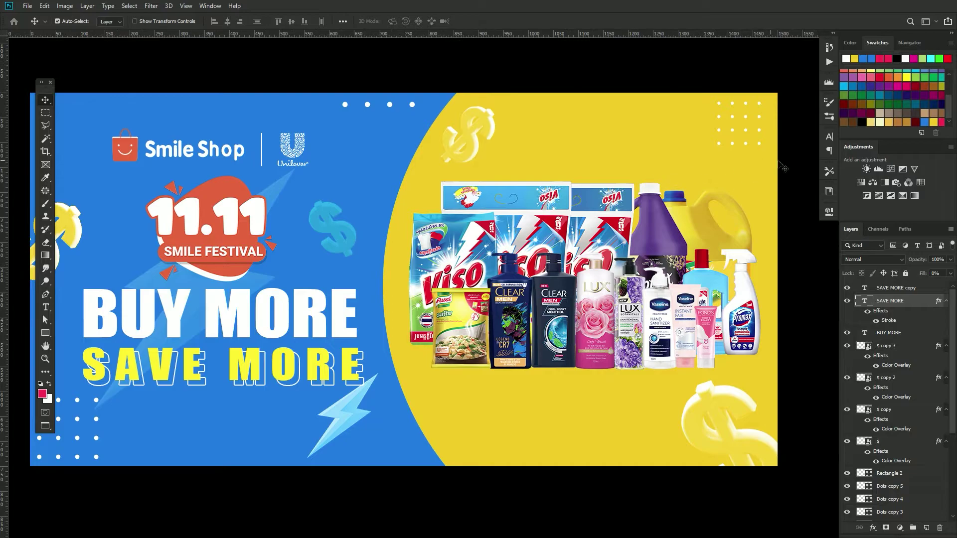
- Inspect the Packsort product group, briefly hiding and showing it
{"action": "left_click_drag", "start_coordinate": [650, 158], "coordinate": [665, 146]}
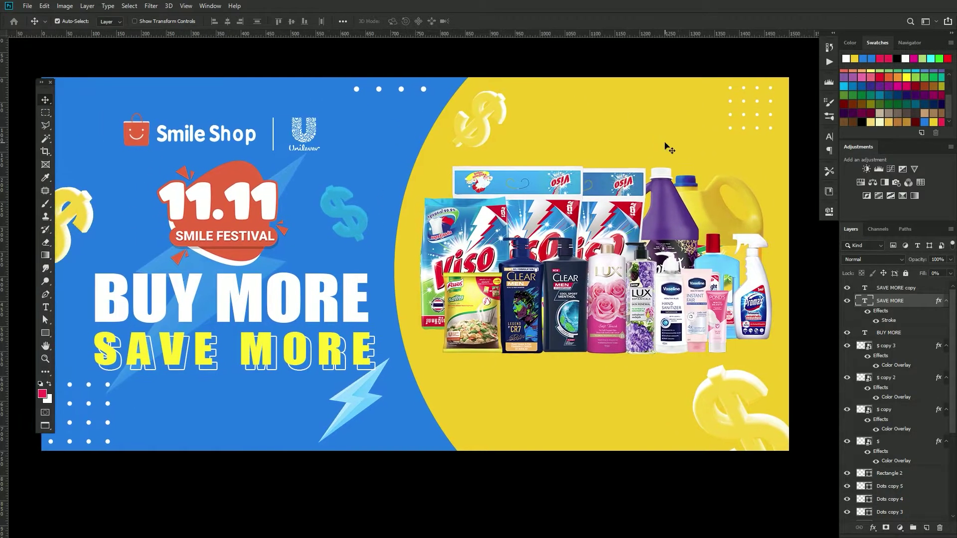
{"action": "left_click", "coordinate": [622, 305]}
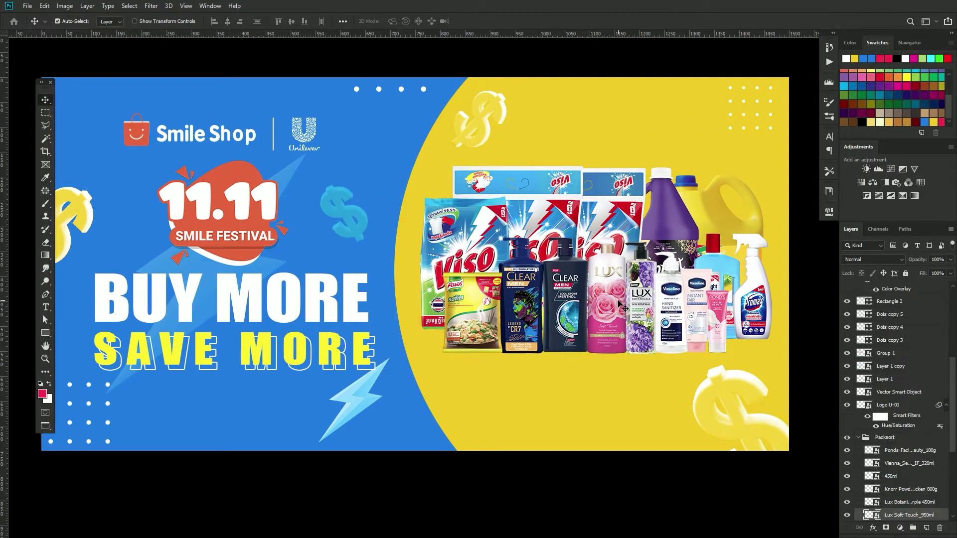
{"action": "left_click_drag", "start_coordinate": [622, 305], "coordinate": [566, 283]}
{"action": "scroll", "coordinate": [947, 389], "scroll_direction": "down", "scroll_amount": 5}
{"action": "scroll", "coordinate": [946, 388], "scroll_direction": "up", "scroll_amount": 5}
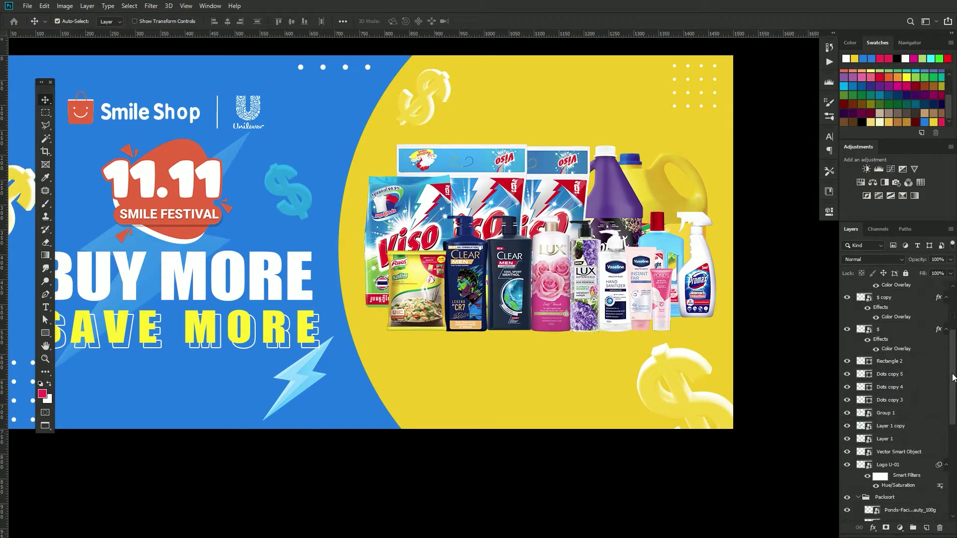
{"action": "scroll", "coordinate": [897, 378], "scroll_direction": "down", "scroll_amount": 3}
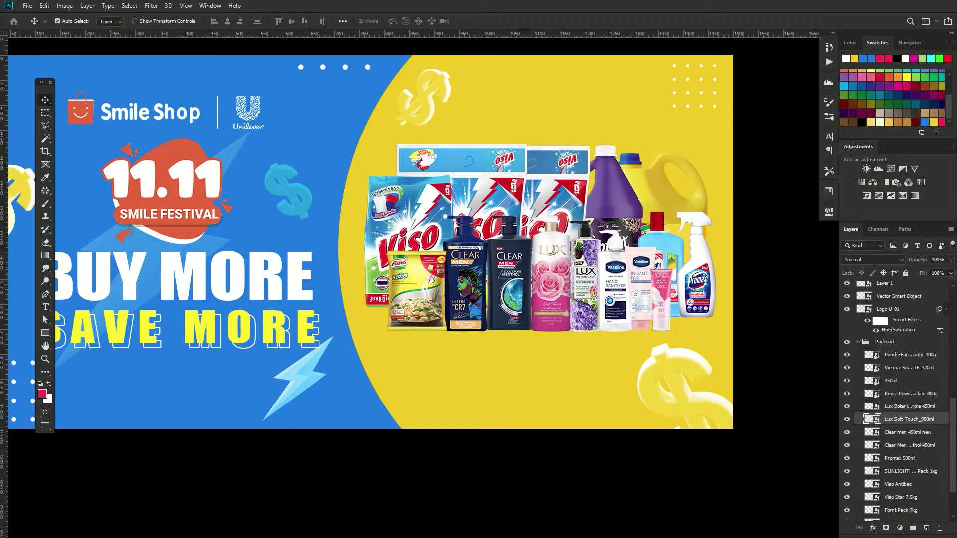
{"action": "scroll", "coordinate": [887, 349], "scroll_direction": "down", "scroll_amount": 3}
{"action": "scroll", "coordinate": [871, 309], "scroll_direction": "down", "scroll_amount": 2}
{"action": "left_click", "coordinate": [858, 286]}
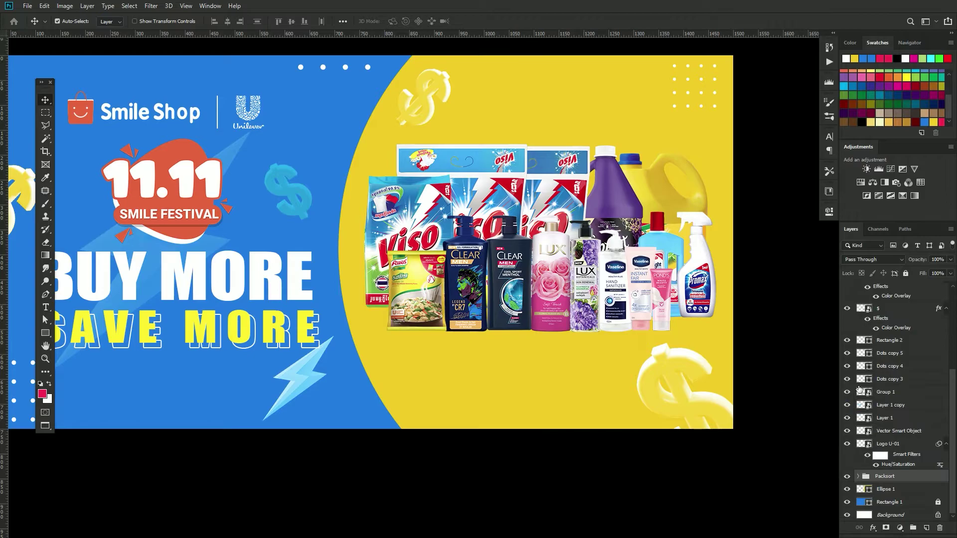
{"action": "left_click", "coordinate": [847, 476]}
{"action": "left_click", "coordinate": [904, 490]}
{"action": "scroll", "coordinate": [612, 328], "scroll_direction": "down", "scroll_amount": 2}
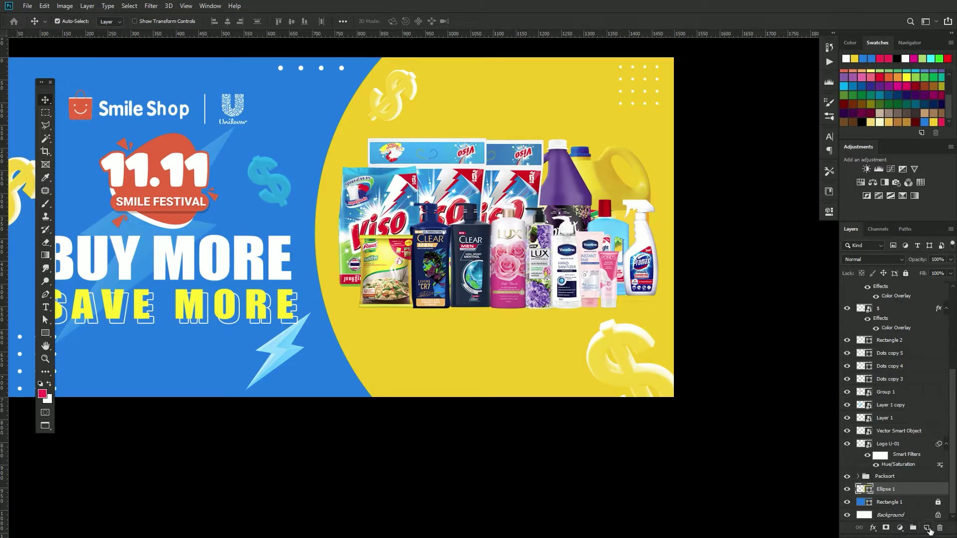
- On a new layer, draw a 416 px circle around the packshot
{"action": "left_click", "coordinate": [926, 528]}
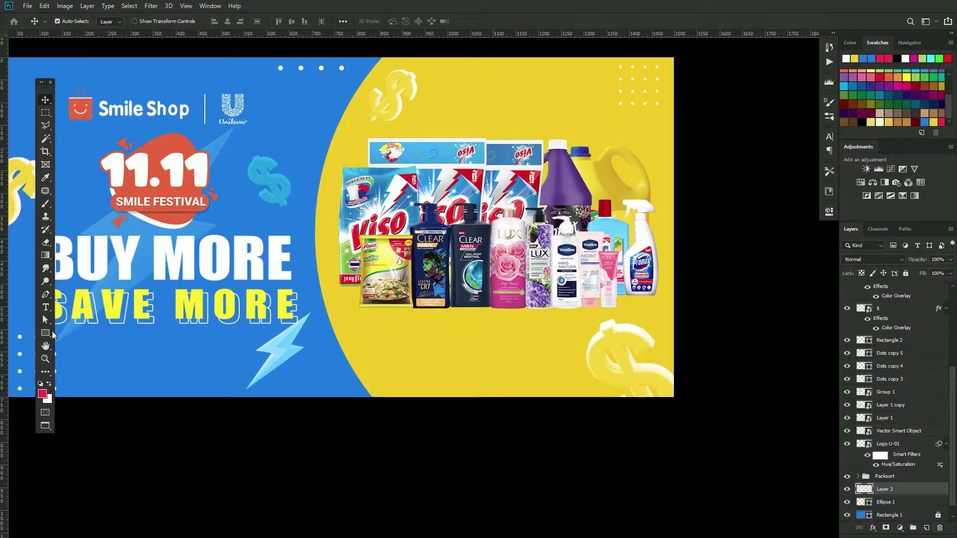
{"action": "right_click", "coordinate": [53, 335]}
{"action": "left_click", "coordinate": [90, 351]}
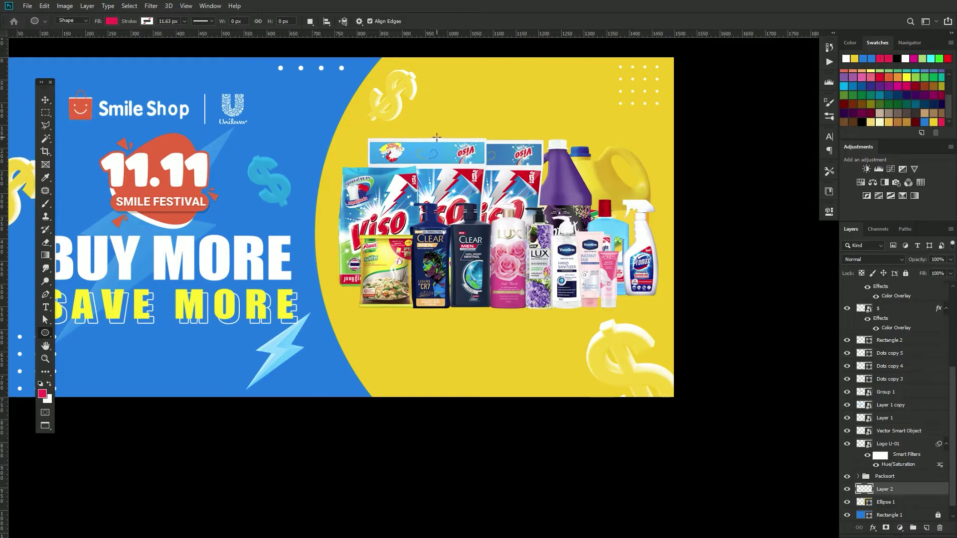
{"action": "left_click_drag", "start_coordinate": [436, 137], "coordinate": [599, 320]}
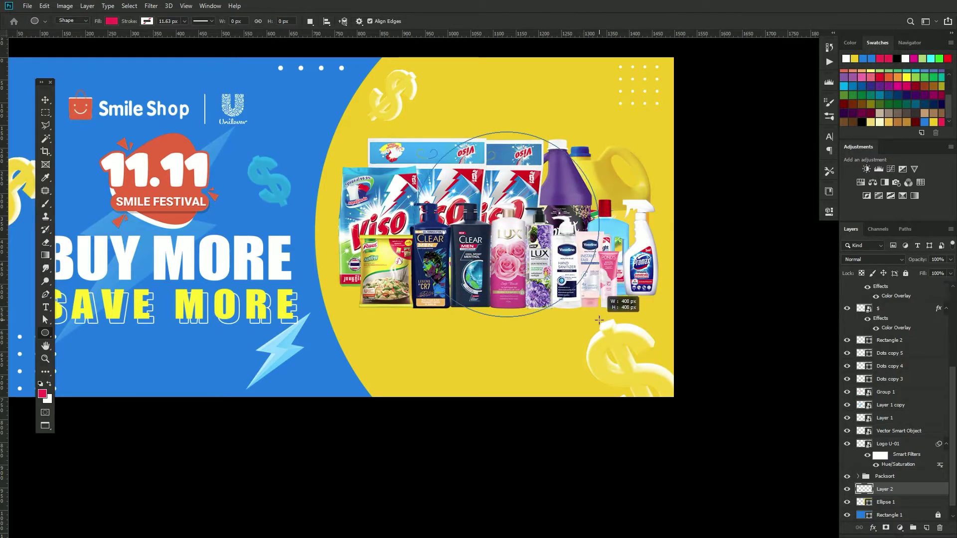
{"action": "left_click_drag", "start_coordinate": [599, 320], "coordinate": [595, 320]}
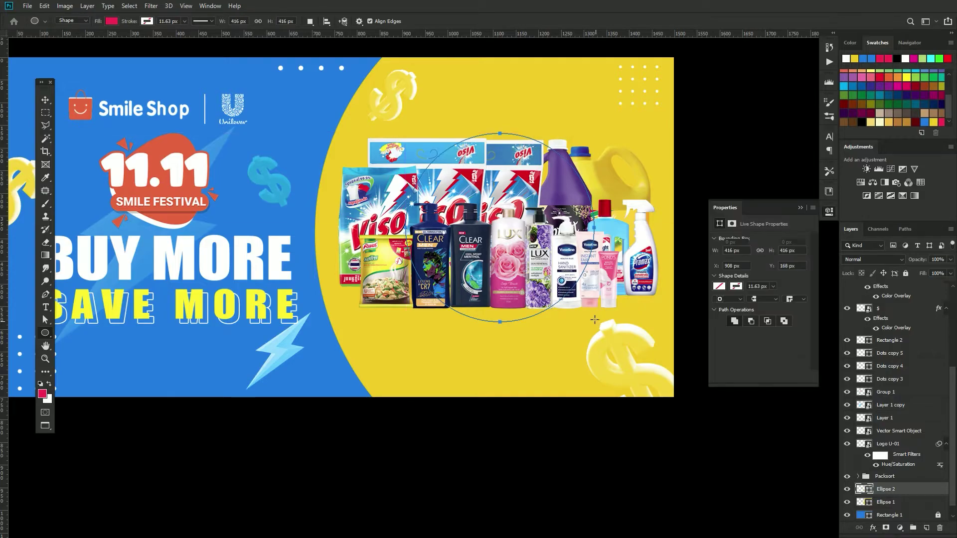
- Give the circle no fill and a 5 px white stroke
{"action": "left_click", "coordinate": [719, 286]}
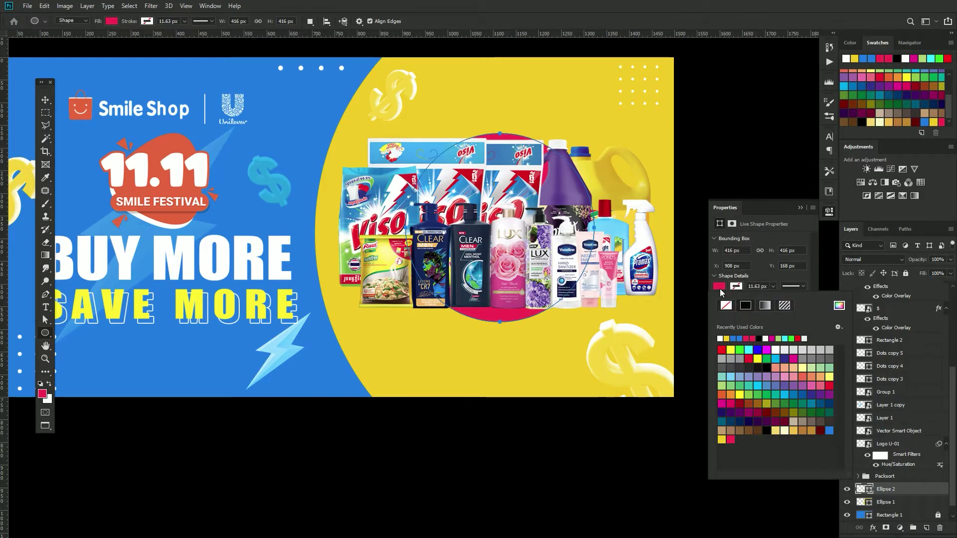
{"action": "left_click", "coordinate": [726, 305]}
{"action": "left_click", "coordinate": [735, 286]}
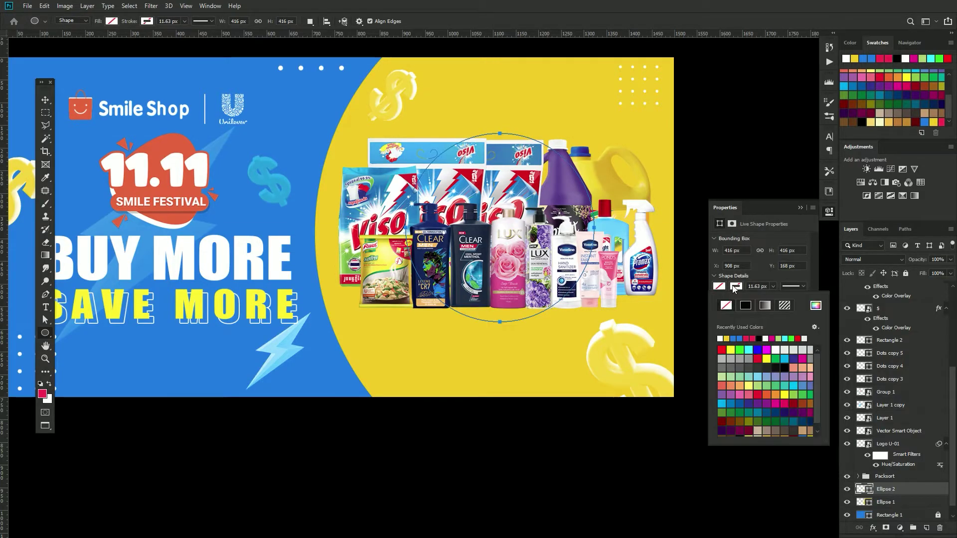
{"action": "left_click", "coordinate": [719, 338]}
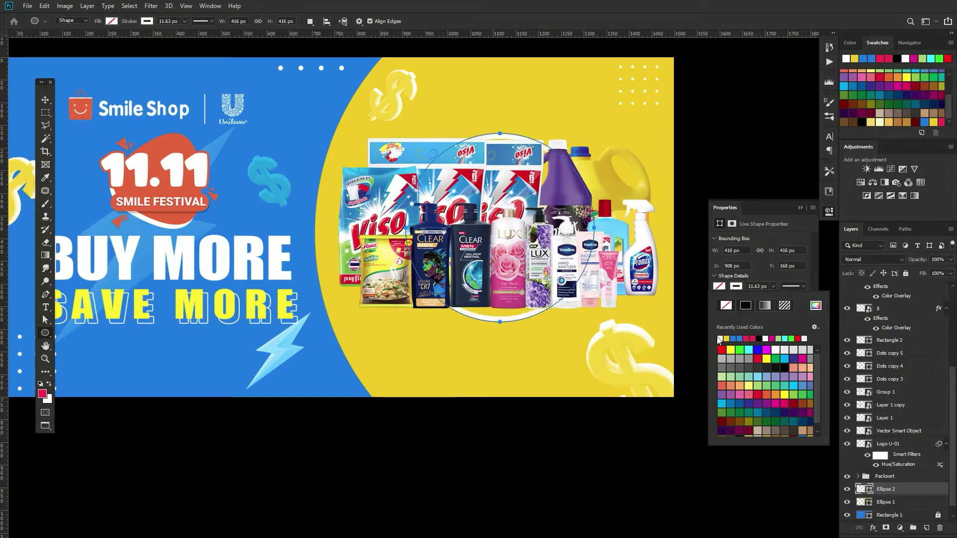
{"action": "left_click", "coordinate": [759, 287]}
{"action": "double_click", "coordinate": [758, 286]}
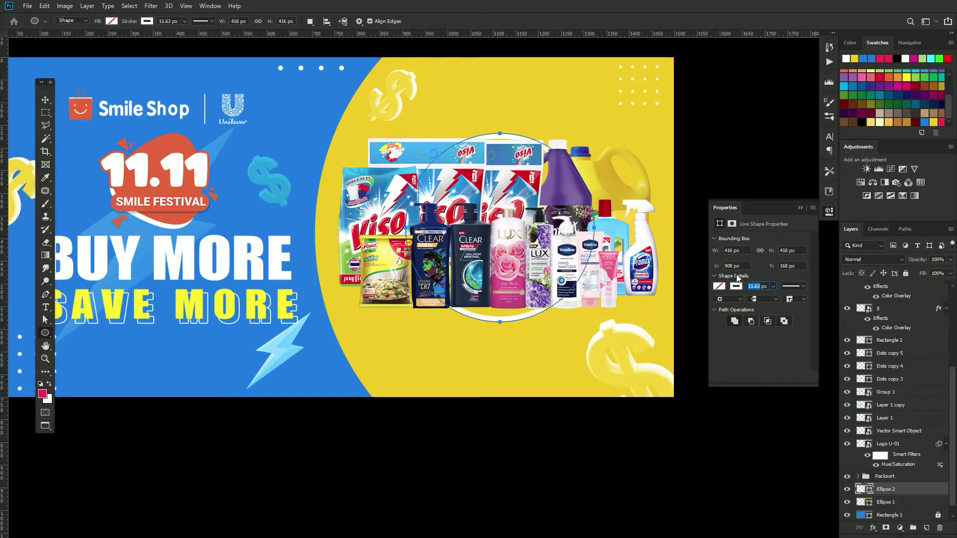
{"action": "type", "text": "5"}
{"action": "key", "text": "Return"}
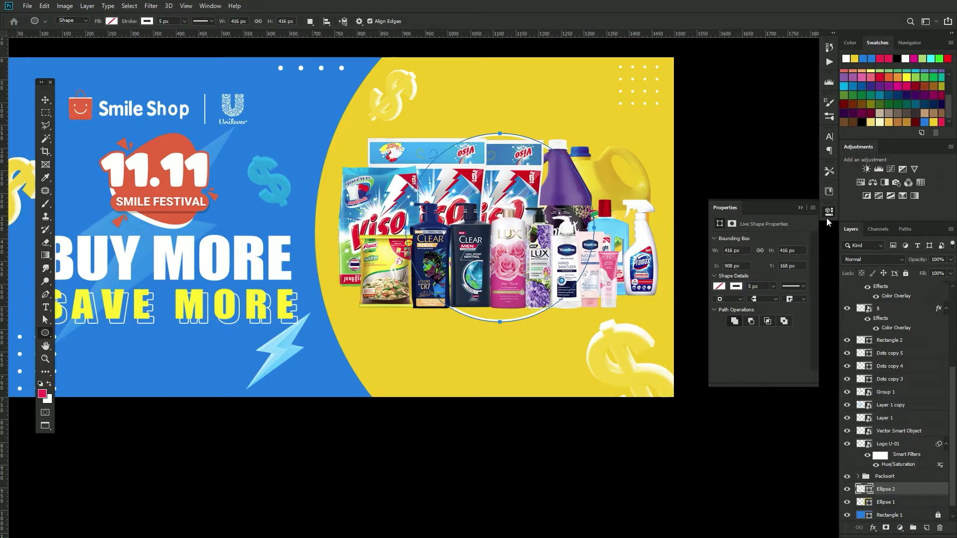
{"action": "left_click", "coordinate": [828, 213]}
{"action": "key", "text": "v"}
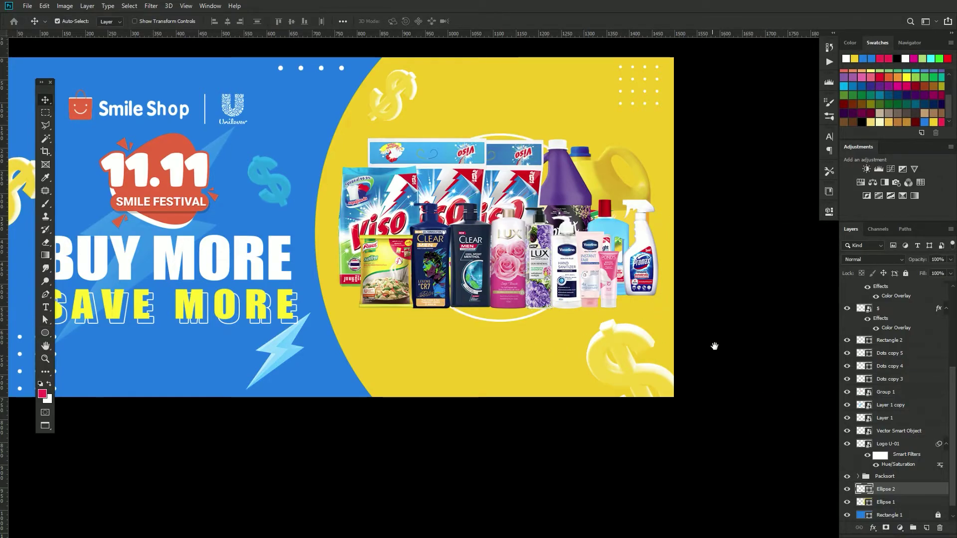
- Duplicate Ellipse 2 and enlarge the copy around the packshot
{"action": "scroll", "coordinate": [714, 343], "scroll_direction": "up", "scroll_amount": 2}
{"action": "left_click_drag", "start_coordinate": [713, 367], "coordinate": [728, 391]}
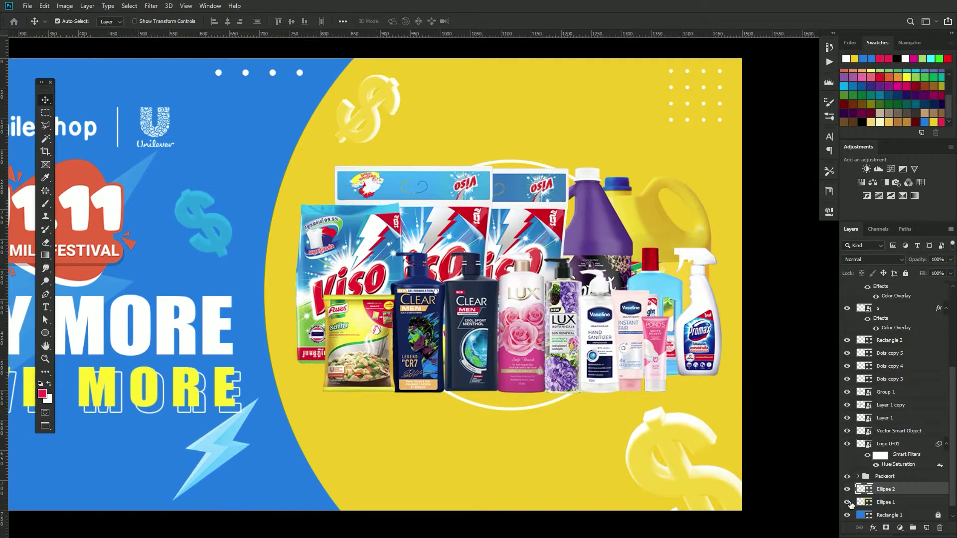
{"action": "right_click", "coordinate": [908, 490]}
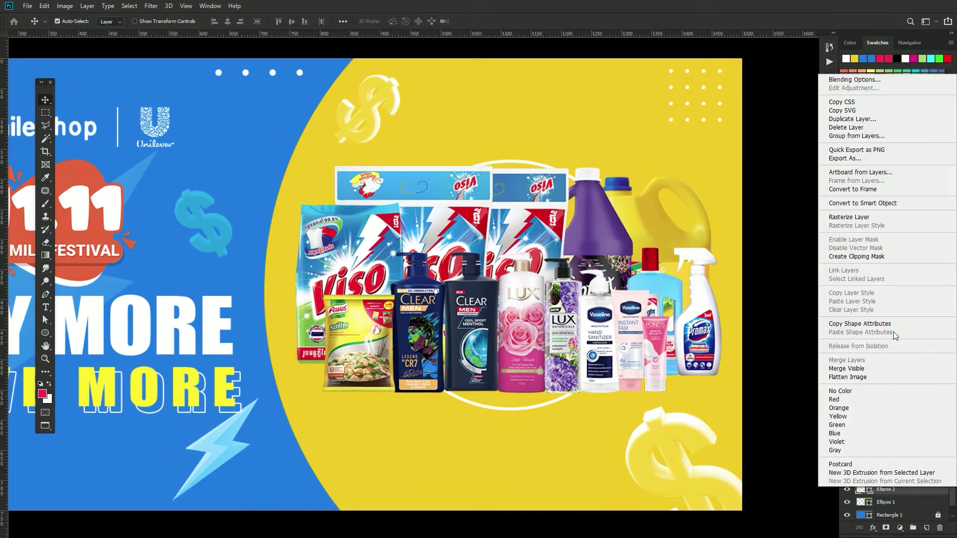
{"action": "left_click", "coordinate": [873, 120]}
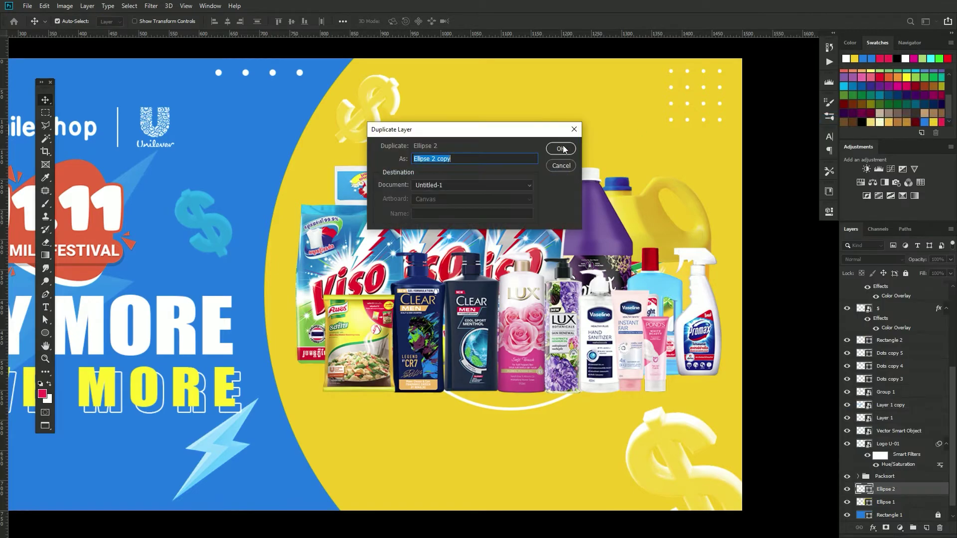
{"action": "left_click", "coordinate": [561, 152]}
{"action": "key", "text": "ctrl+t"}
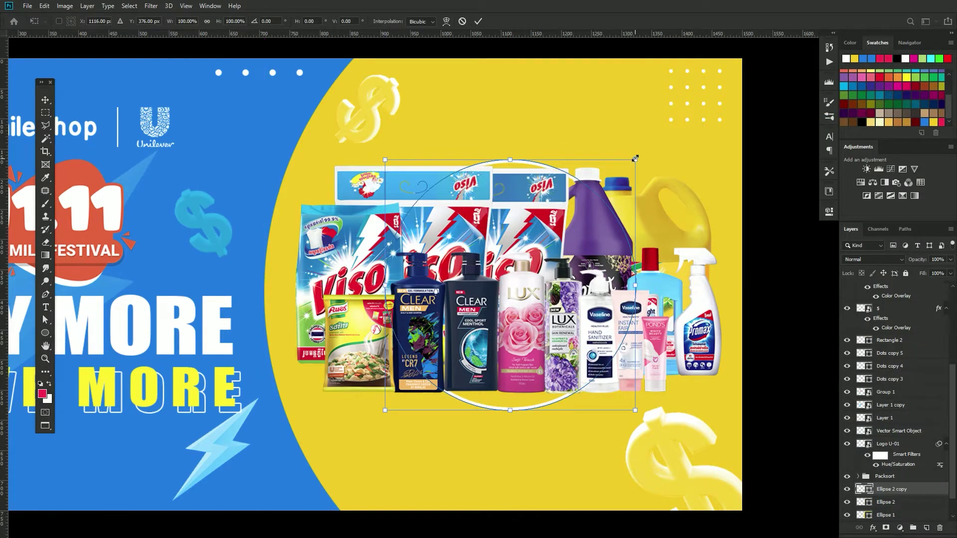
{"action": "left_click_drag", "start_coordinate": [635, 158], "coordinate": [638, 147]}
{"action": "key", "text": "Return"}
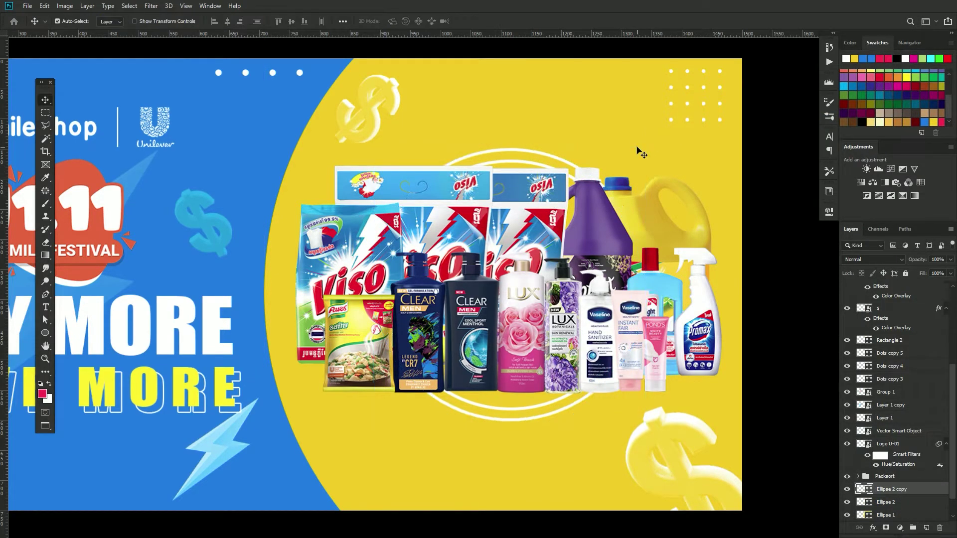
- Duplicate the ring as Ellipse 2 copy 2 and scale it to about 114%
{"action": "right_click", "coordinate": [902, 491]}
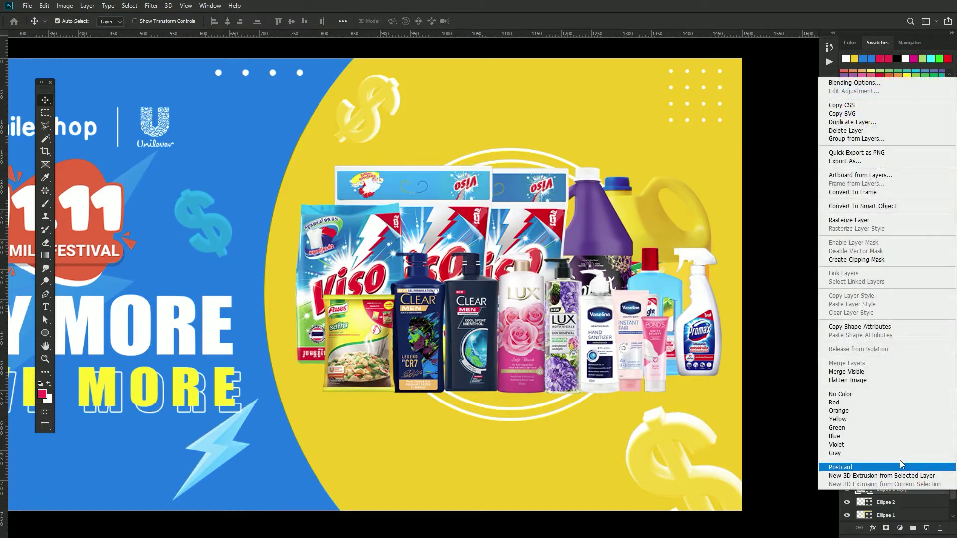
{"action": "left_click", "coordinate": [873, 121]}
{"action": "left_click", "coordinate": [561, 148]}
{"action": "key", "text": "ctrl+t"}
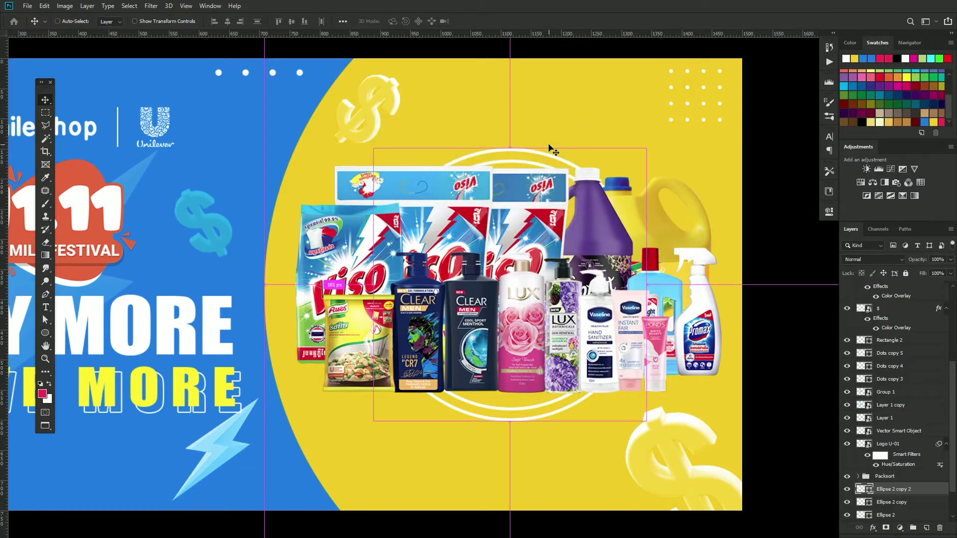
{"action": "left_click_drag", "start_coordinate": [646, 148], "coordinate": [665, 128]}
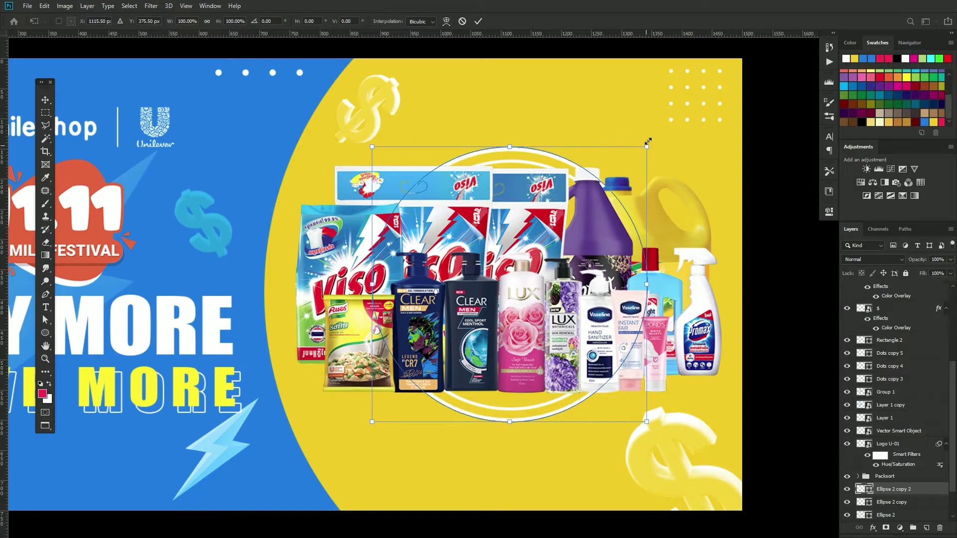
{"action": "key", "text": "Return"}
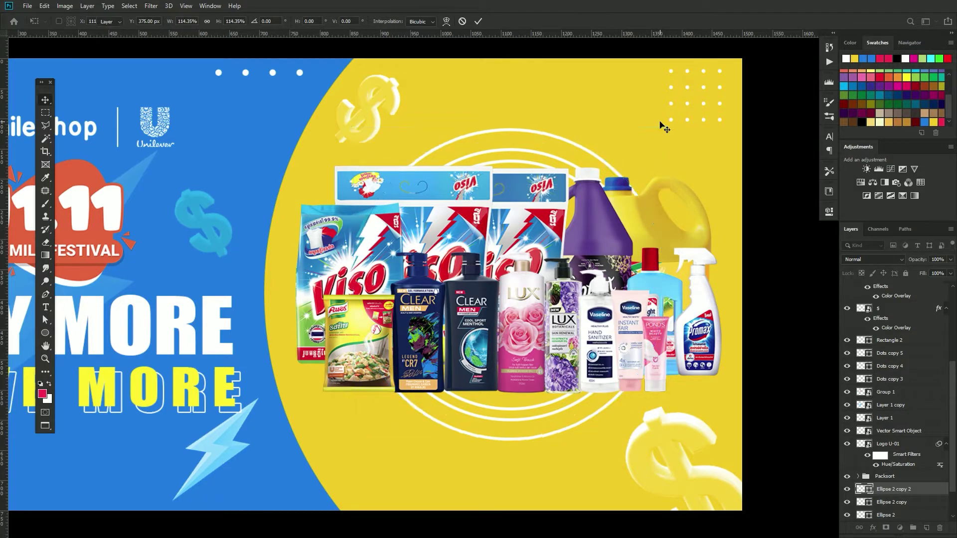
- Duplicate the ring as Ellipse 2 copy 3 and scale it to about 107%
{"action": "right_click", "coordinate": [906, 488]}
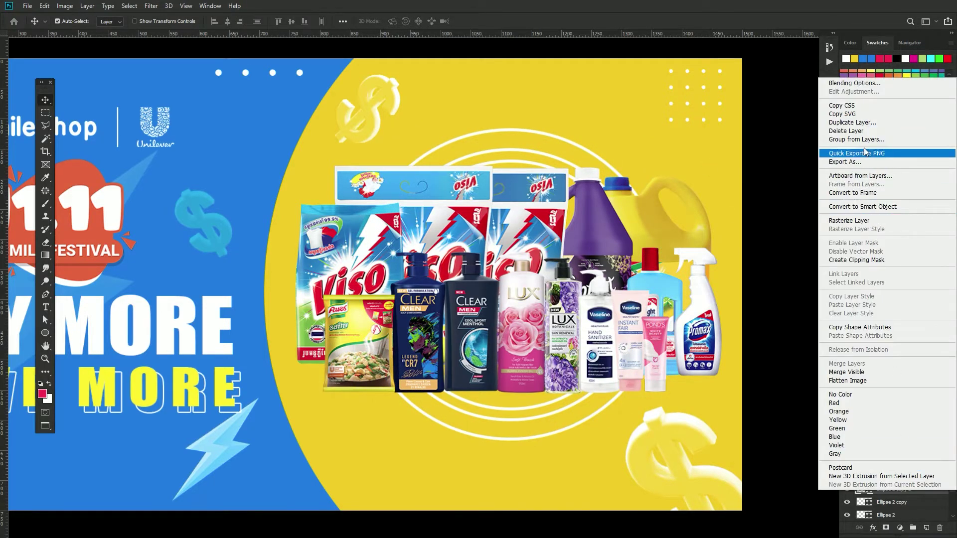
{"action": "left_click", "coordinate": [860, 123]}
{"action": "key", "text": "Return"}
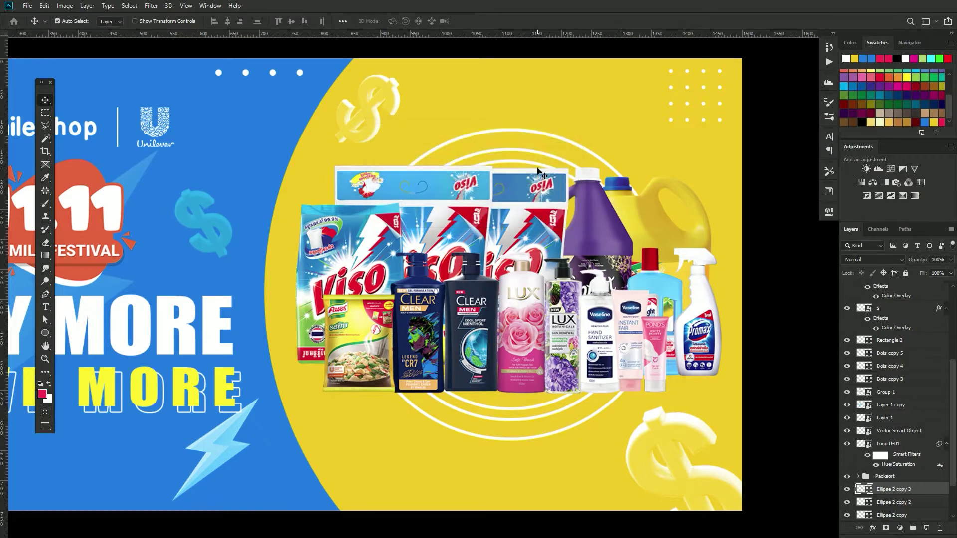
{"action": "key", "text": "ctrl+t"}
{"action": "left_click_drag", "start_coordinate": [662, 128], "coordinate": [669, 117]}
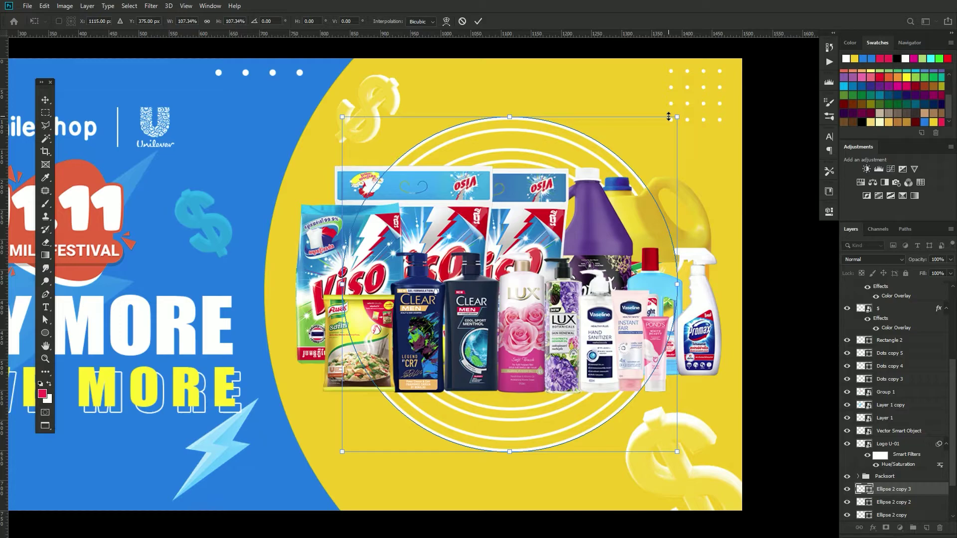
{"action": "key", "text": "Return"}
{"action": "scroll", "coordinate": [592, 321], "scroll_direction": "down", "scroll_amount": 3}
{"action": "scroll", "coordinate": [592, 321], "scroll_direction": "up", "scroll_amount": 2}
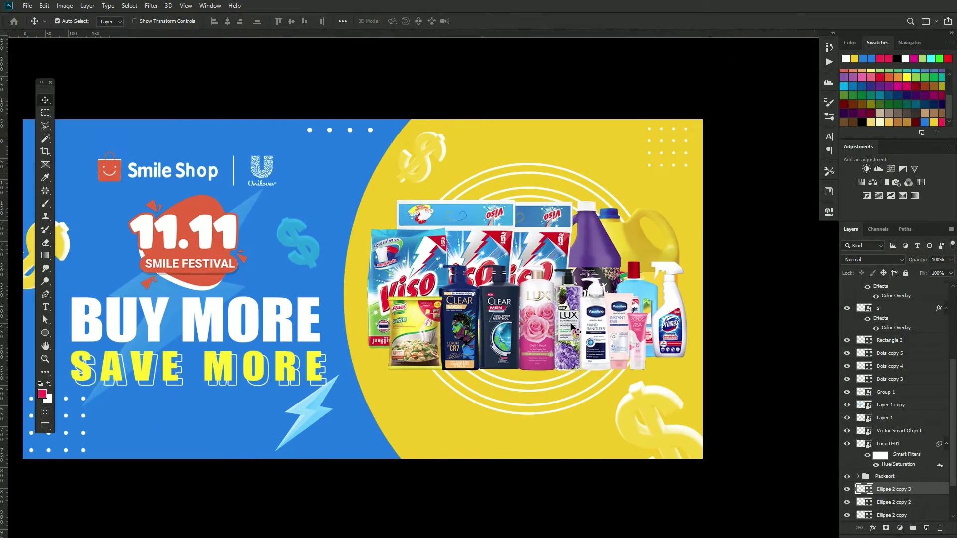
- With Ellipse 3 selected, set the Pen tool to Shape mode and adjust its colours
{"action": "scroll", "coordinate": [604, 290], "scroll_direction": "left", "scroll_amount": 3}
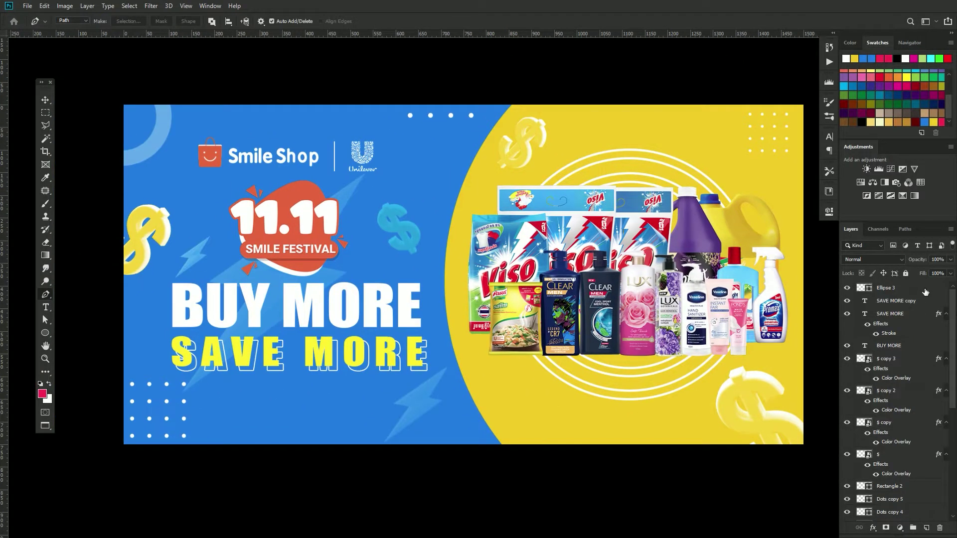
{"action": "left_click", "coordinate": [924, 291]}
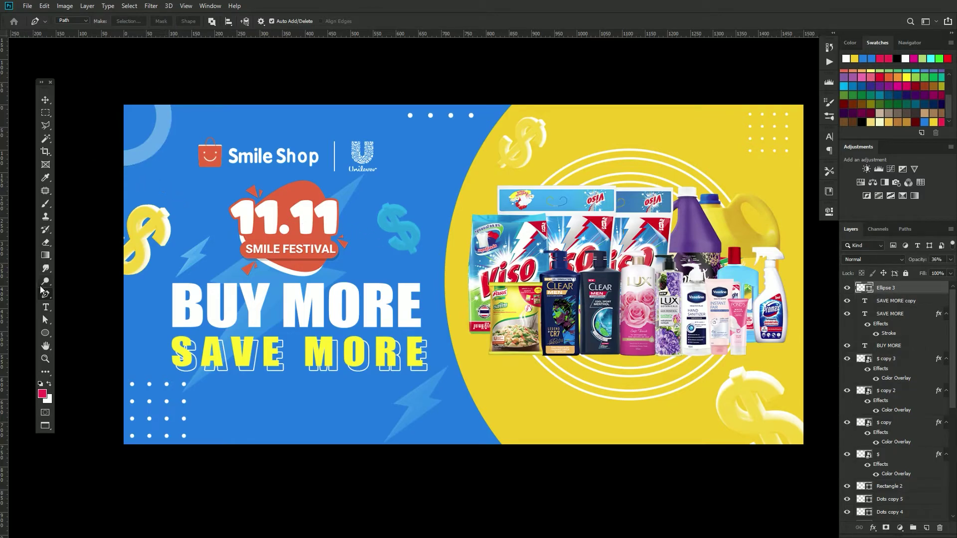
{"action": "left_click", "coordinate": [79, 22]}
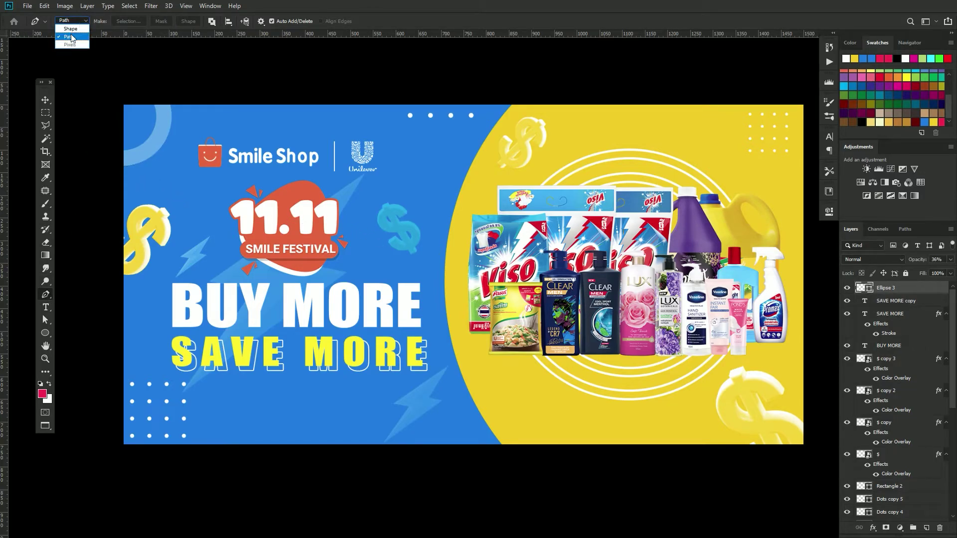
{"action": "left_click", "coordinate": [72, 29]}
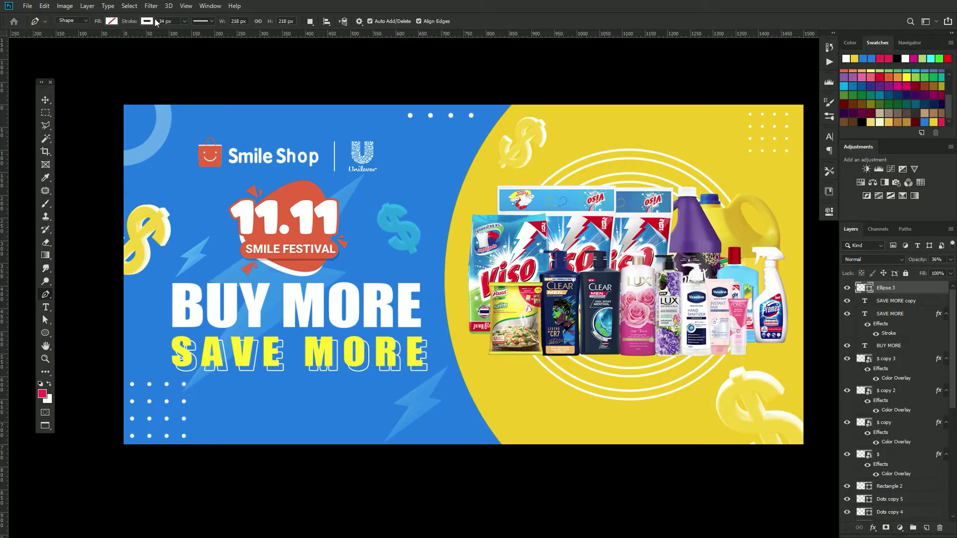
{"action": "left_click", "coordinate": [112, 22]}
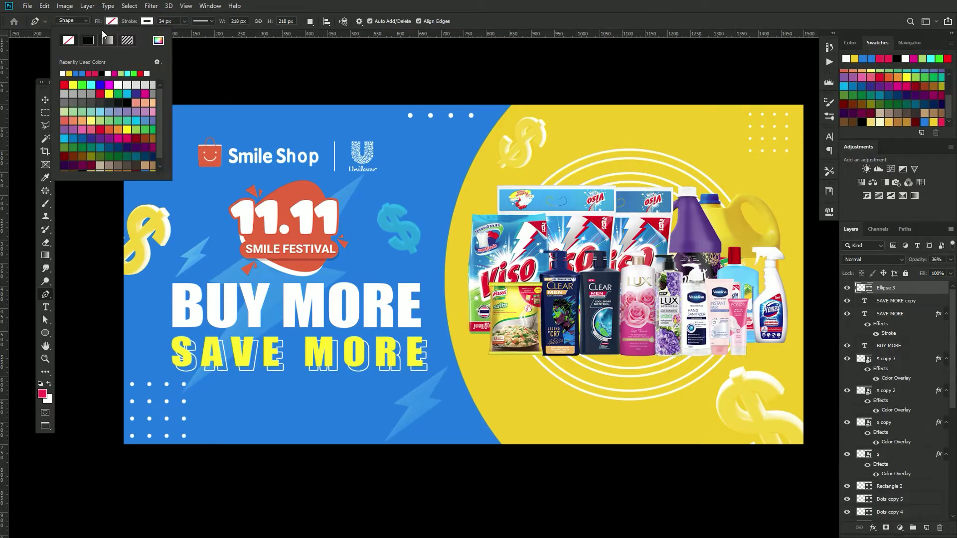
{"action": "left_click", "coordinate": [150, 23]}
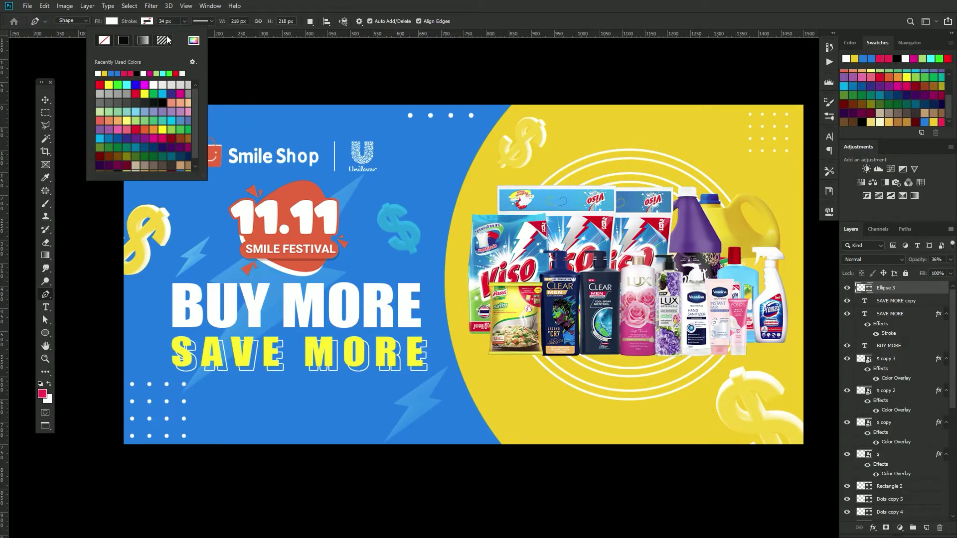
{"action": "left_click", "coordinate": [151, 22]}
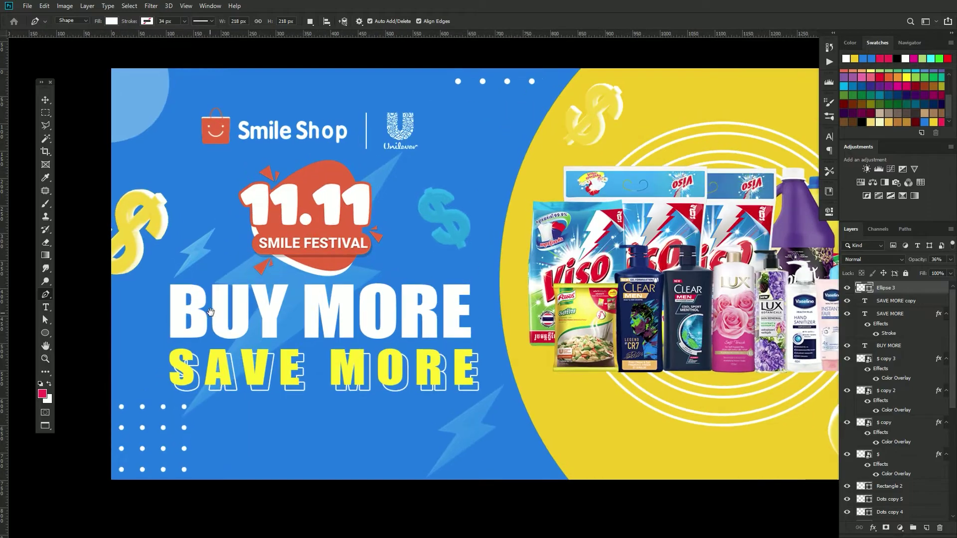
- Draw a closed wavy shape across the banner's lower-left corner
{"action": "scroll", "coordinate": [260, 361], "scroll_direction": "up", "scroll_amount": 3}
{"action": "mouse_move", "coordinate": [264, 347]}
{"action": "left_mouse_down"}
{"action": "mouse_move", "coordinate": [260, 362]}
{"action": "mouse_move", "coordinate": [210, 347]}
{"action": "left_mouse_up"}
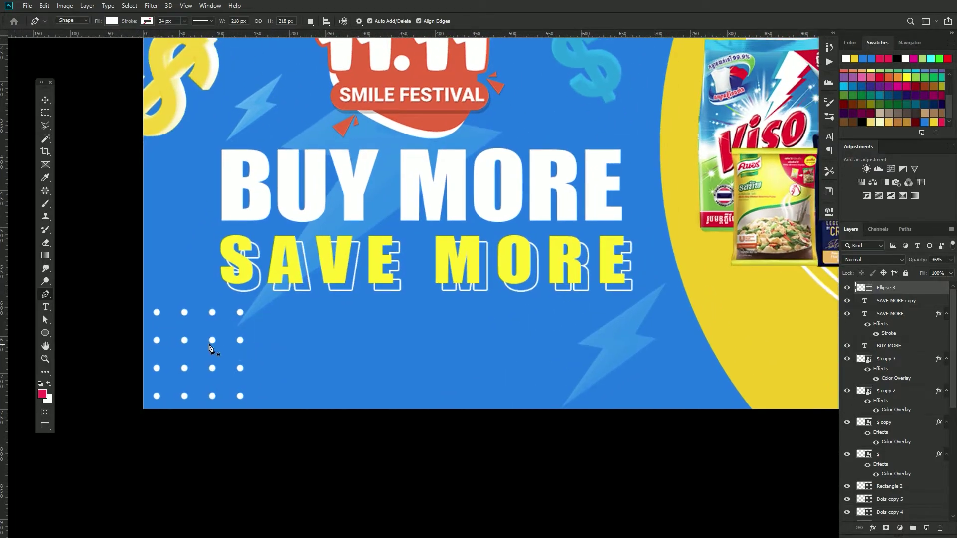
{"action": "left_click", "coordinate": [113, 290]}
{"action": "mouse_move", "coordinate": [319, 326]}
{"action": "left_mouse_down"}
{"action": "mouse_move", "coordinate": [410, 395]}
{"action": "mouse_move", "coordinate": [487, 504]}
{"action": "left_mouse_up"}
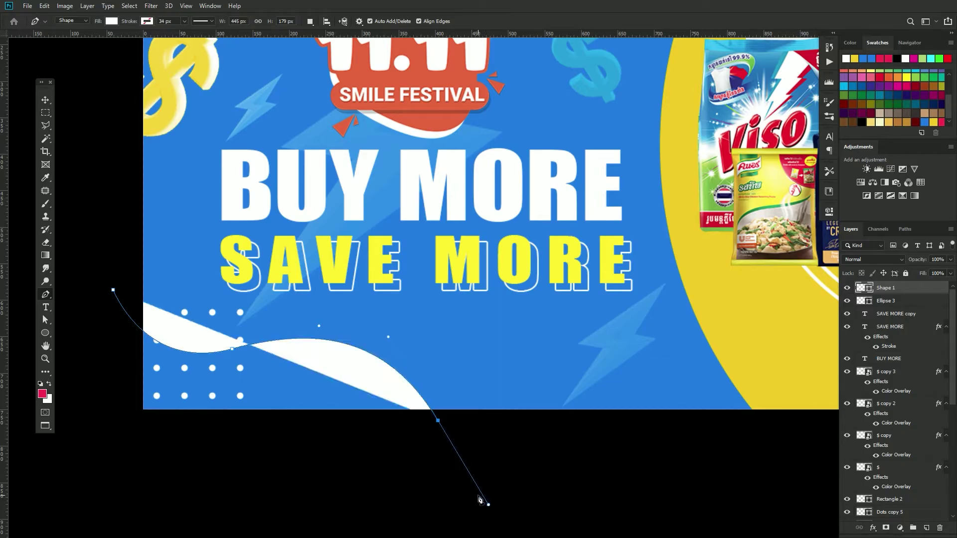
{"action": "left_click", "coordinate": [408, 490]}
{"action": "left_click", "coordinate": [347, 499]}
{"action": "left_click", "coordinate": [259, 487]}
{"action": "left_click", "coordinate": [195, 478]}
{"action": "left_click", "coordinate": [145, 470]}
{"action": "left_click", "coordinate": [110, 452]}
{"action": "left_click", "coordinate": [86, 352]}
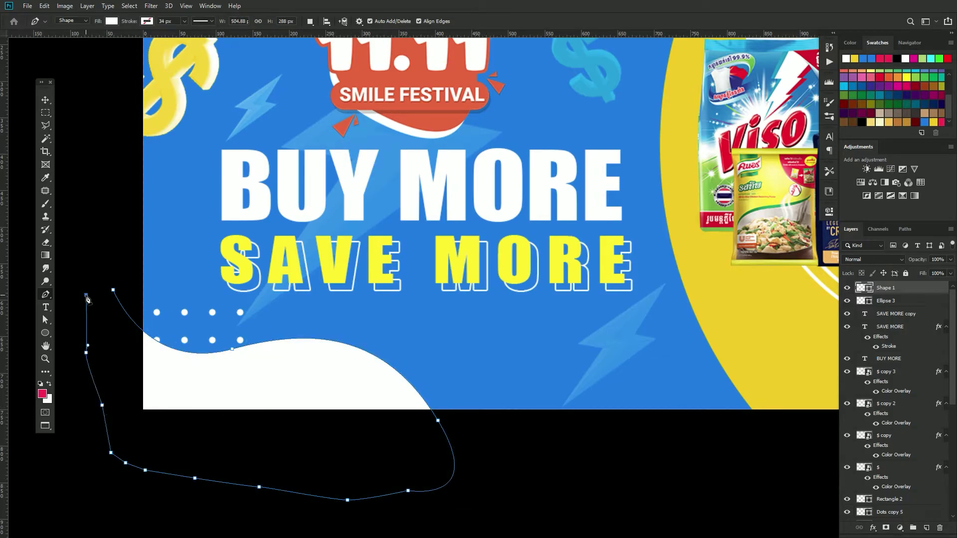
{"action": "left_click", "coordinate": [114, 291]}
- Set the Shape 1 wave layer's opacity to 30%
{"action": "left_click", "coordinate": [44, 101]}
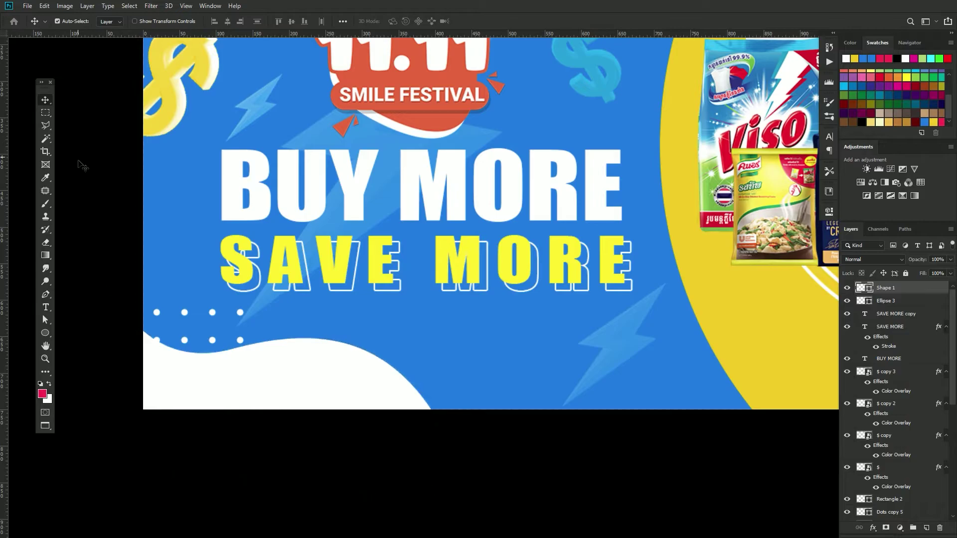
{"action": "left_click_drag", "start_coordinate": [718, 329], "coordinate": [724, 384]}
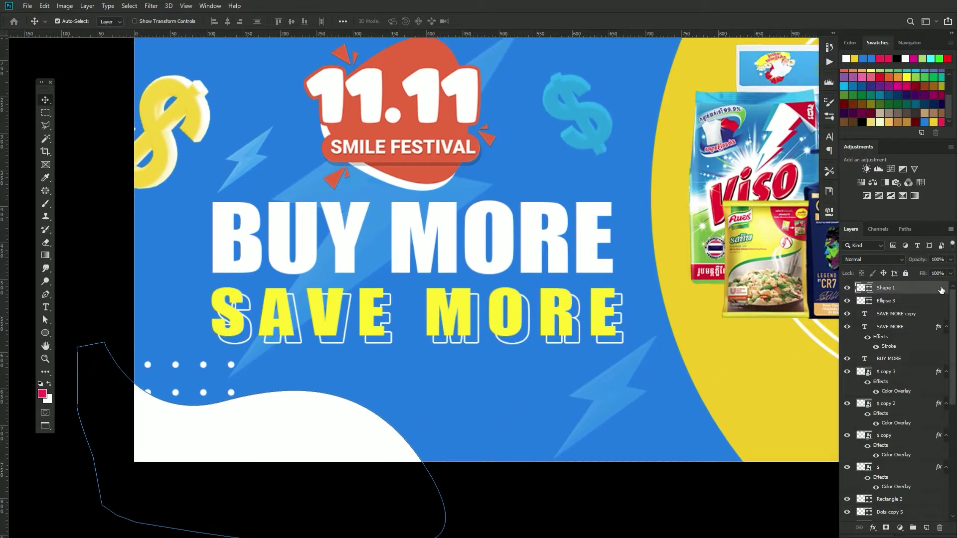
{"action": "left_click", "coordinate": [949, 260]}
{"action": "left_click_drag", "start_coordinate": [933, 272], "coordinate": [916, 269]}
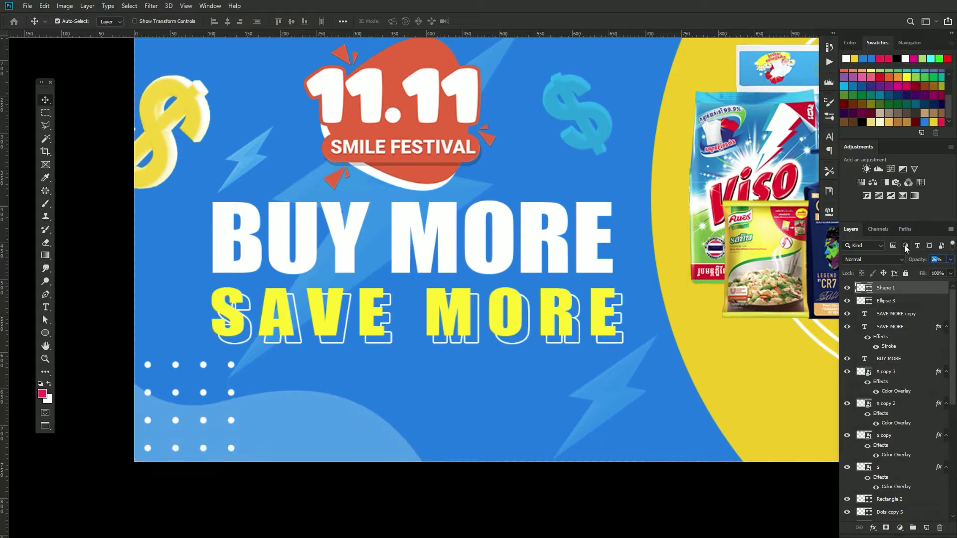
{"action": "type", "text": "30"}
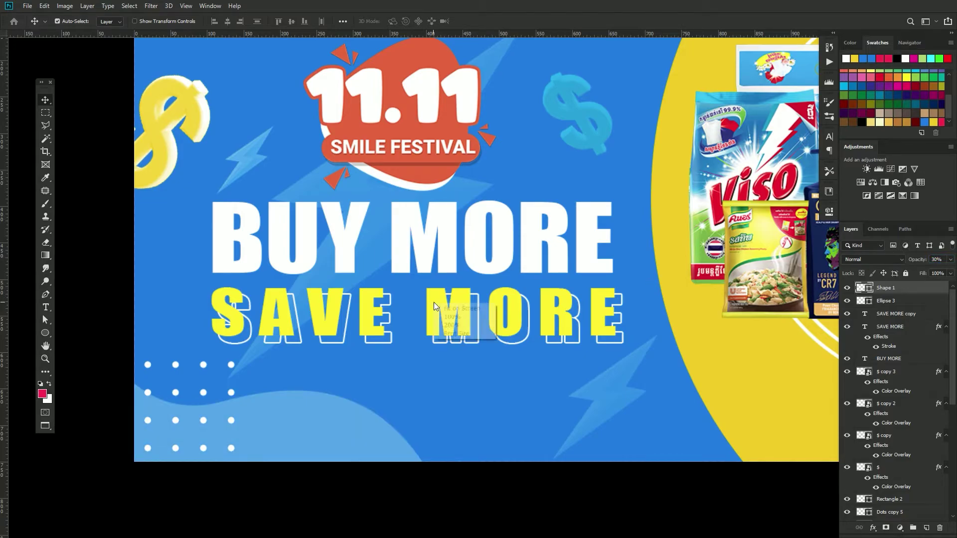
- Draw a Pen shape in the banner's top-right corner and fill it pink
{"action": "key", "text": "ctrl+0"}
{"action": "scroll", "coordinate": [424, 313], "scroll_direction": "down", "scroll_amount": 2}
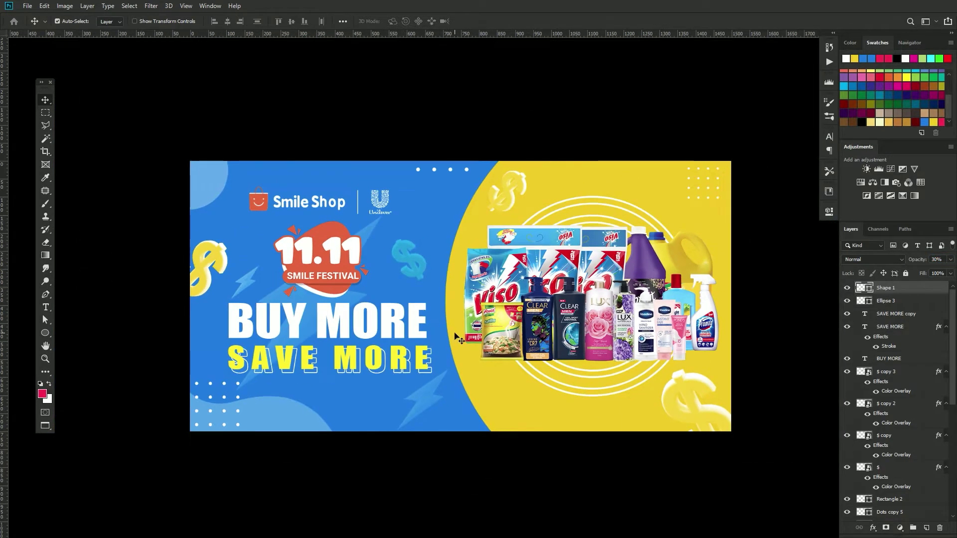
{"action": "scroll", "coordinate": [720, 182], "scroll_direction": "up", "scroll_amount": 2}
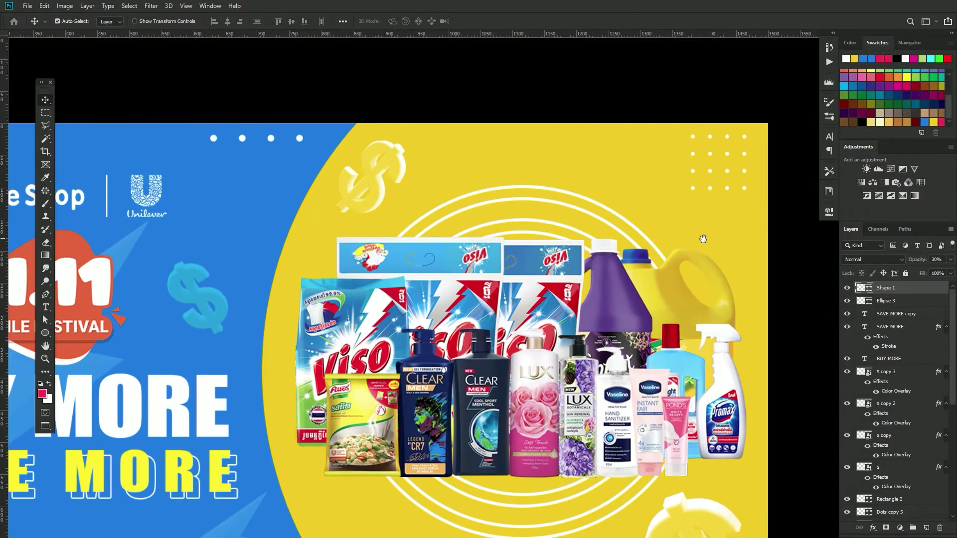
{"action": "scroll", "coordinate": [702, 239], "scroll_direction": "up", "scroll_amount": 2}
{"action": "scroll", "coordinate": [672, 235], "scroll_direction": "up", "scroll_amount": 1}
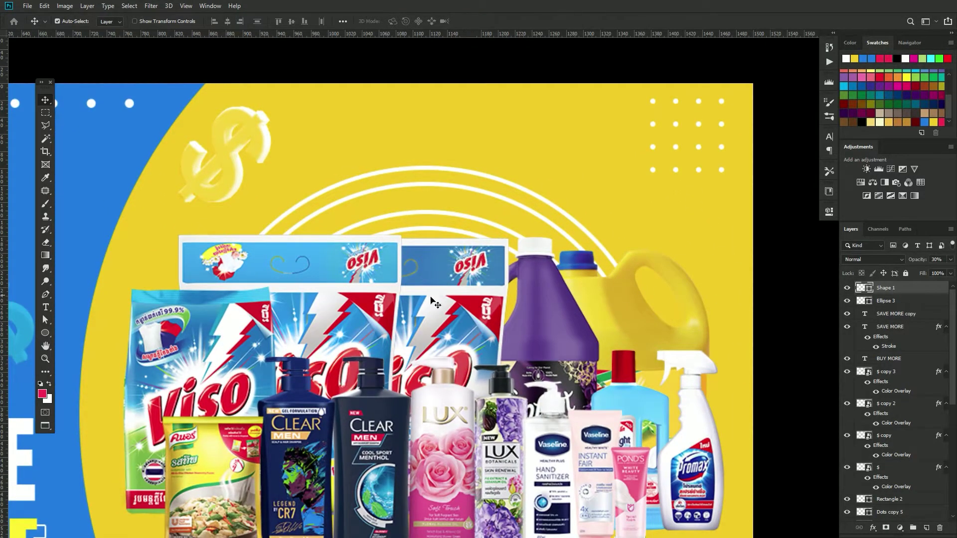
{"action": "key", "text": "p"}
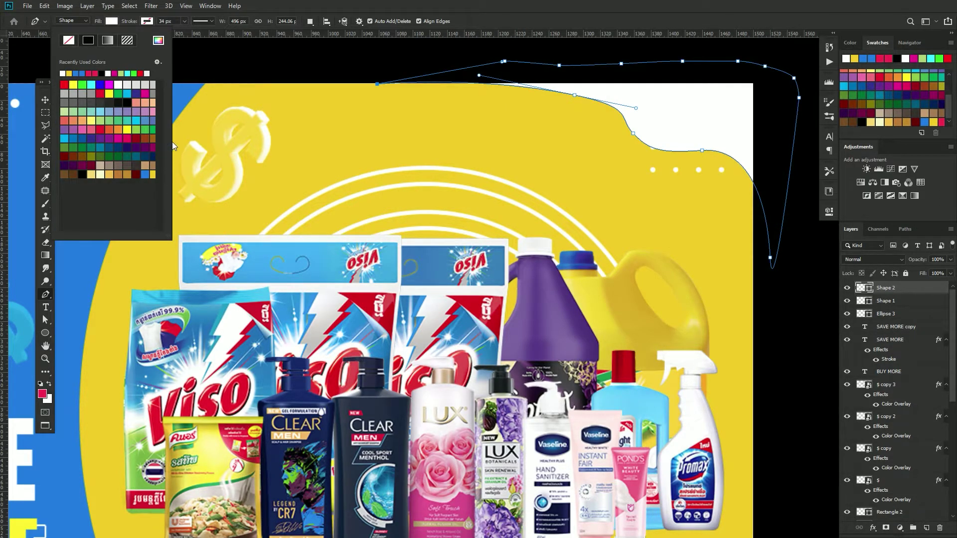
{"action": "scroll", "coordinate": [493, 299], "scroll_direction": "up", "scroll_amount": 2}
{"action": "left_click_drag", "start_coordinate": [171, 239], "coordinate": [231, 239]}
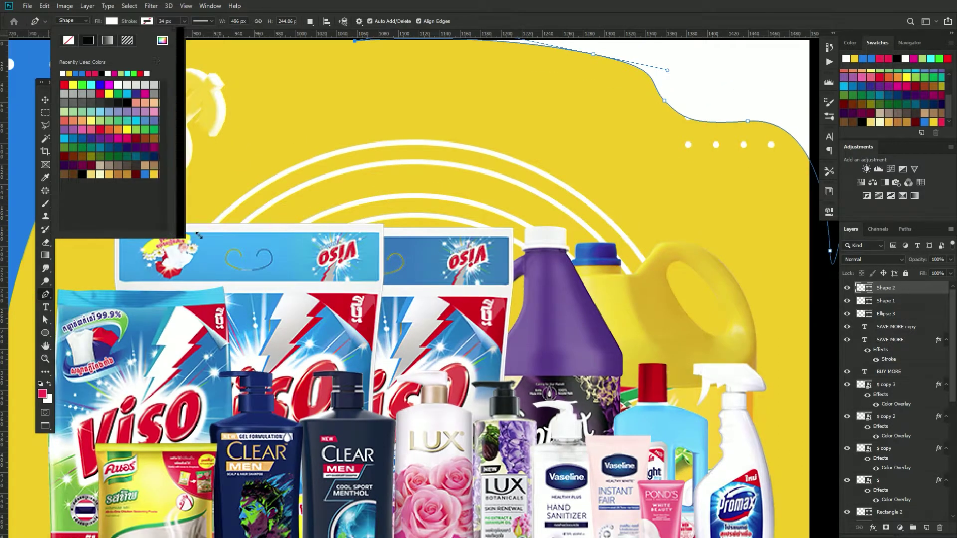
{"action": "left_click", "coordinate": [172, 147]}
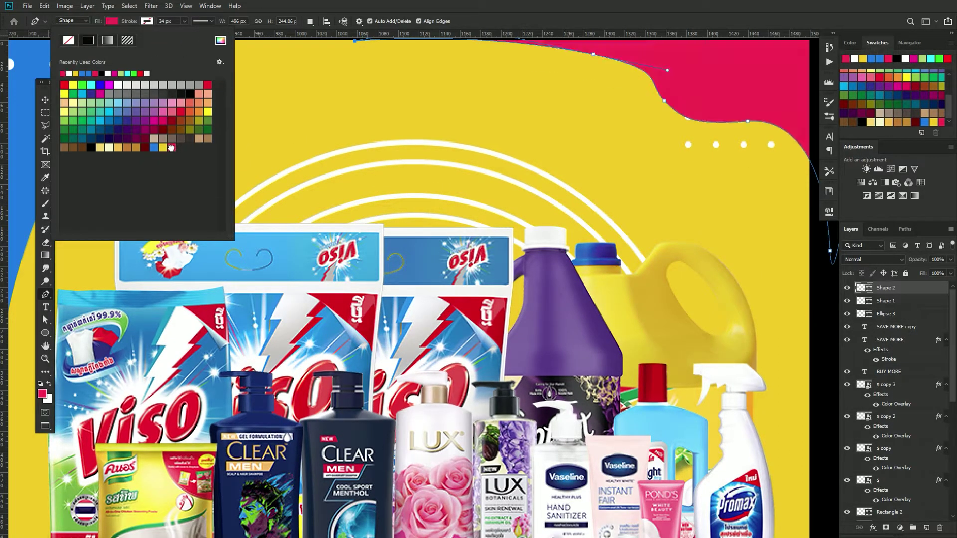
{"action": "left_click", "coordinate": [46, 100]}
- Rotate the pink corner shape about 9° and nudge it slightly right and down
{"action": "scroll", "coordinate": [465, 161], "scroll_direction": "down", "scroll_amount": 2}
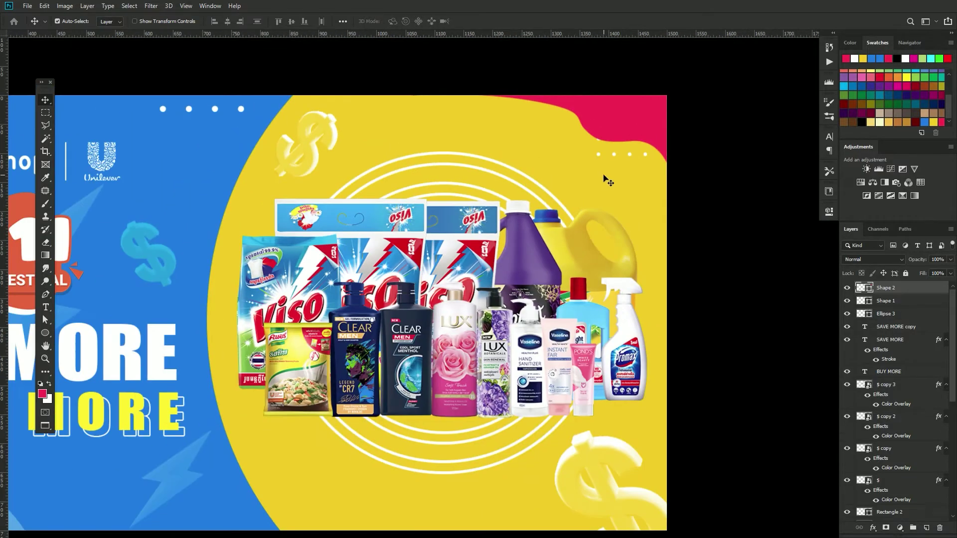
{"action": "scroll", "coordinate": [604, 179], "scroll_direction": "down", "scroll_amount": 2}
{"action": "key", "text": "ctrl+t"}
{"action": "left_click_drag", "start_coordinate": [694, 86], "coordinate": [704, 110]}
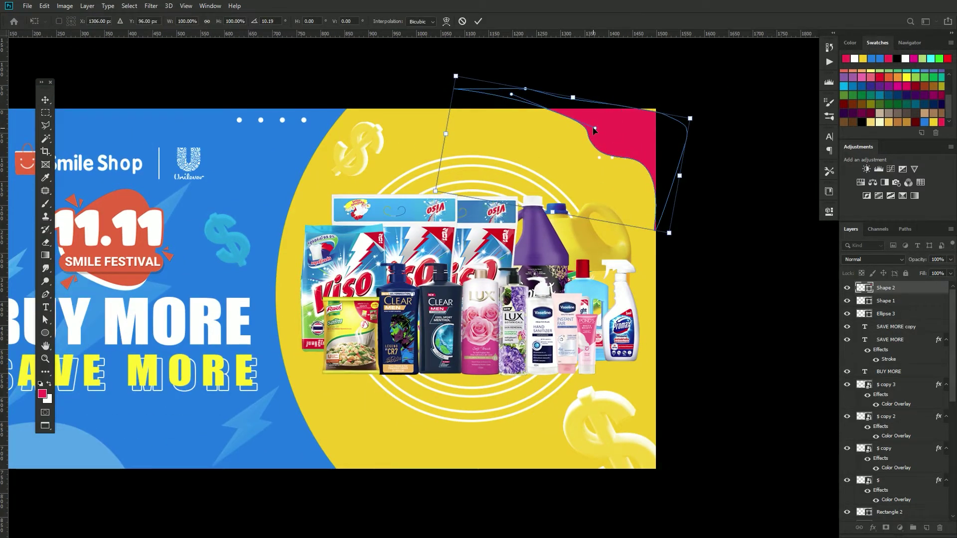
{"action": "scroll", "coordinate": [571, 116], "scroll_direction": "up", "scroll_amount": 1}
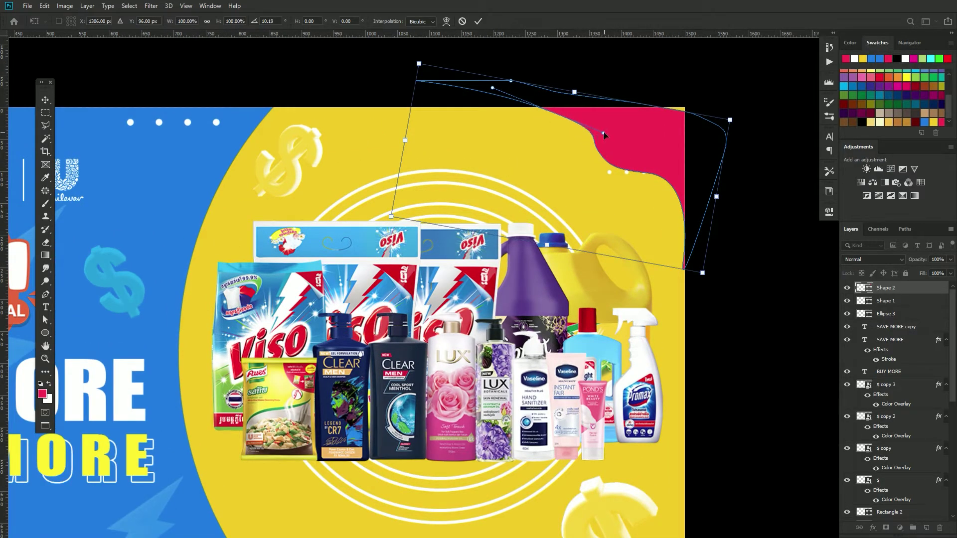
{"action": "left_click_drag", "start_coordinate": [603, 134], "coordinate": [606, 135]}
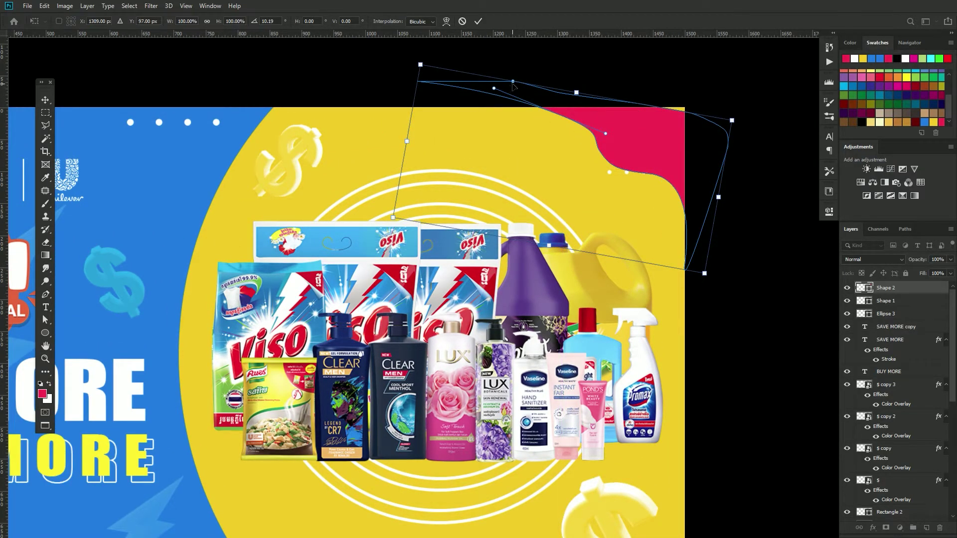
{"action": "key", "text": "Return"}
- Drag a top-edge anchor of the pink shape to reshape its curve
{"action": "left_click", "coordinate": [605, 133]}
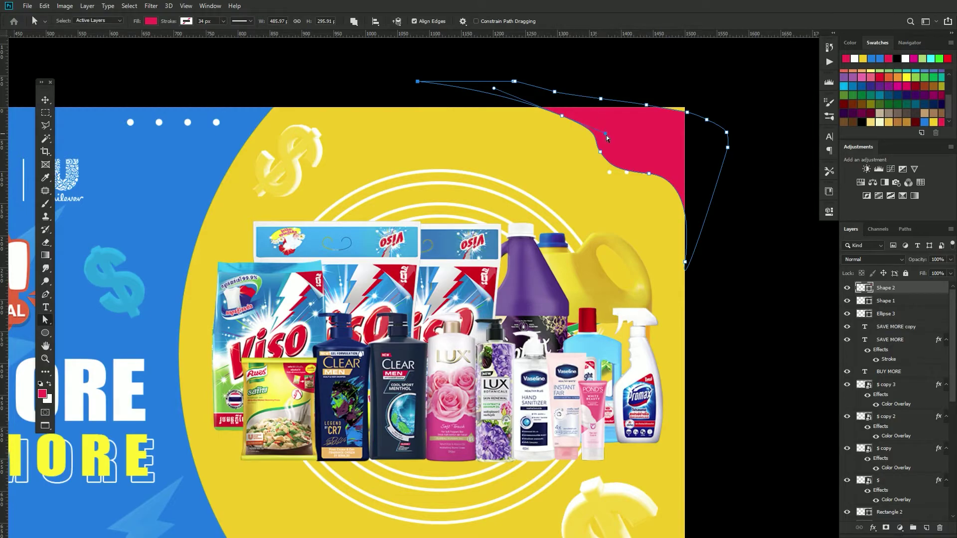
{"action": "left_click_drag", "start_coordinate": [594, 118], "coordinate": [617, 118]}
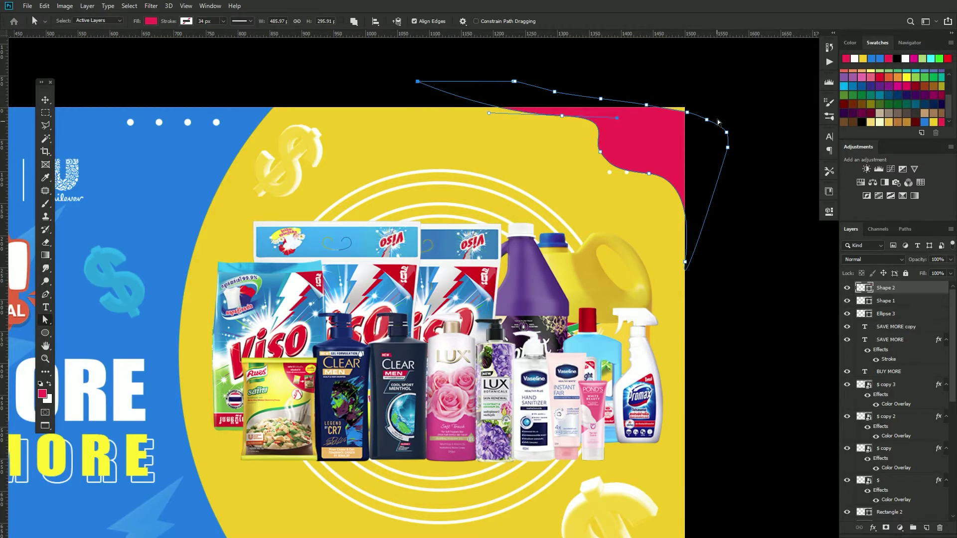
{"action": "key", "text": "v"}
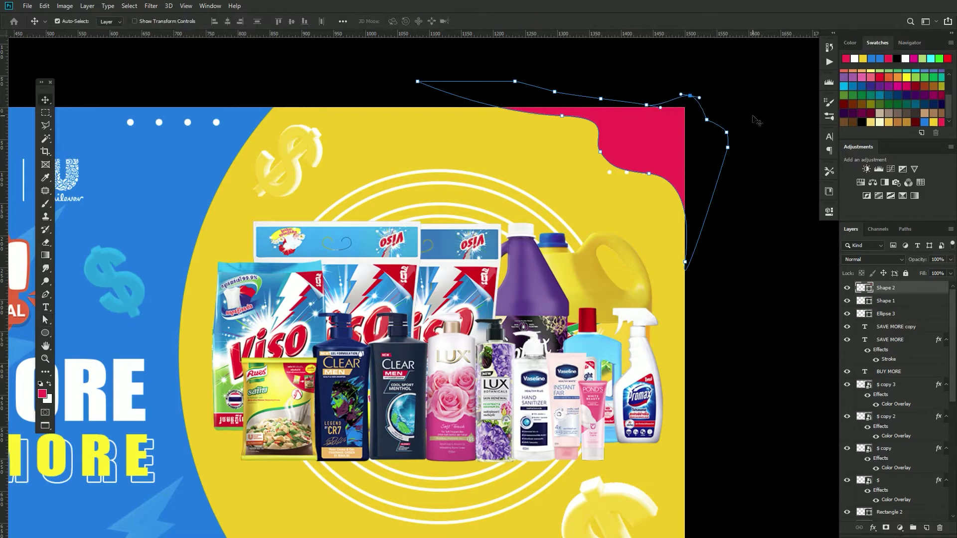
{"action": "left_click", "coordinate": [712, 148]}
- Select the pink corner shape's layer, then the Dots copy 5 layer
{"action": "scroll", "coordinate": [674, 169], "scroll_direction": "down", "scroll_amount": 1}
{"action": "scroll", "coordinate": [647, 168], "scroll_direction": "down", "scroll_amount": 1}
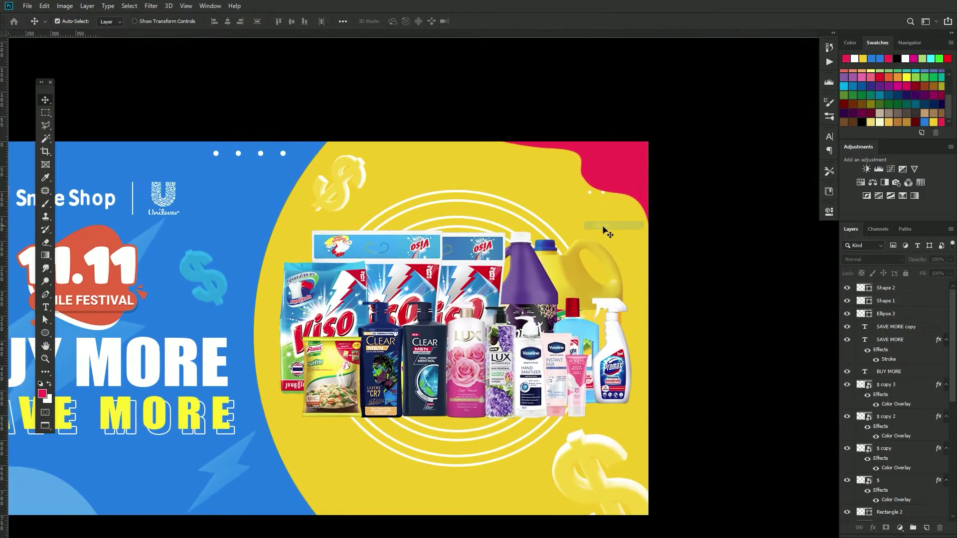
{"action": "left_click", "coordinate": [624, 171]}
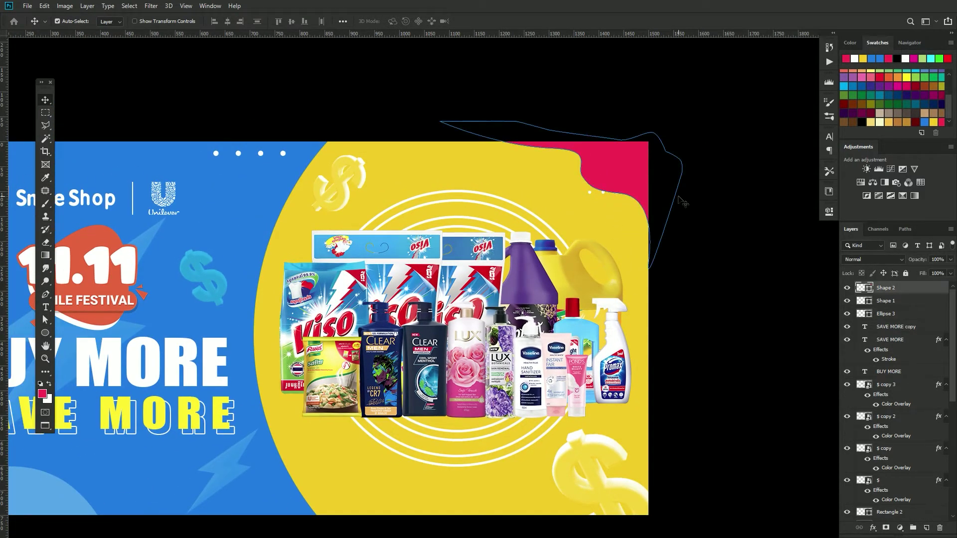
{"action": "left_click", "coordinate": [591, 195]}
- Bring the Dots copy 5 dot grid above the pink corner shape
{"action": "left_click", "coordinate": [847, 515]}
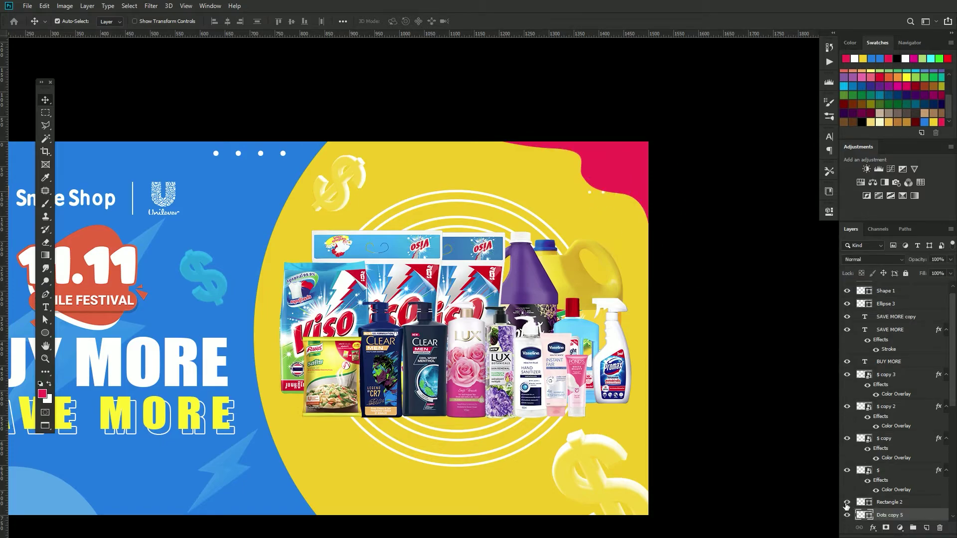
{"action": "key", "text": "ctrl+z"}
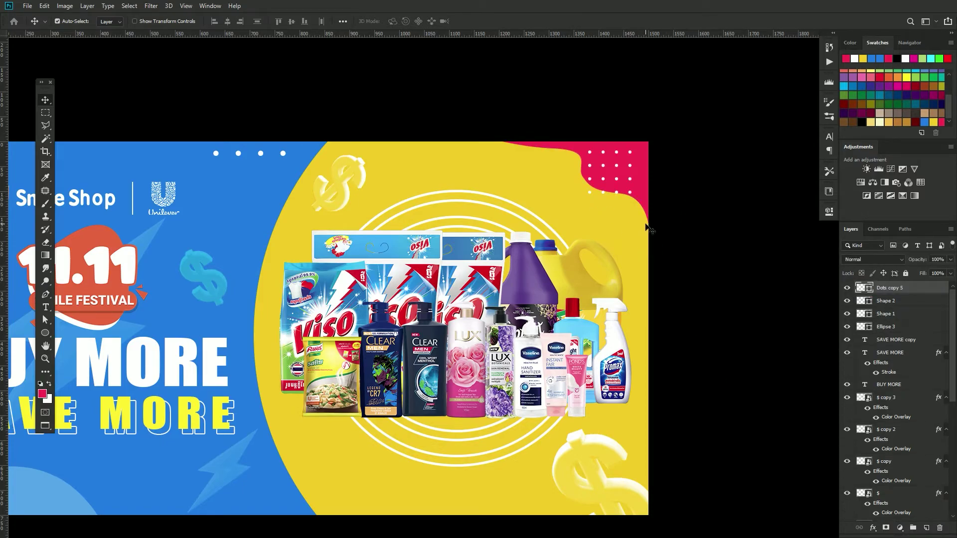
{"action": "scroll", "coordinate": [646, 228], "scroll_direction": "down", "scroll_amount": 2}
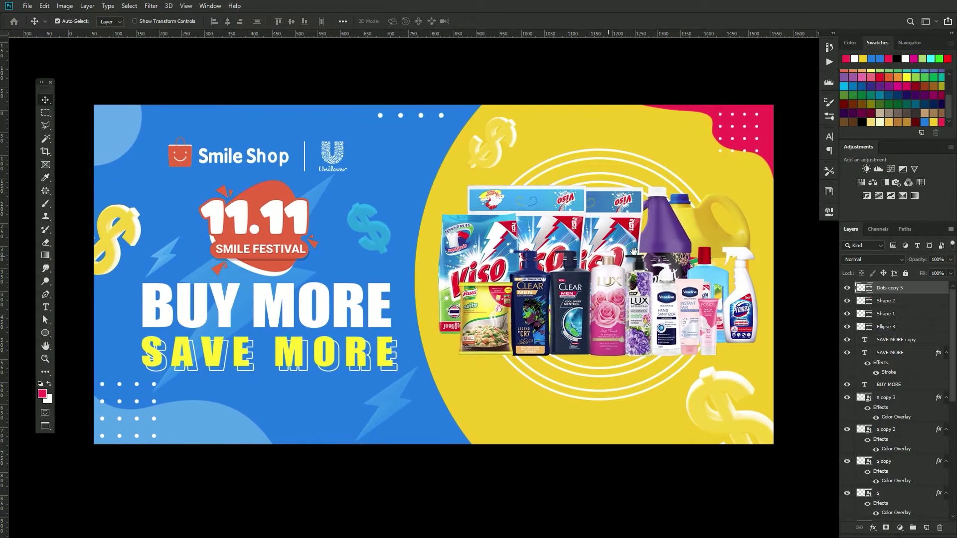
{"action": "left_click_drag", "start_coordinate": [634, 251], "coordinate": [641, 258]}
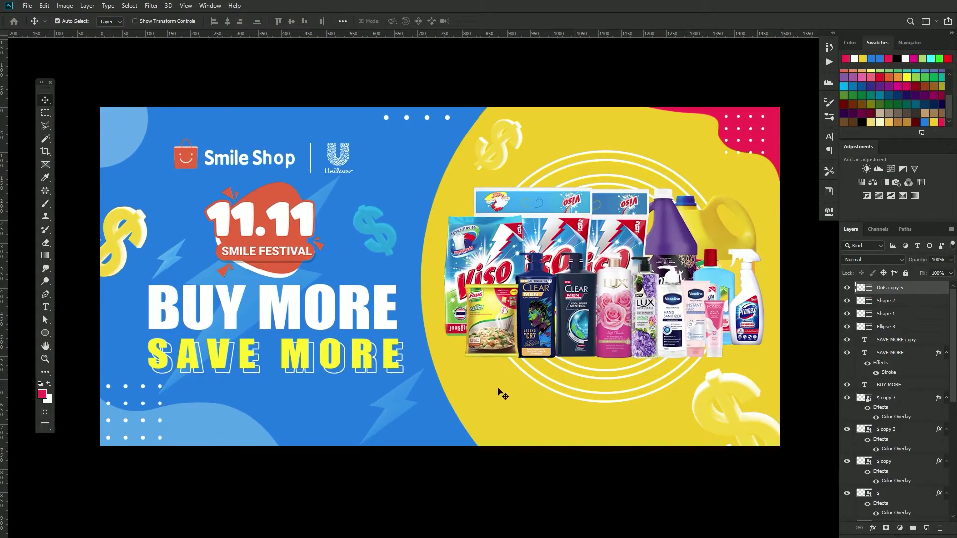
- Set new Pen shapes to no fill with a white 6 px stroke
{"action": "key", "text": "p"}
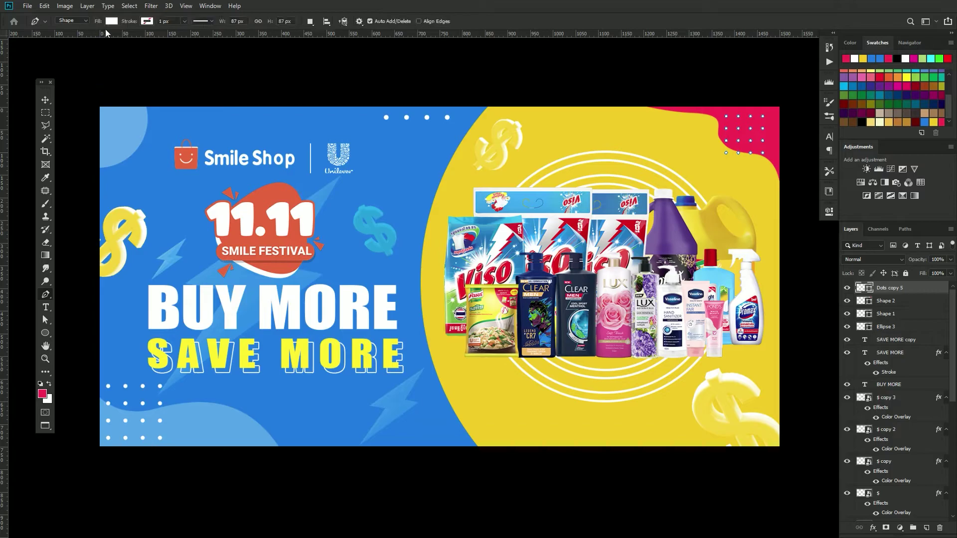
{"action": "left_click", "coordinate": [111, 22]}
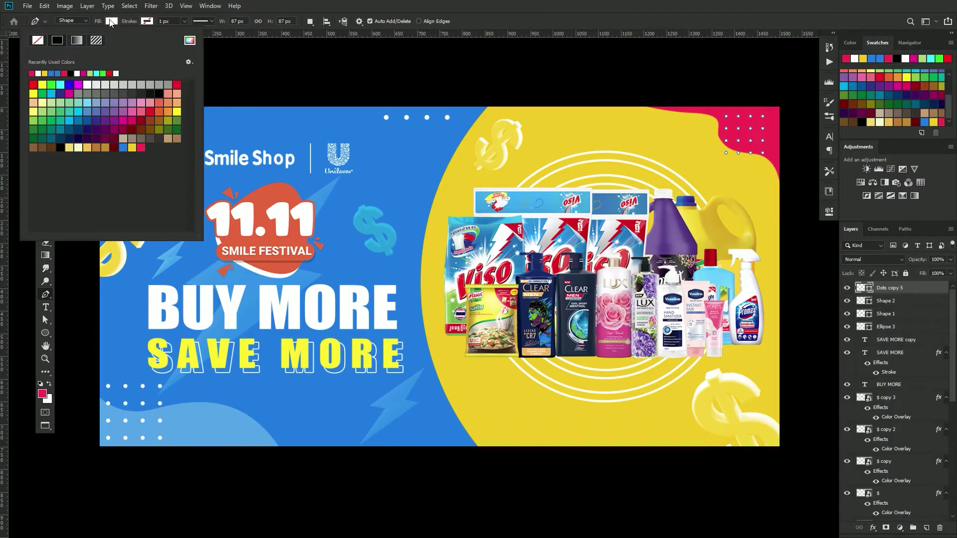
{"action": "left_click", "coordinate": [147, 21]}
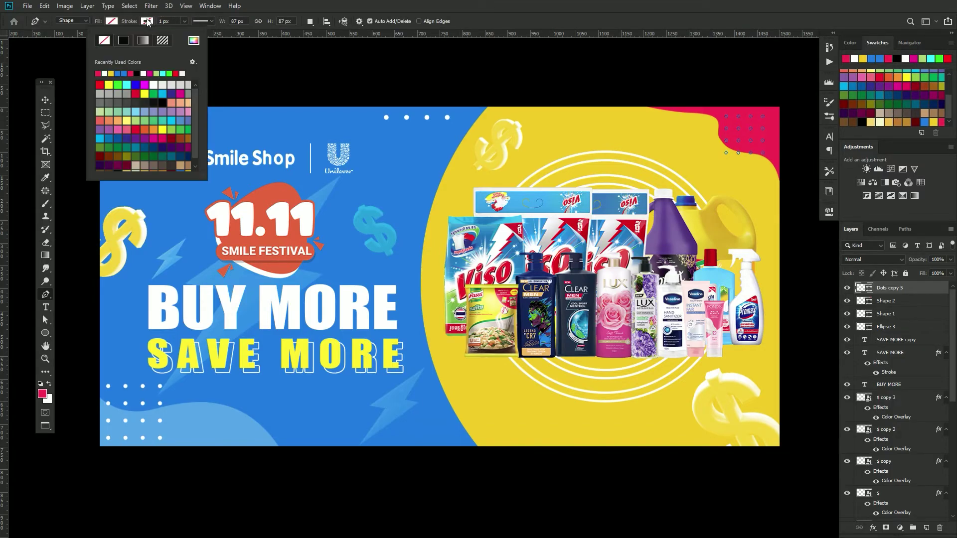
{"action": "left_click", "coordinate": [98, 73]}
{"action": "left_click", "coordinate": [187, 21]}
{"action": "key", "text": "Return"}
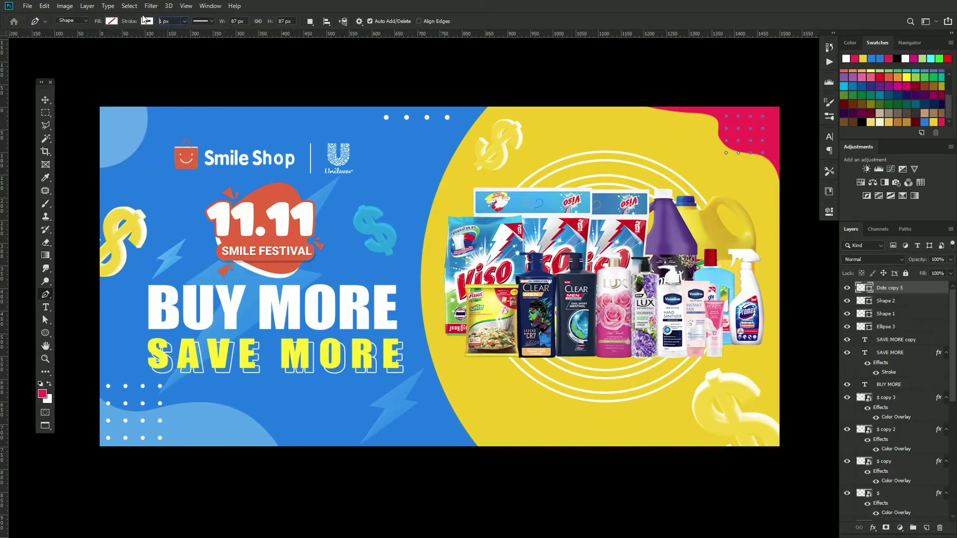
{"action": "type", "text": "6"}
- Start a white curved line at the left edge, bending through the lower-left dot grid
{"action": "scroll", "coordinate": [264, 412], "scroll_direction": "up", "scroll_amount": 3}
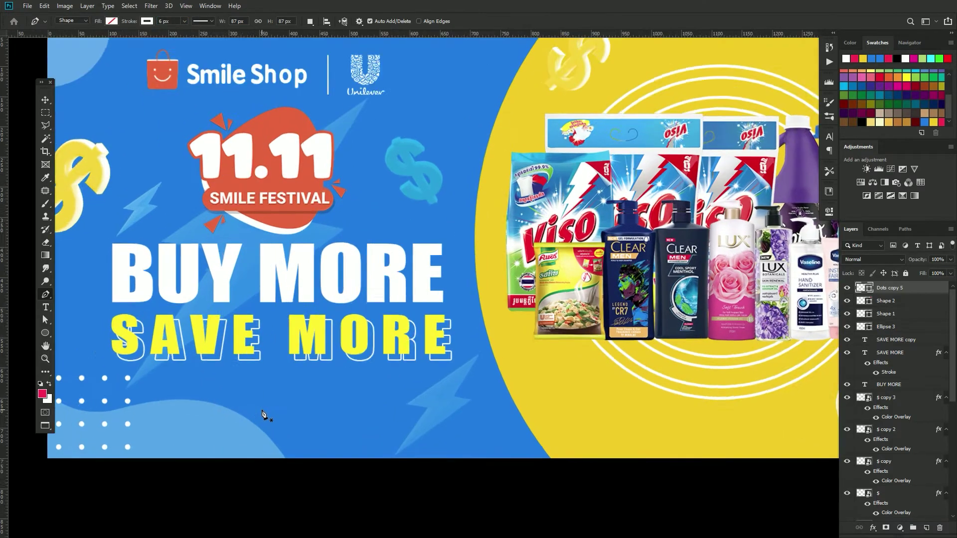
{"action": "scroll", "coordinate": [404, 328], "scroll_direction": "up", "scroll_amount": 2}
{"action": "scroll", "coordinate": [331, 335], "scroll_direction": "up", "scroll_amount": 1}
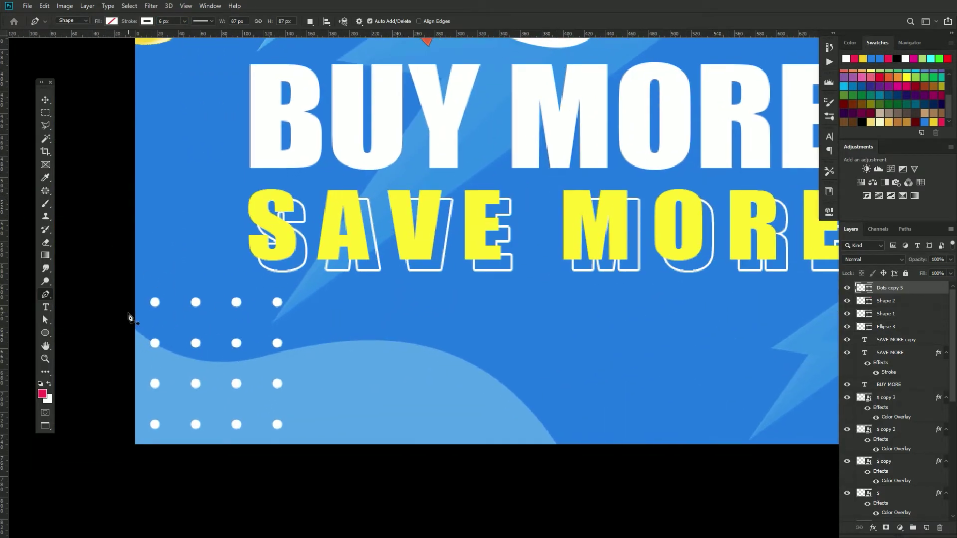
{"action": "scroll", "coordinate": [210, 319], "scroll_direction": "up", "scroll_amount": 2}
{"action": "left_click_drag", "start_coordinate": [210, 320], "coordinate": [177, 313]}
{"action": "left_click", "coordinate": [102, 267]}
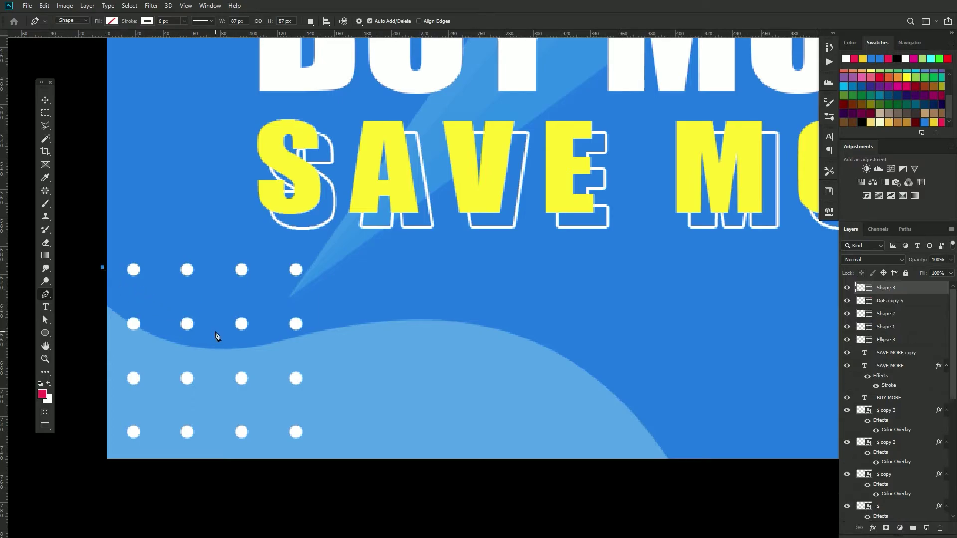
{"action": "left_click_drag", "start_coordinate": [242, 320], "coordinate": [310, 301]}
{"action": "key", "text": "ctrl+z"}
- Continue the white line across the dots and along the light-blue wave to the bottom edge
{"action": "left_click_drag", "start_coordinate": [434, 282], "coordinate": [434, 279]}
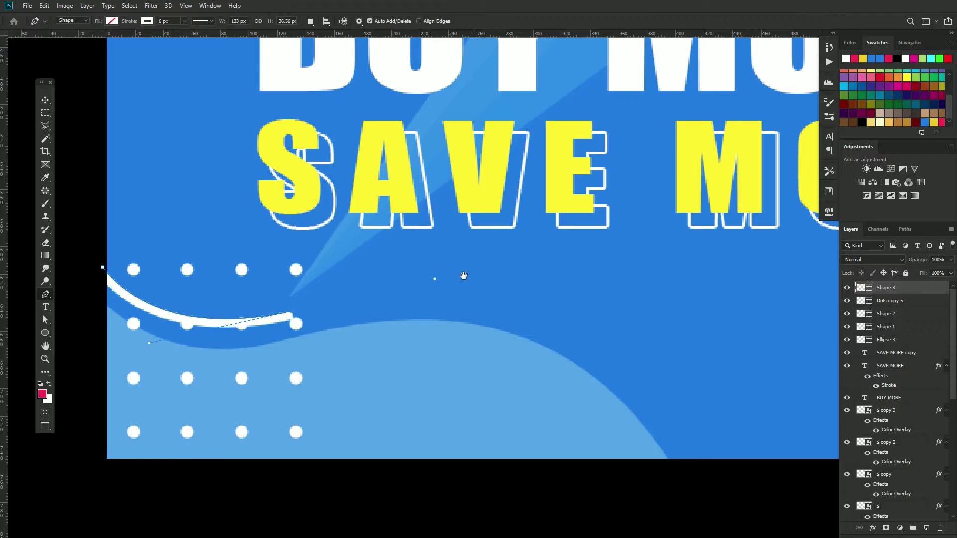
{"action": "left_click_drag", "start_coordinate": [607, 383], "coordinate": [566, 341]}
{"action": "left_click_drag", "start_coordinate": [650, 423], "coordinate": [726, 529]}
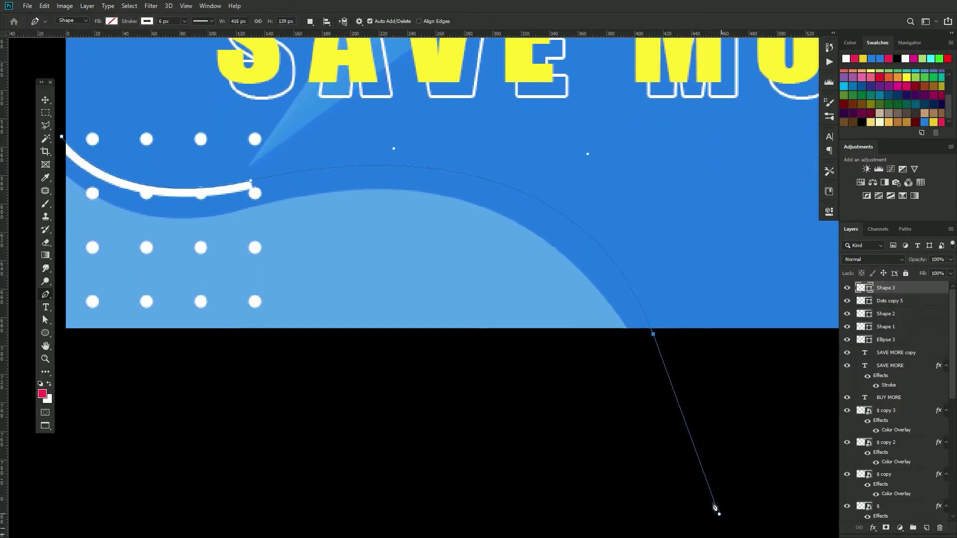
{"action": "left_click_drag", "start_coordinate": [726, 528], "coordinate": [718, 513]}
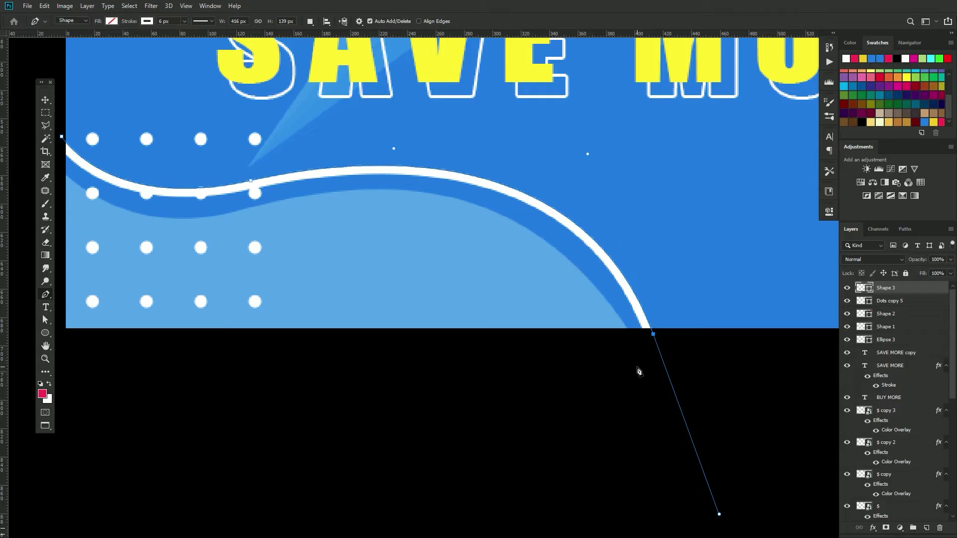
{"action": "scroll", "coordinate": [605, 342], "scroll_direction": "down", "scroll_amount": 3}
{"action": "scroll", "coordinate": [499, 359], "scroll_direction": "down", "scroll_amount": 3}
{"action": "scroll", "coordinate": [448, 367], "scroll_direction": "down", "scroll_amount": 3}
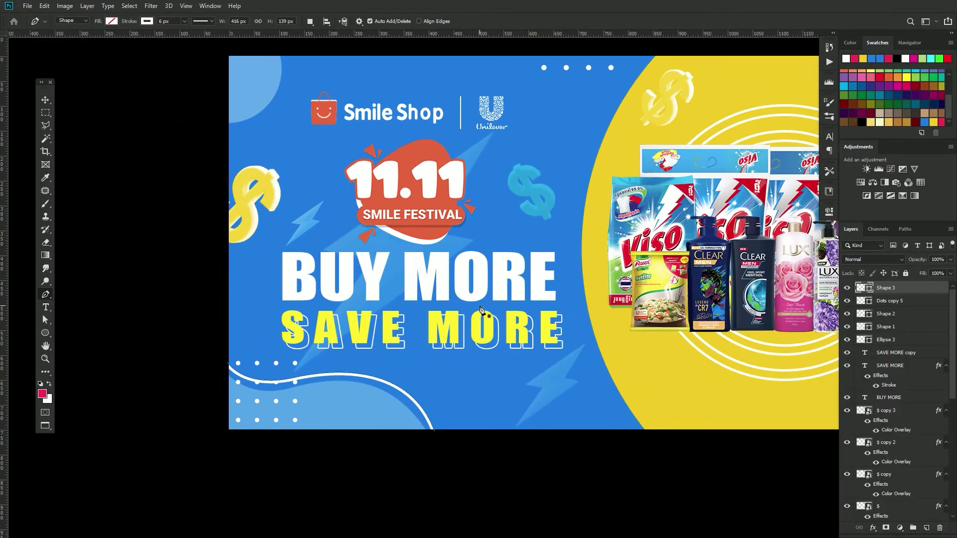
{"action": "scroll", "coordinate": [690, 114], "scroll_direction": "up", "scroll_amount": 2}
- Trace a white curved line along the pink corner's top edge and around its bulge
{"action": "scroll", "coordinate": [690, 115], "scroll_direction": "up", "scroll_amount": 2}
{"action": "scroll", "coordinate": [690, 115], "scroll_direction": "up", "scroll_amount": 3}
{"action": "scroll", "coordinate": [648, 150], "scroll_direction": "up", "scroll_amount": 1}
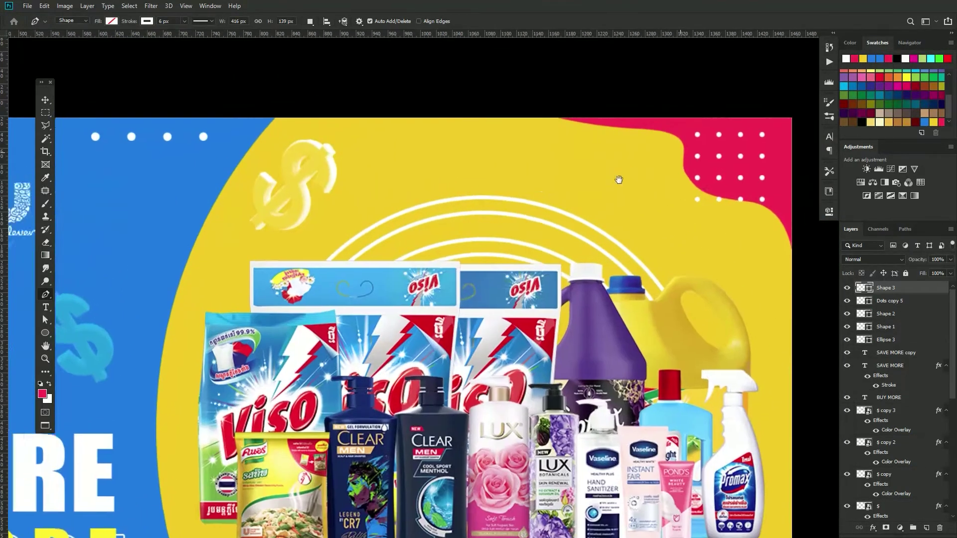
{"action": "scroll", "coordinate": [573, 160], "scroll_direction": "up", "scroll_amount": 2}
{"action": "scroll", "coordinate": [493, 140], "scroll_direction": "up", "scroll_amount": 2}
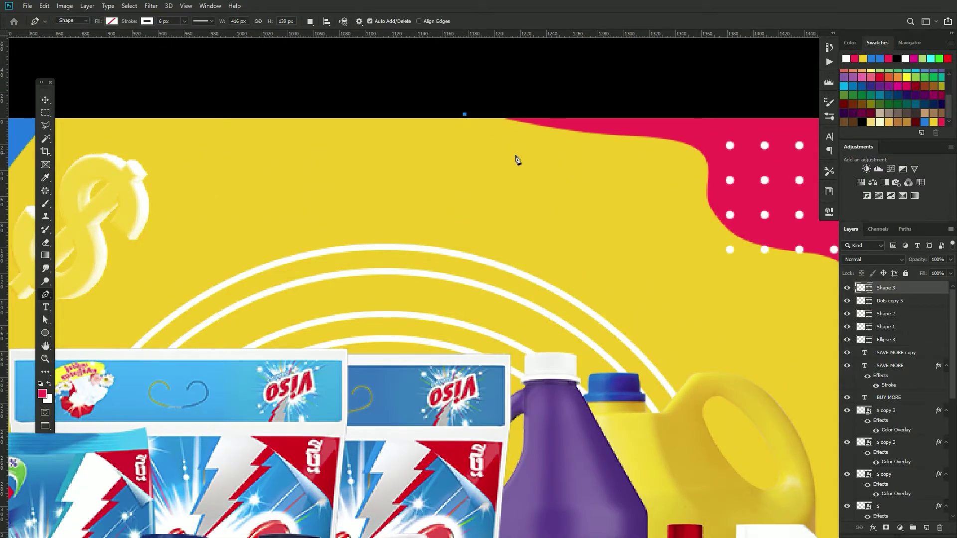
{"action": "left_click_drag", "start_coordinate": [608, 150], "coordinate": [662, 151]}
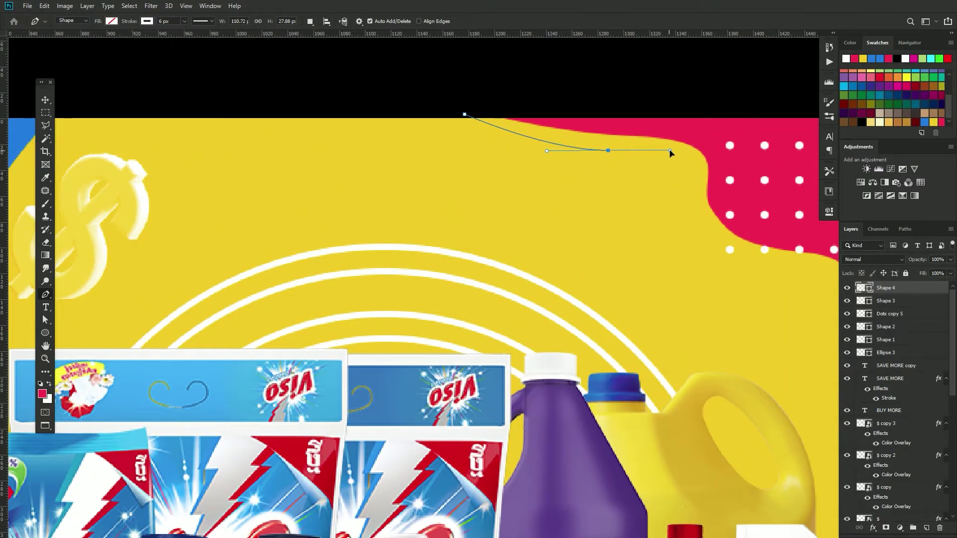
{"action": "left_click_drag", "start_coordinate": [695, 188], "coordinate": [695, 219]}
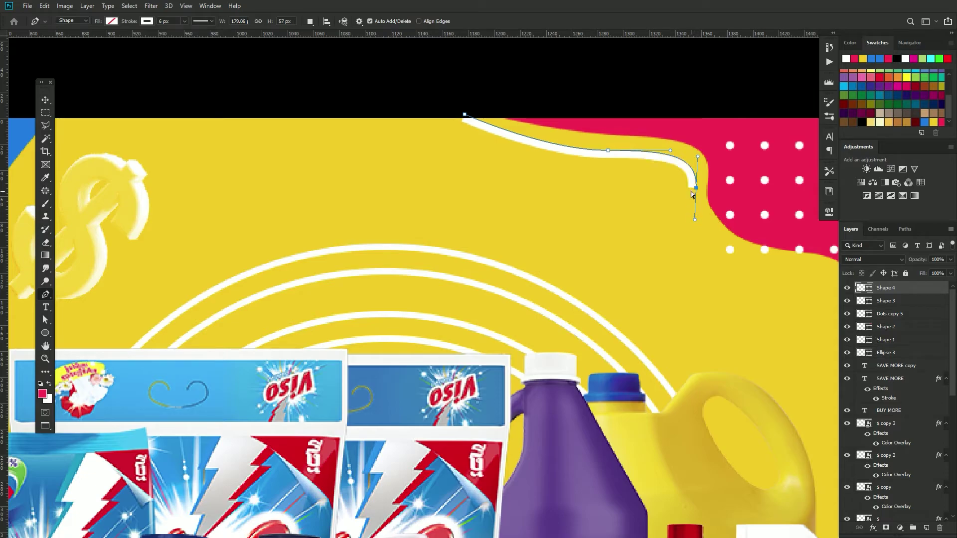
{"action": "mouse_move", "coordinate": [723, 243]}
{"action": "left_mouse_down"}
{"action": "mouse_move", "coordinate": [619, 222]}
{"action": "mouse_move", "coordinate": [703, 244]}
{"action": "left_mouse_up"}
{"action": "left_click_drag", "start_coordinate": [741, 285], "coordinate": [720, 235]}
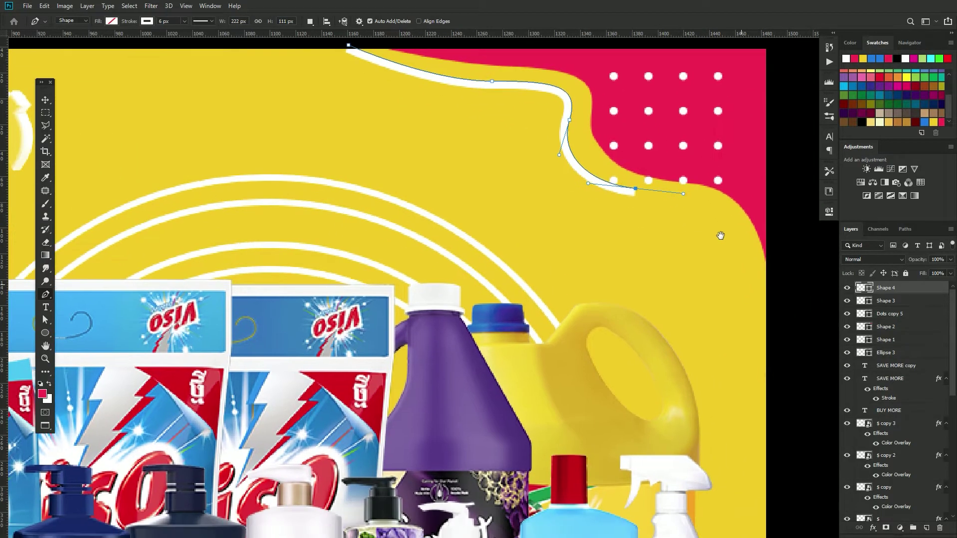
{"action": "left_click_drag", "start_coordinate": [767, 306], "coordinate": [783, 405]}
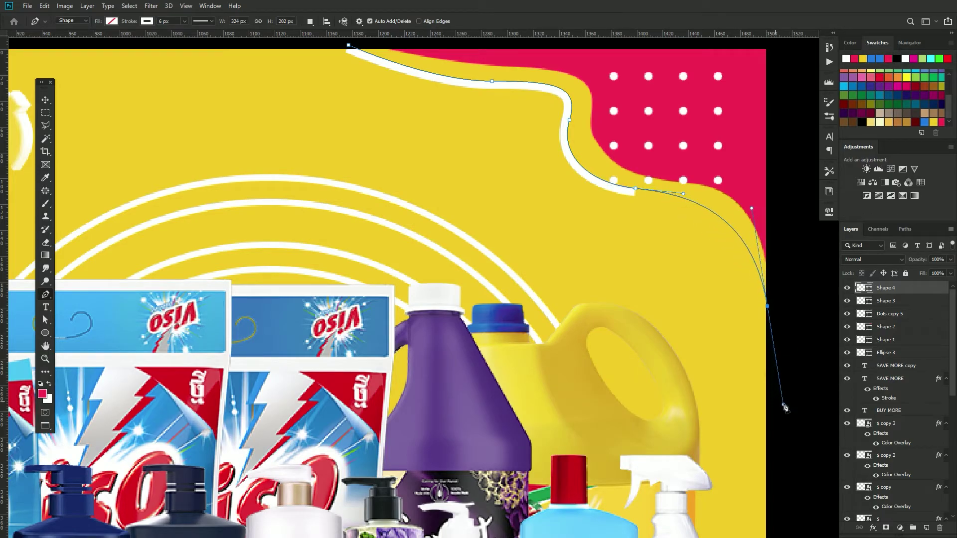
- End the line down the banner's right edge, redoing misplaced end points
{"action": "key", "text": "ctrl+z"}
{"action": "left_click_drag", "start_coordinate": [768, 347], "coordinate": [751, 464]}
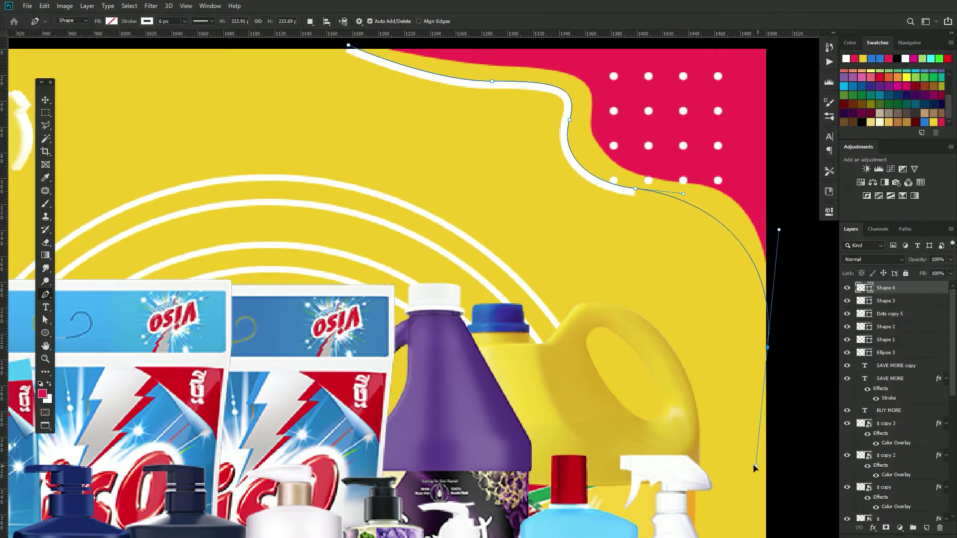
{"action": "key", "text": "ctrl+z"}
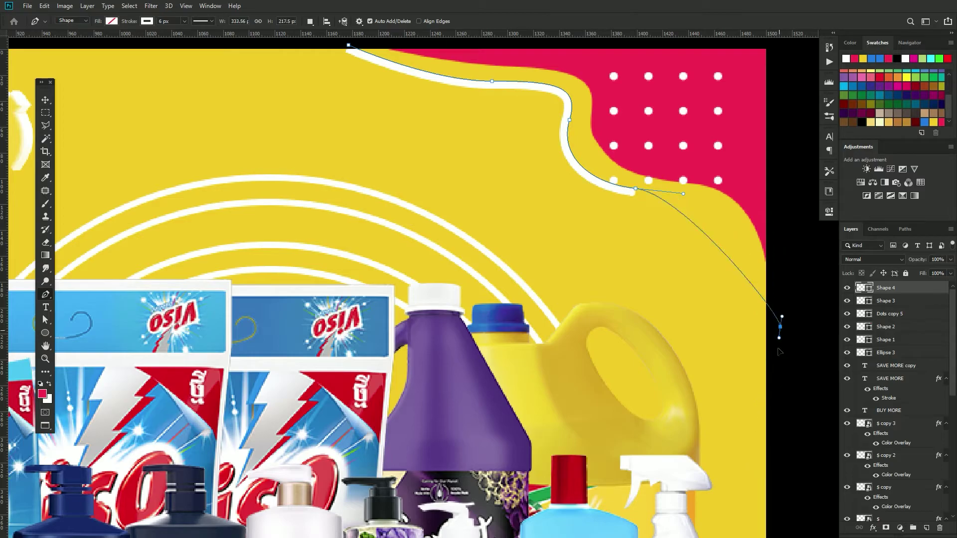
{"action": "left_click_drag", "start_coordinate": [780, 327], "coordinate": [786, 423]}
{"action": "key", "text": "ctrl+z"}
{"action": "left_click_drag", "start_coordinate": [725, 225], "coordinate": [734, 243]}
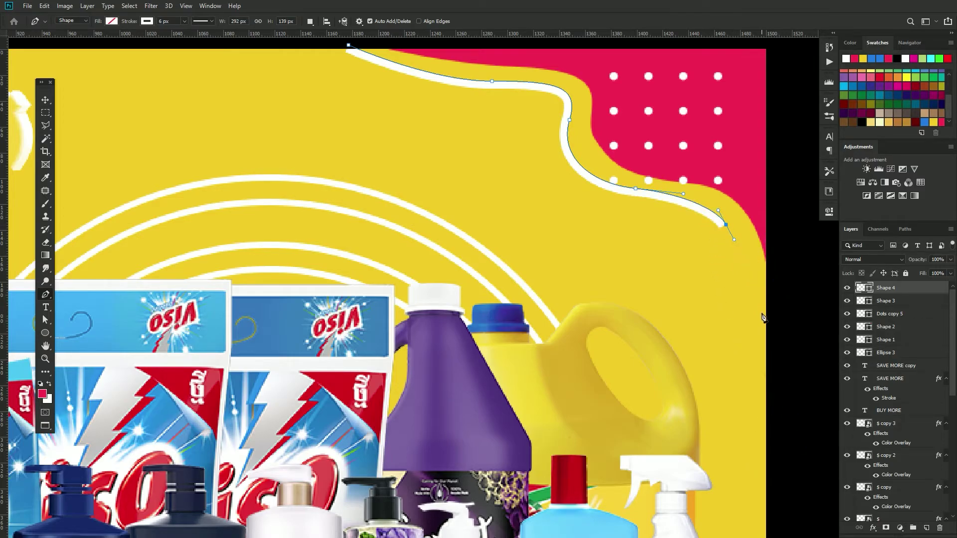
{"action": "left_click_drag", "start_coordinate": [773, 348], "coordinate": [781, 409]}
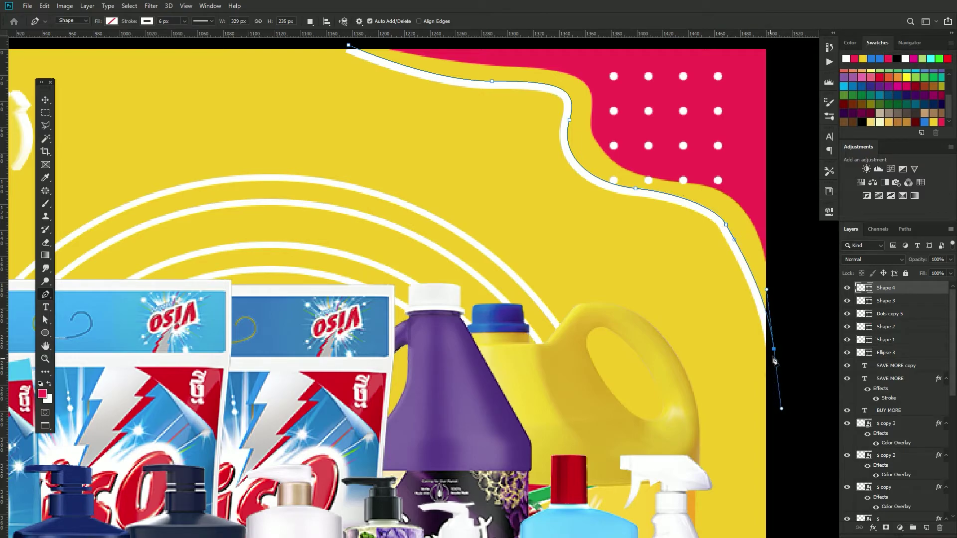
{"action": "key", "text": "ctrl+z"}
{"action": "left_click_drag", "start_coordinate": [774, 312], "coordinate": [784, 355]}
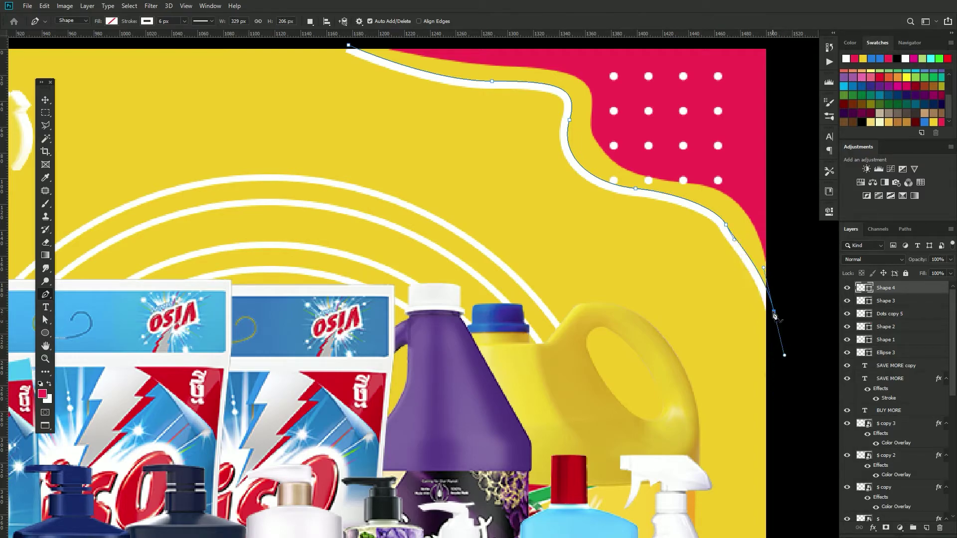
{"action": "key", "text": "v"}
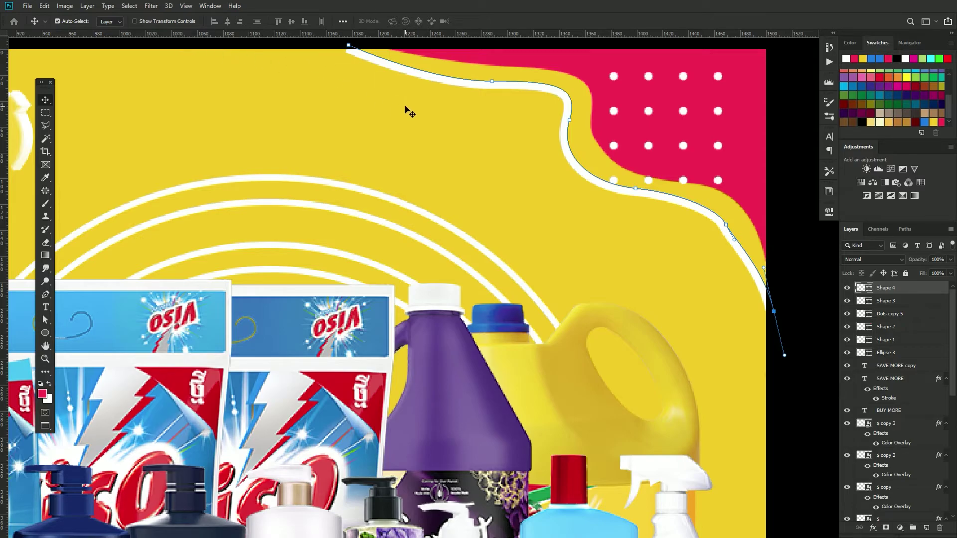
- Thin the curved line's stroke to 1.47 px
{"action": "key", "text": "p"}
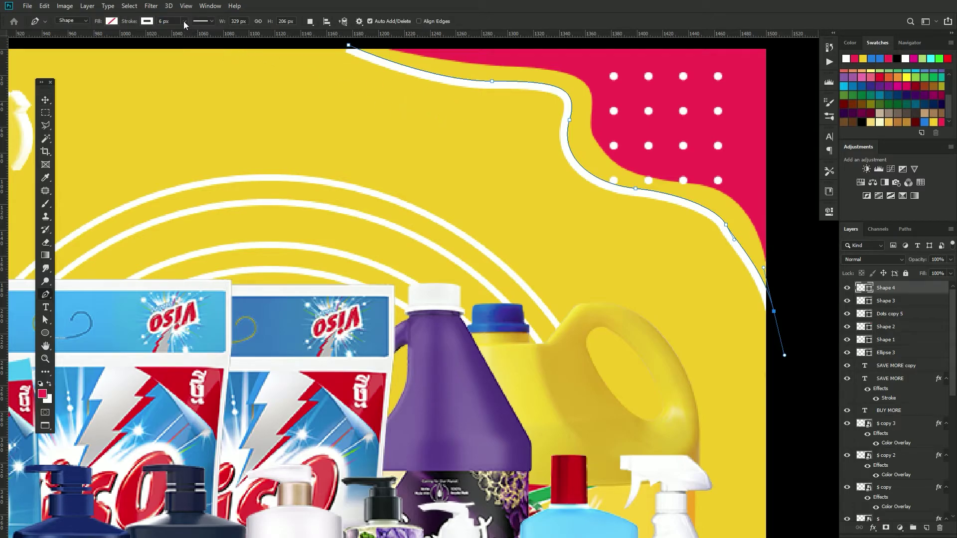
{"action": "left_click", "coordinate": [184, 21]}
{"action": "left_click_drag", "start_coordinate": [184, 33], "coordinate": [183, 34]}
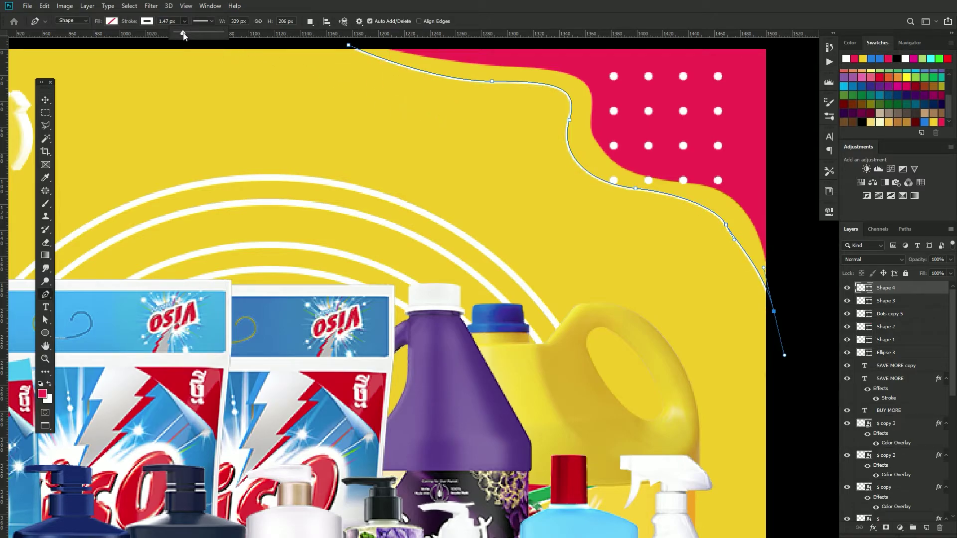
{"action": "left_click", "coordinate": [168, 21]}
{"action": "key", "text": "Return"}
{"action": "key", "text": "Return"}
- View the banner at 100% and slightly tilt the bottom-right dollar sign
{"action": "key", "text": "v"}
{"action": "right_click", "coordinate": [518, 215]}
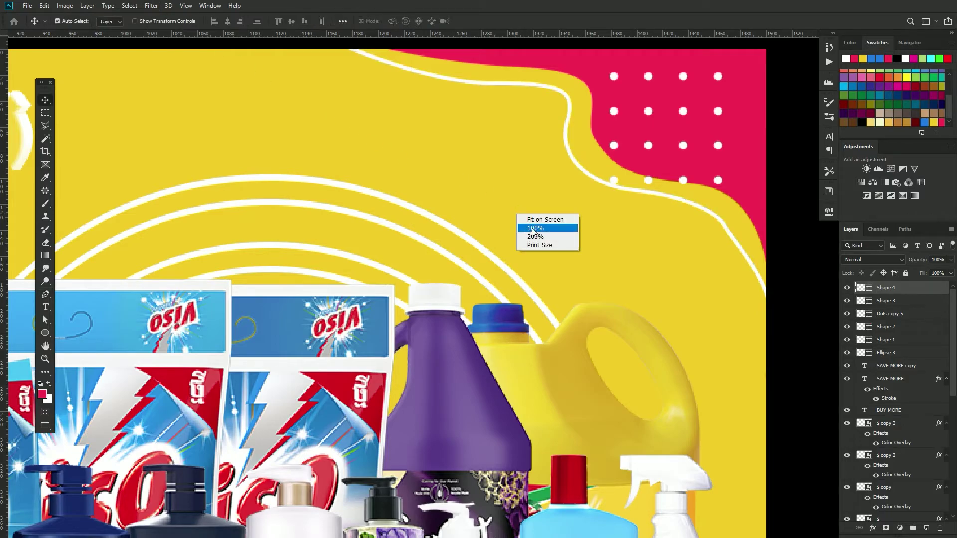
{"action": "left_click", "coordinate": [536, 228]}
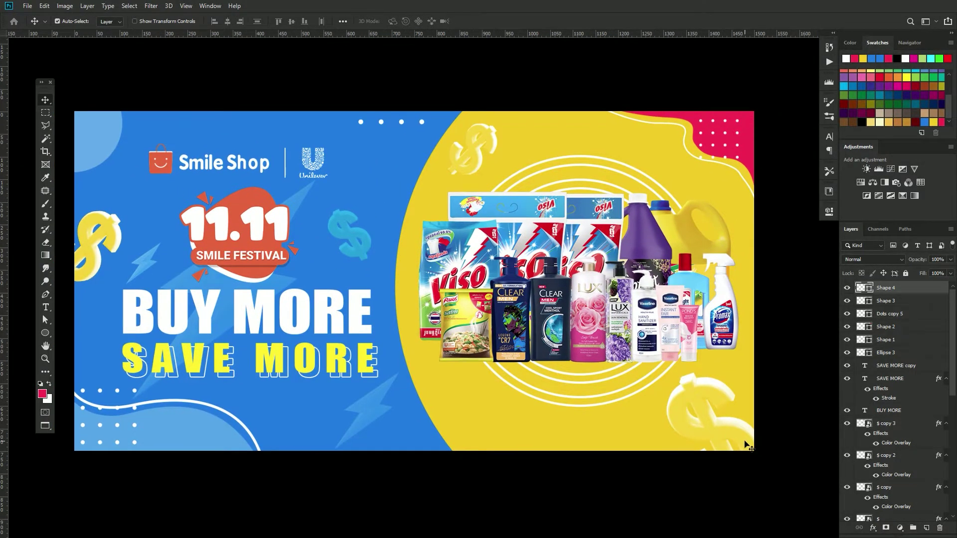
{"action": "left_click_drag", "start_coordinate": [748, 446], "coordinate": [758, 421]}
{"action": "key", "text": "ctrl+t"}
{"action": "left_click_drag", "start_coordinate": [763, 350], "coordinate": [758, 345]}
{"action": "key", "text": "Return"}
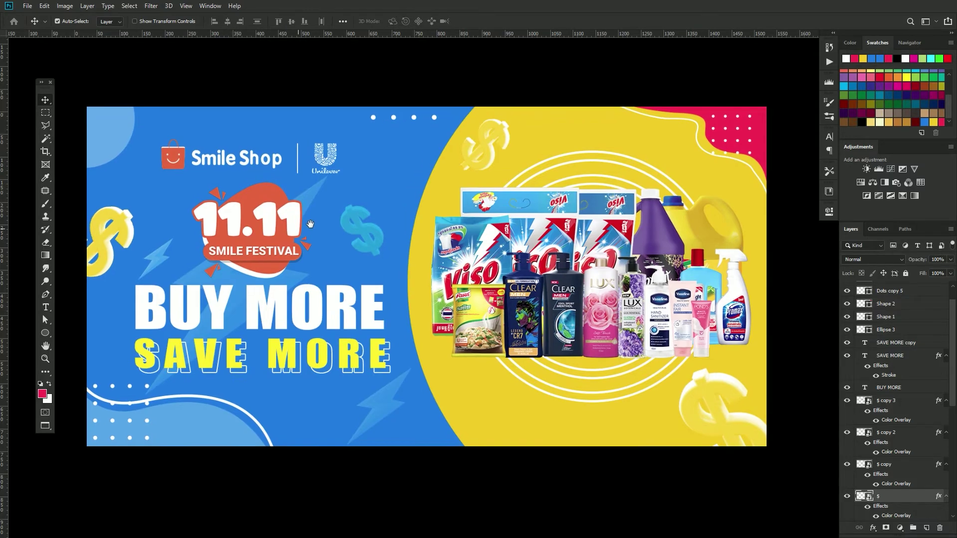
- Add clipped Levels adjustment layers to several product images, Levels 3 with white input 225
{"action": "left_click_drag", "start_coordinate": [394, 306], "coordinate": [409, 301]}
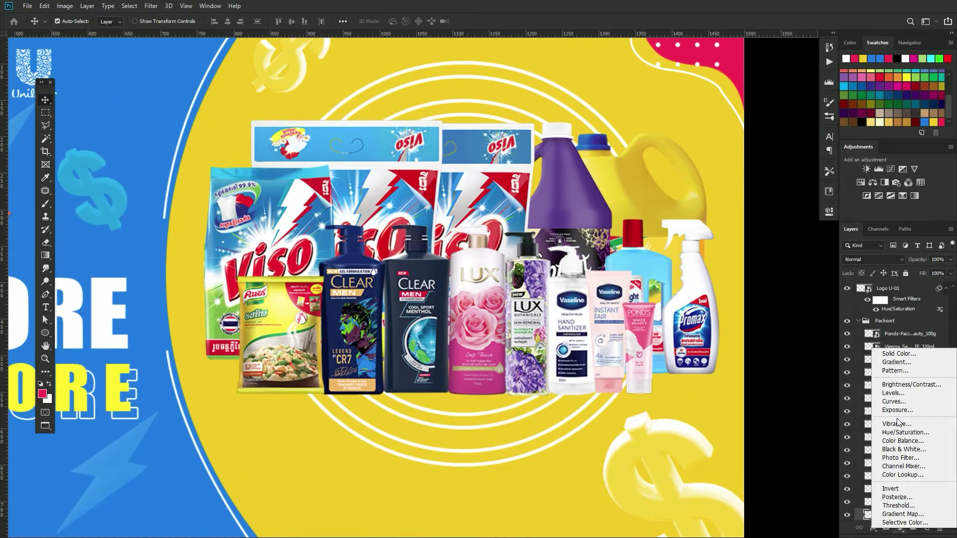
{"action": "left_click", "coordinate": [892, 394]}
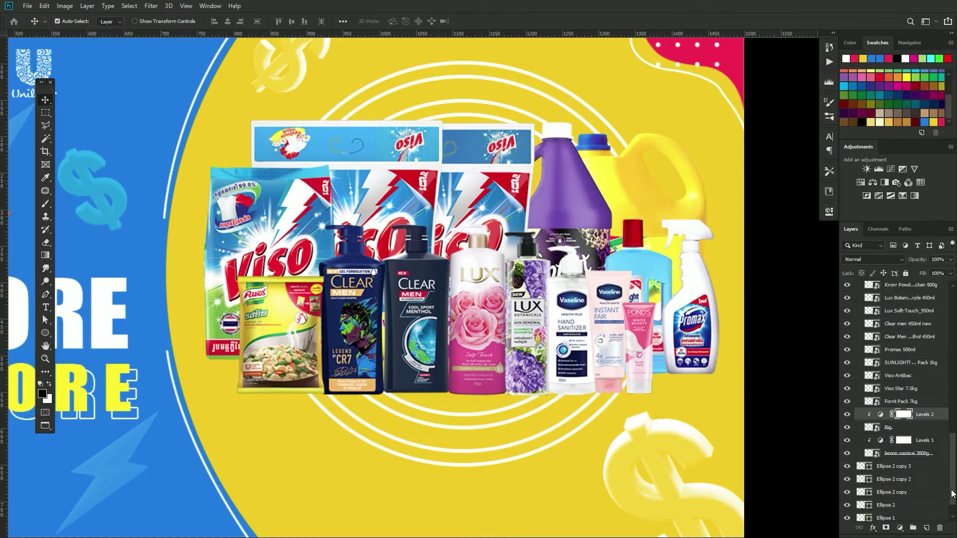
{"action": "left_click", "coordinate": [891, 393]}
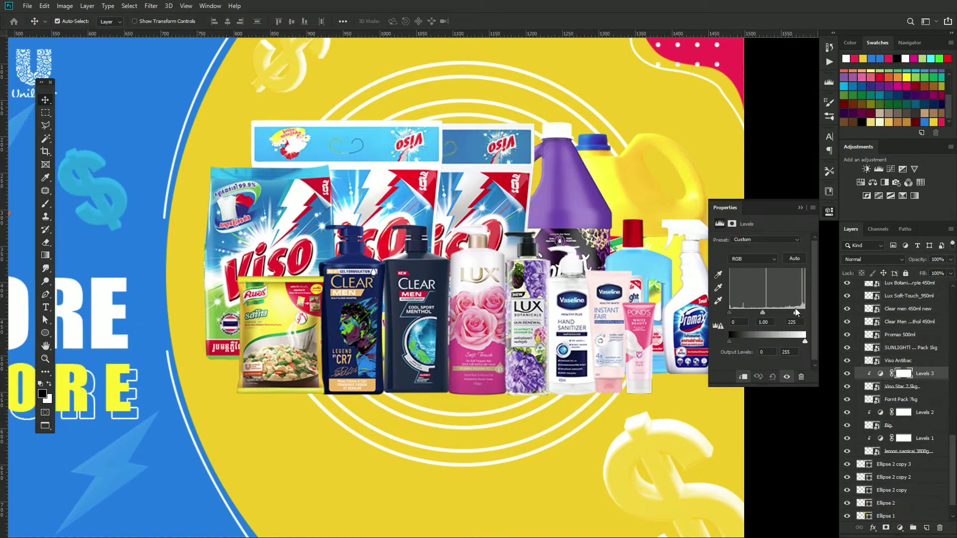
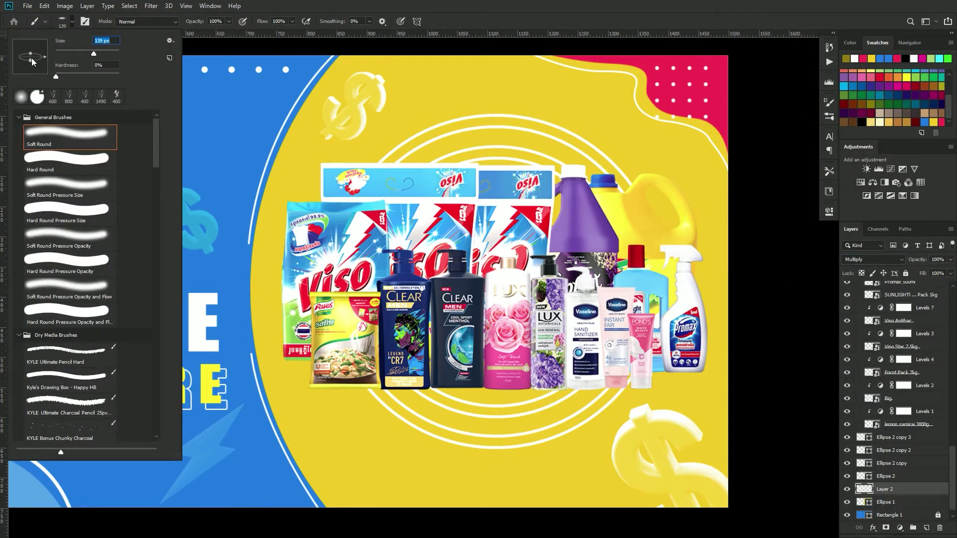
- Reduce the brush tip size from 139 px to 20 px and close the preset picker
{"action": "type", "text": "20"}
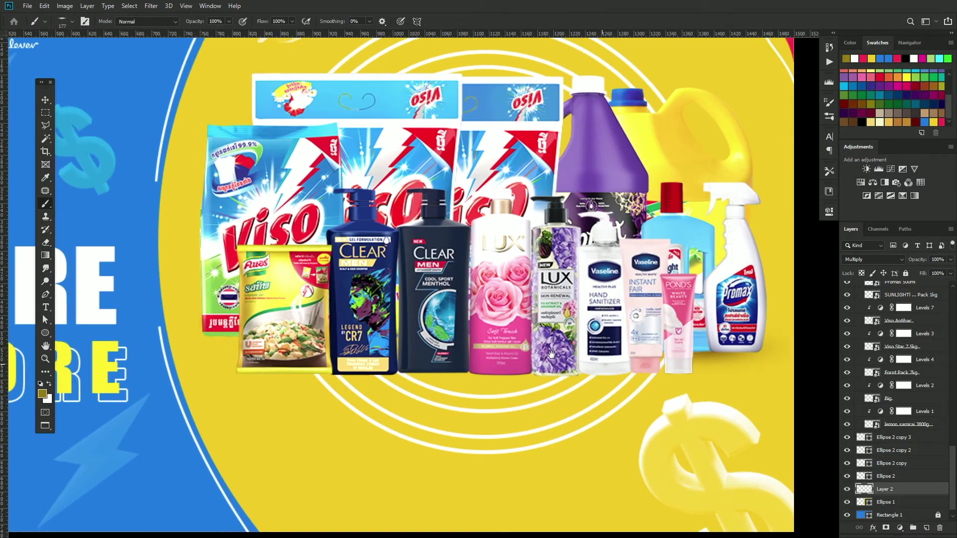
{"action": "left_click", "coordinate": [950, 260]}
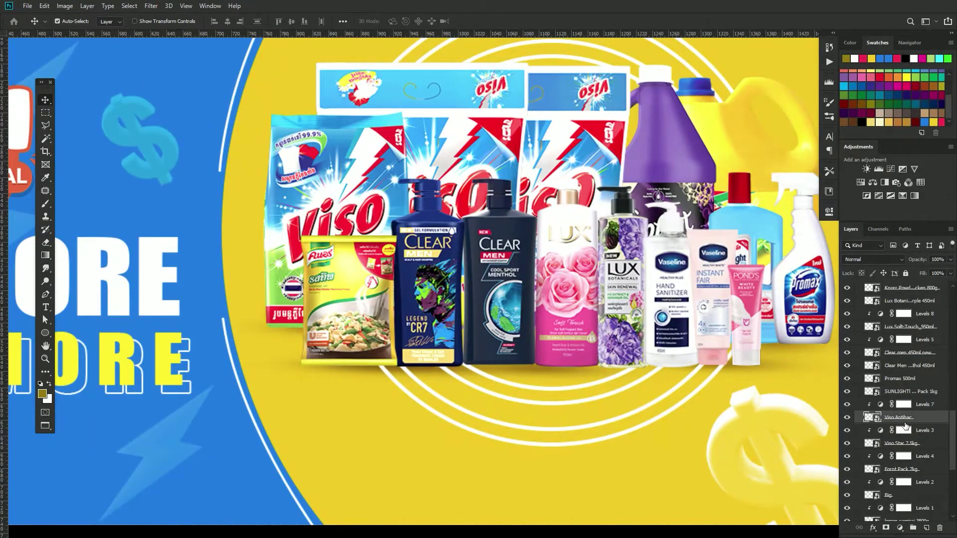
- Merge the Levels 7 layer into the Viso pack and duplicate the merged layer
{"action": "left_click", "coordinate": [927, 406], "text": "shift"}
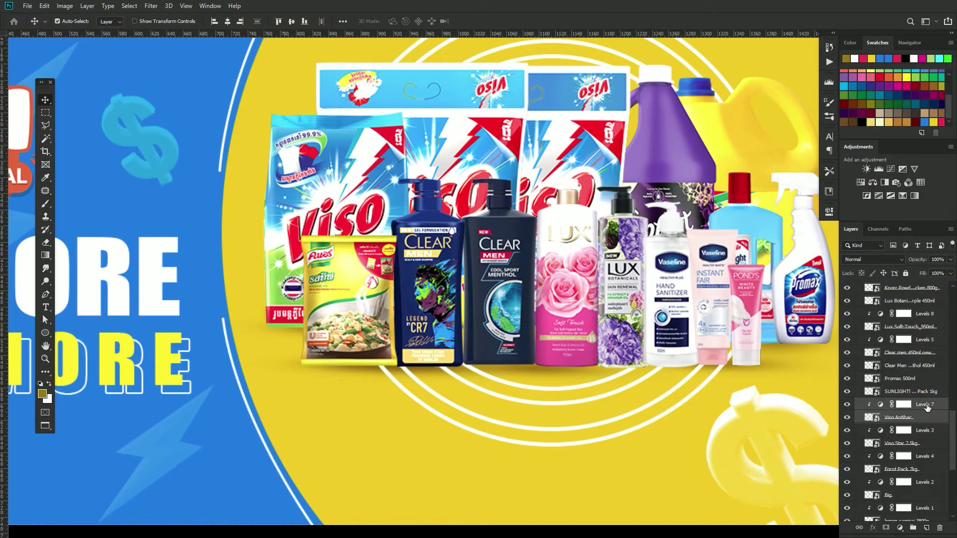
{"action": "key", "text": "ctrl+e"}
{"action": "right_click", "coordinate": [900, 411]}
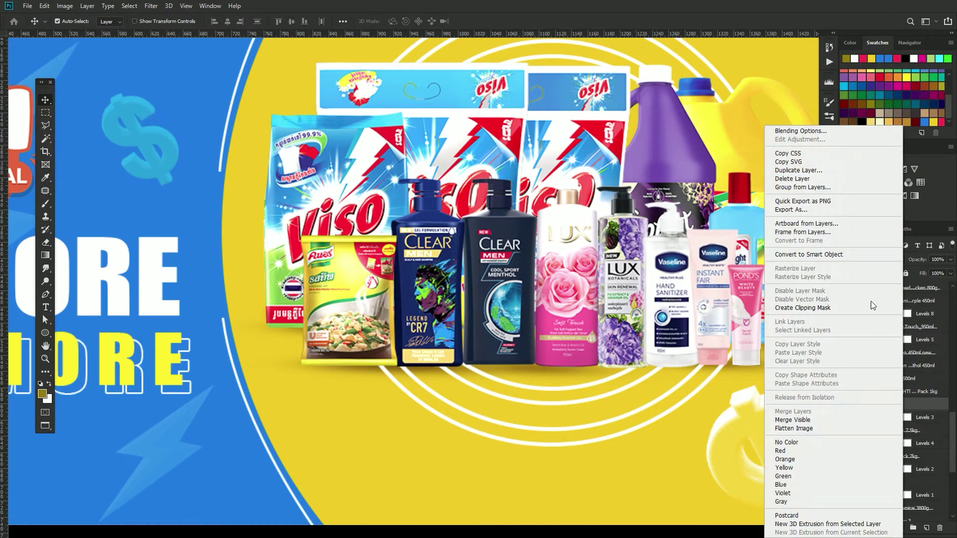
{"action": "left_click", "coordinate": [797, 175]}
{"action": "left_click", "coordinate": [561, 148]}
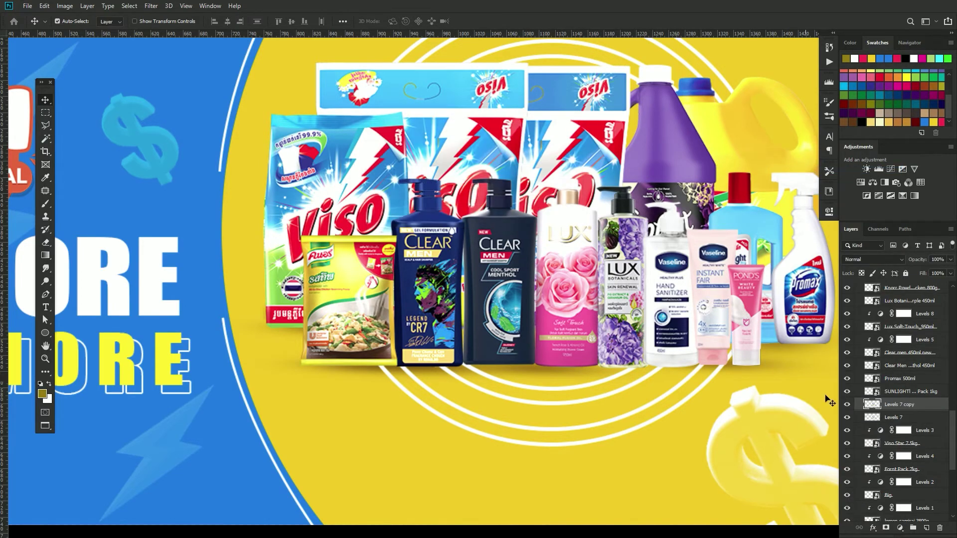
- Flip the Viso pack copy vertically and move it below the original pack
{"action": "key", "text": "ctrl+t"}
{"action": "right_click", "coordinate": [317, 239]}
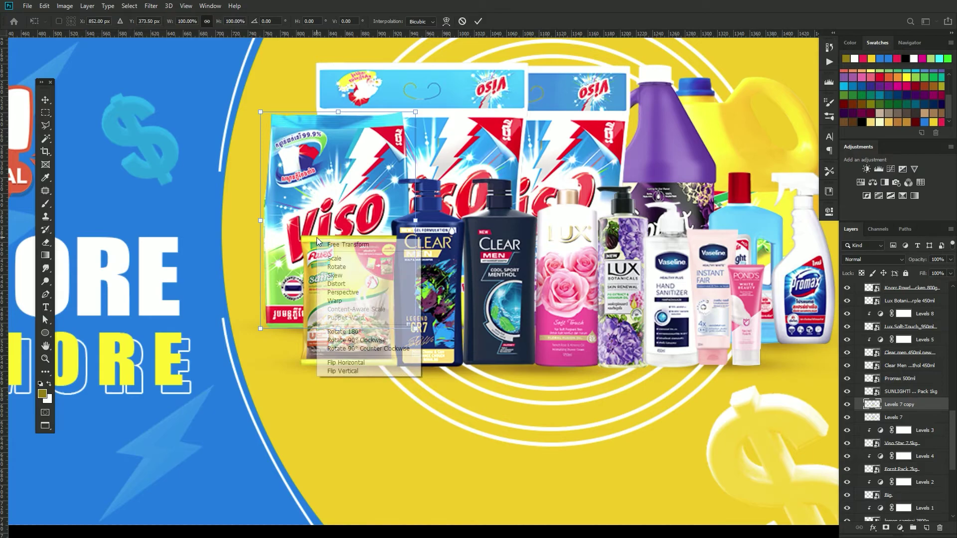
{"action": "left_click", "coordinate": [343, 371]}
{"action": "mouse_move", "coordinate": [333, 175]}
{"action": "left_mouse_down"}
{"action": "mouse_move", "coordinate": [333, 403]}
{"action": "mouse_move", "coordinate": [334, 389]}
{"action": "left_mouse_up"}
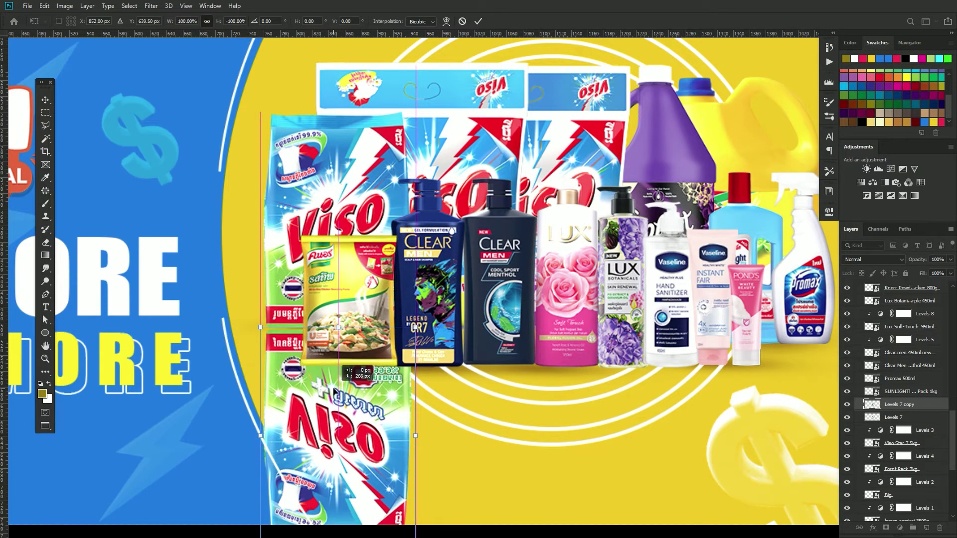
{"action": "key", "text": "Return"}
{"action": "scroll", "coordinate": [374, 396], "scroll_direction": "up", "scroll_amount": 2}
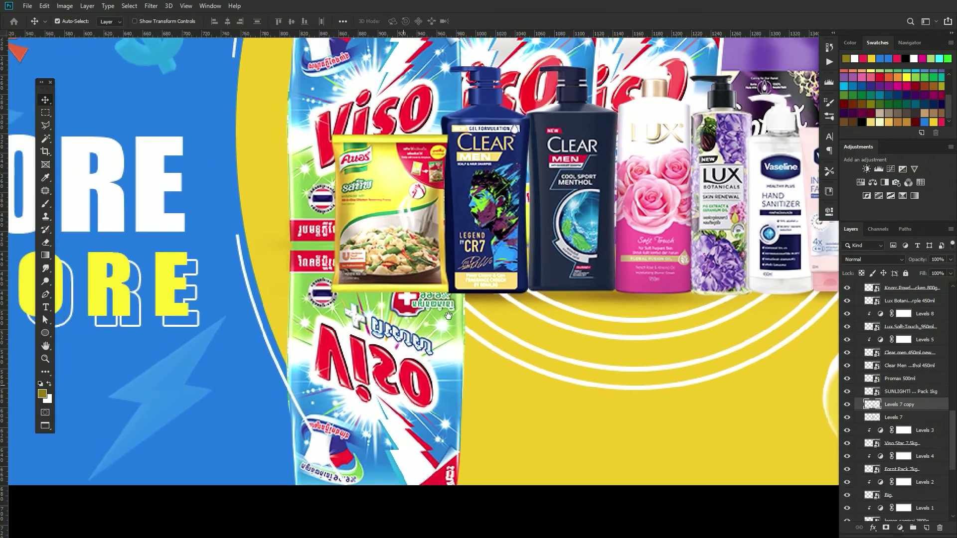
- Add a layer mask to the flipped copy and choose the Foreground to Transparent gradient
{"action": "left_click", "coordinate": [886, 528]}
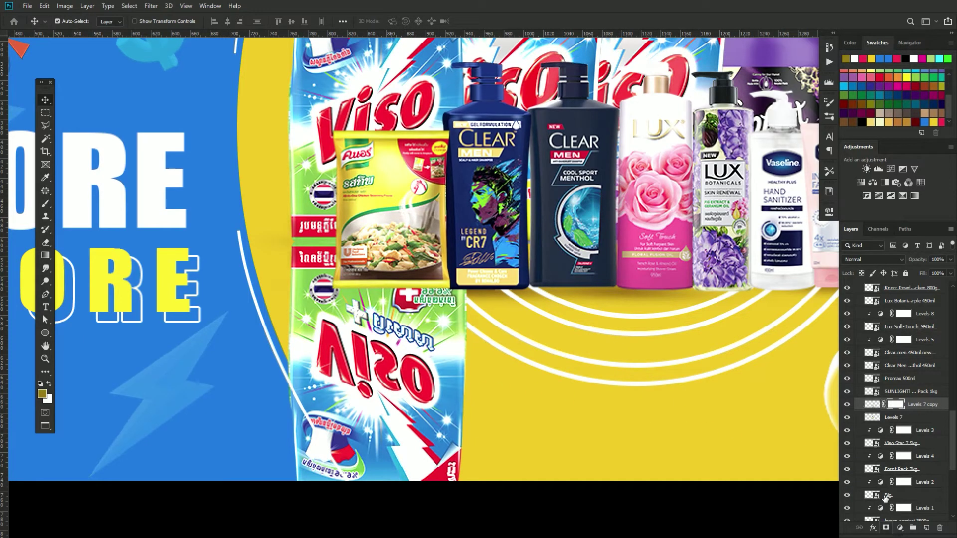
{"action": "left_click", "coordinate": [49, 256]}
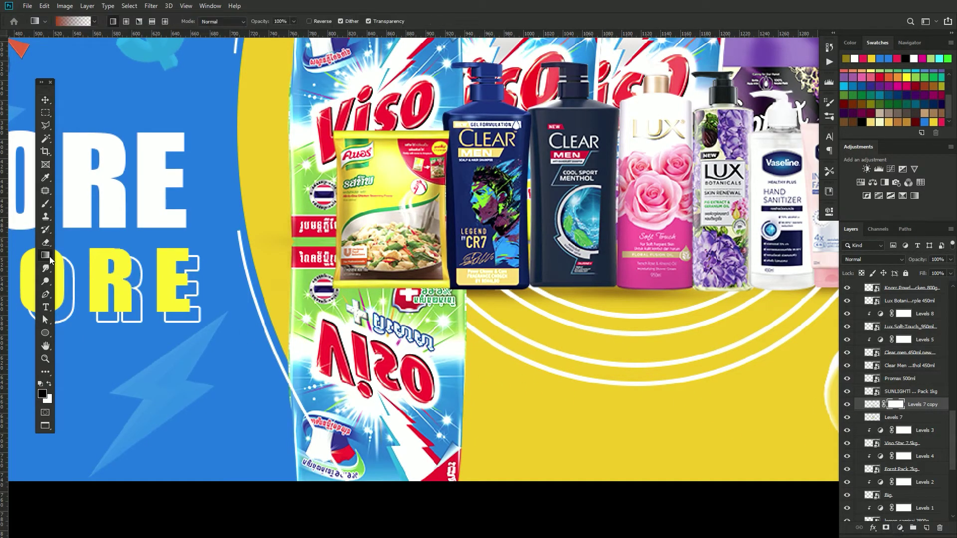
{"action": "left_click", "coordinate": [71, 22]}
{"action": "left_click", "coordinate": [724, 138]}
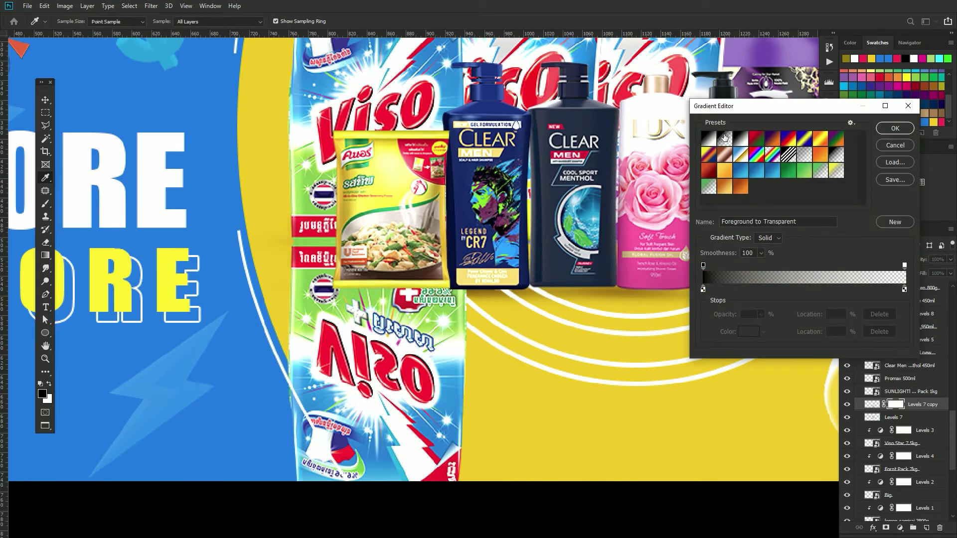
{"action": "left_click", "coordinate": [891, 130]}
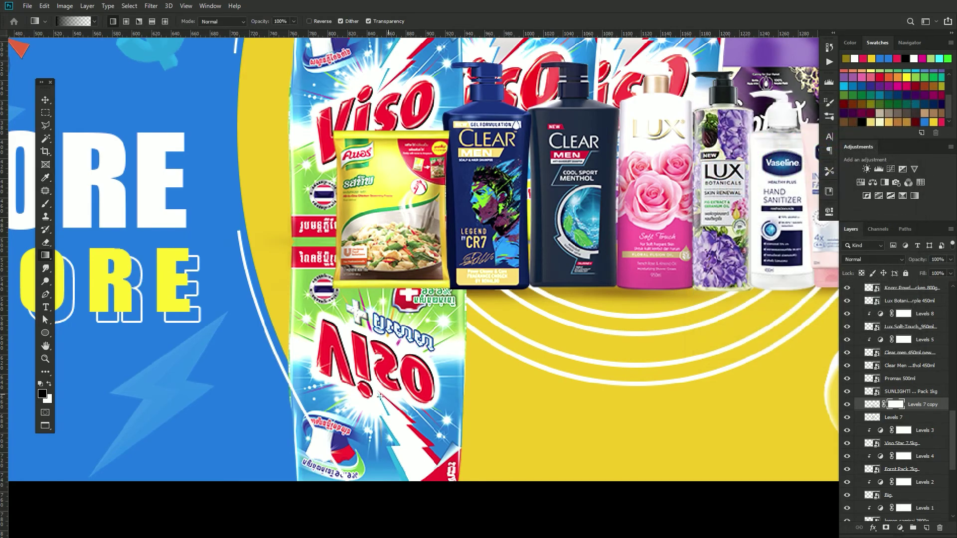
- Drag gradients upward on the mask so the Viso reflection fades into the yellow background
{"action": "scroll", "coordinate": [368, 472], "scroll_direction": "down", "scroll_amount": 1}
{"action": "mouse_move", "coordinate": [371, 483]}
{"action": "left_mouse_down"}
{"action": "mouse_move", "coordinate": [376, 295]}
{"action": "mouse_move", "coordinate": [385, 394]}
{"action": "left_mouse_up"}
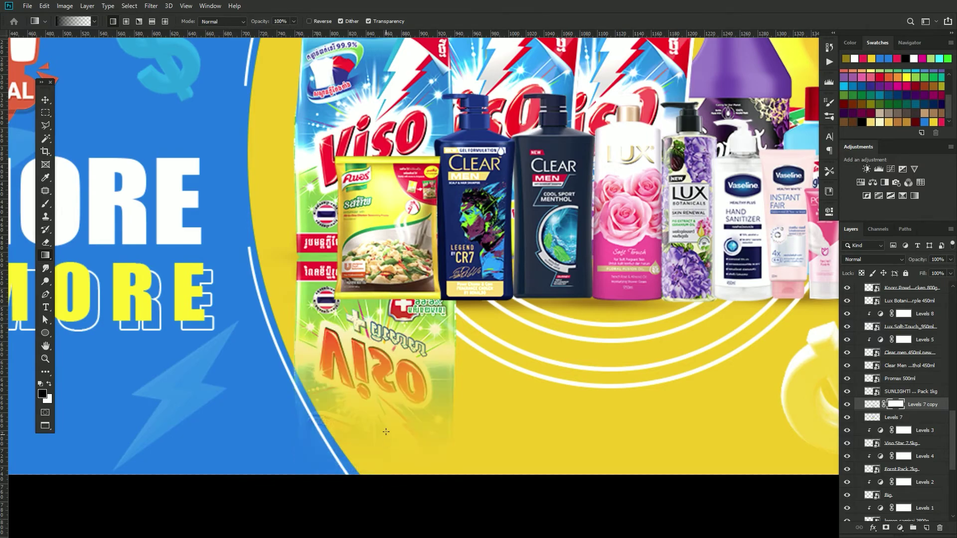
{"action": "left_click_drag", "start_coordinate": [386, 434], "coordinate": [391, 217]}
{"action": "left_click_drag", "start_coordinate": [386, 493], "coordinate": [385, 294]}
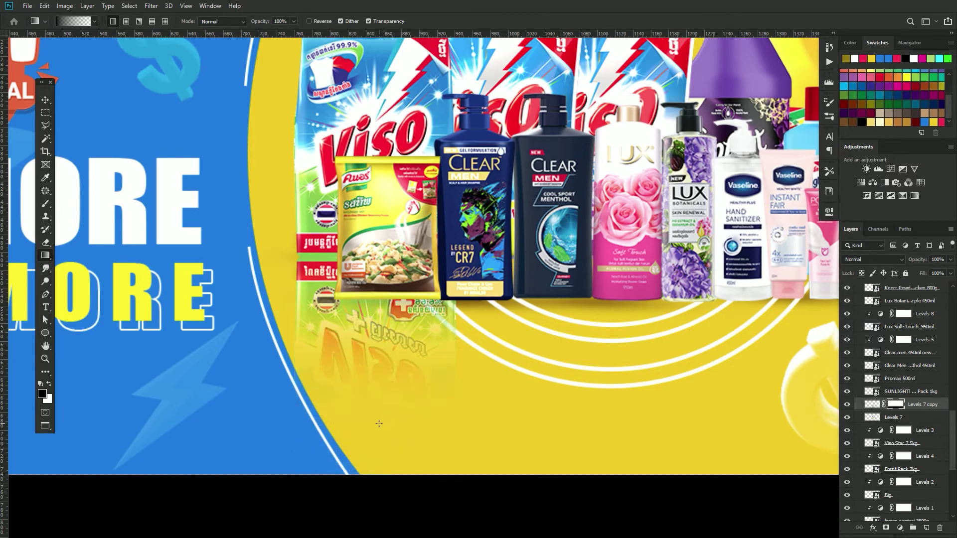
{"action": "left_click_drag", "start_coordinate": [379, 428], "coordinate": [372, 239]}
{"action": "key", "text": "v"}
{"action": "scroll", "coordinate": [423, 343], "scroll_direction": "down", "scroll_amount": 2}
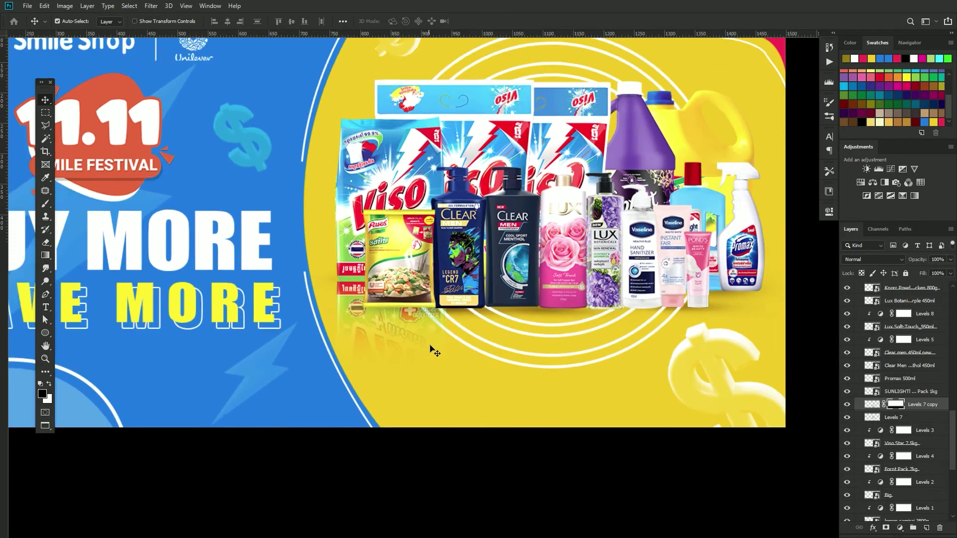
{"action": "scroll", "coordinate": [428, 348], "scroll_direction": "down", "scroll_amount": 2}
- Duplicate the Knorr, Clear, Clear Men, Lux Soft-Touch and Lux Botanicals layers
{"action": "scroll", "coordinate": [426, 343], "scroll_direction": "up", "scroll_amount": 3}
{"action": "left_click", "coordinate": [386, 272]}
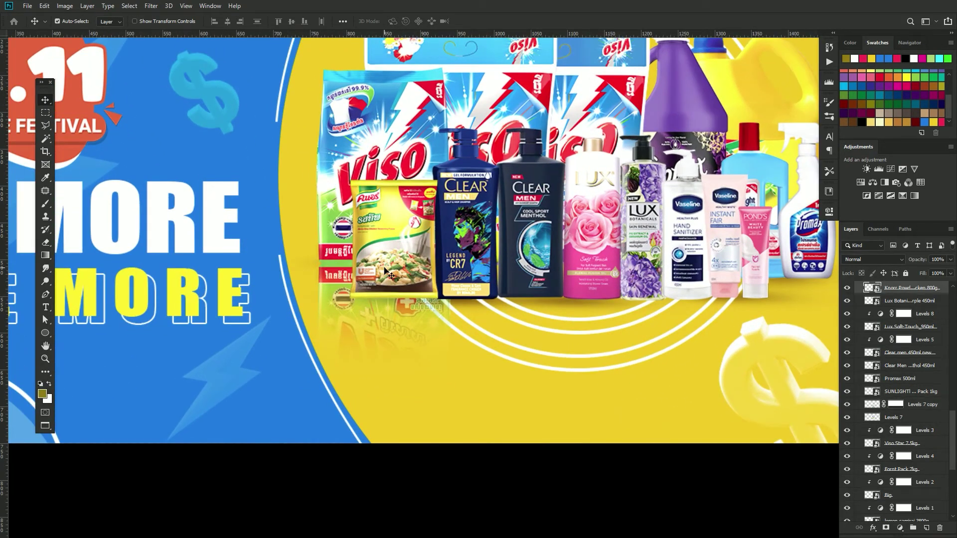
{"action": "left_click", "coordinate": [466, 275], "text": "shift"}
{"action": "left_click", "coordinate": [527, 275], "text": "shift"}
{"action": "left_click", "coordinate": [605, 280], "text": "shift"}
{"action": "left_click", "coordinate": [642, 282], "text": "shift"}
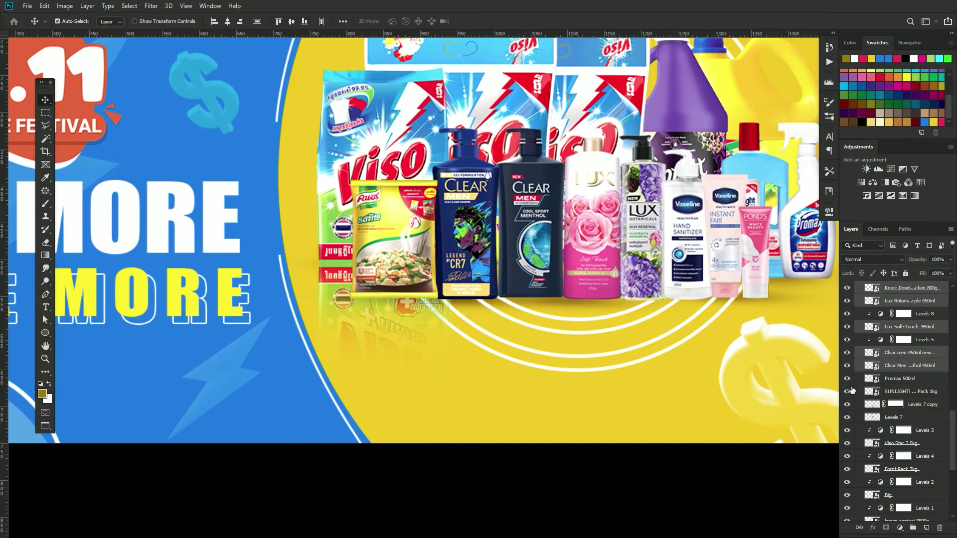
{"action": "left_click_drag", "start_coordinate": [951, 440], "coordinate": [931, 390]}
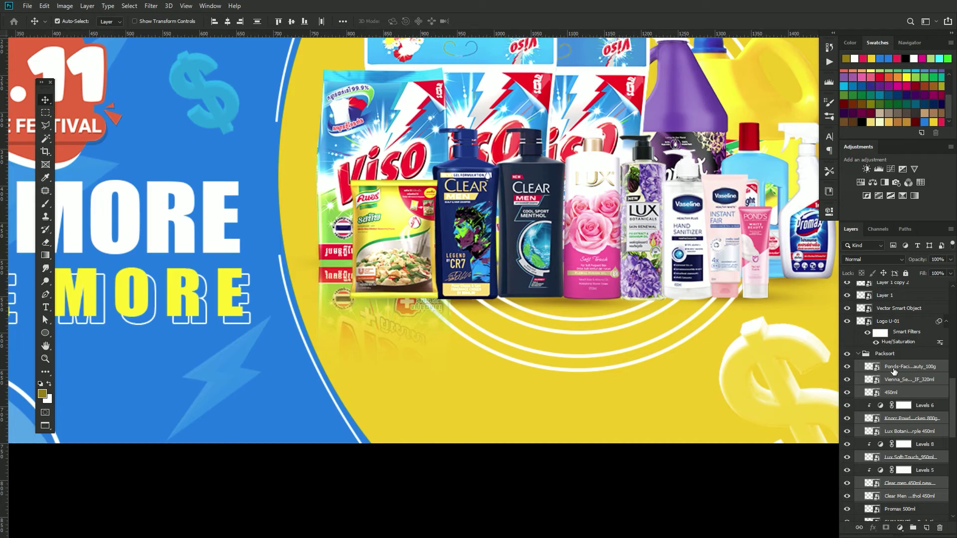
{"action": "right_click", "coordinate": [894, 371]}
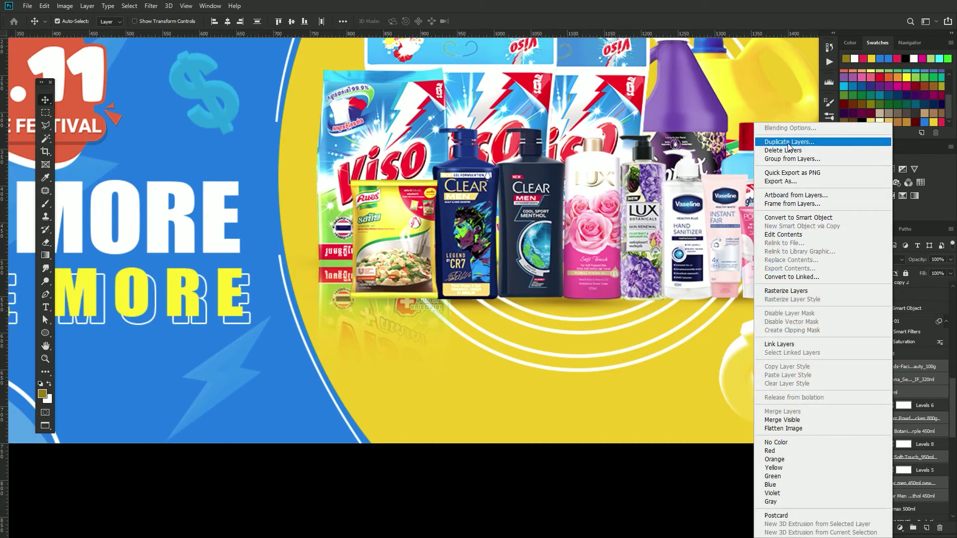
{"action": "left_click", "coordinate": [788, 143]}
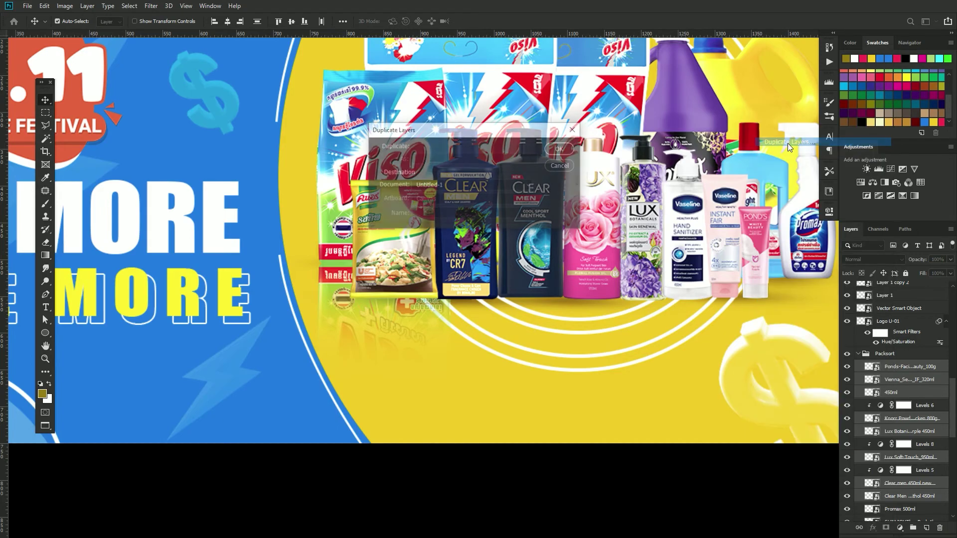
{"action": "left_click", "coordinate": [561, 149]}
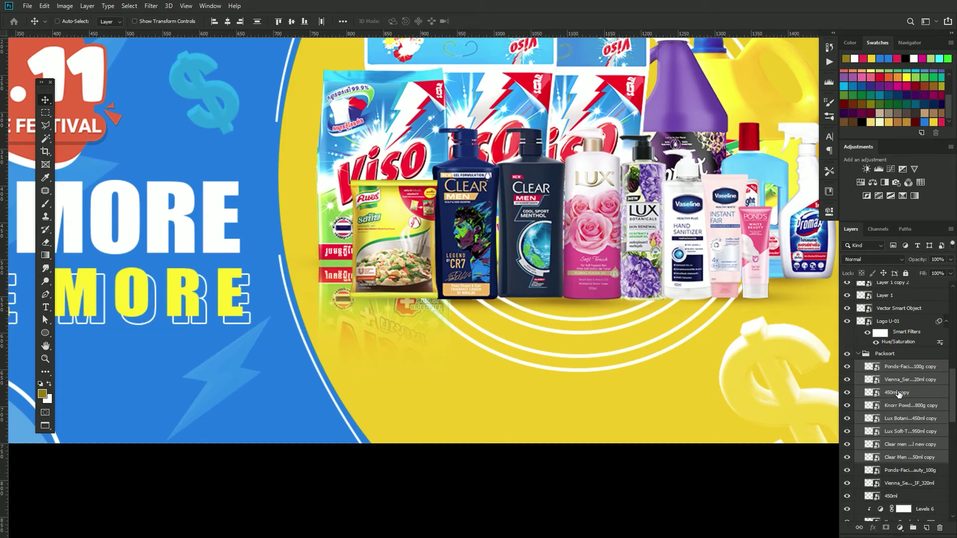
- Merge the duplicated products, flip them vertically and move the copy beneath the originals
{"action": "key", "text": "ctrl+e"}
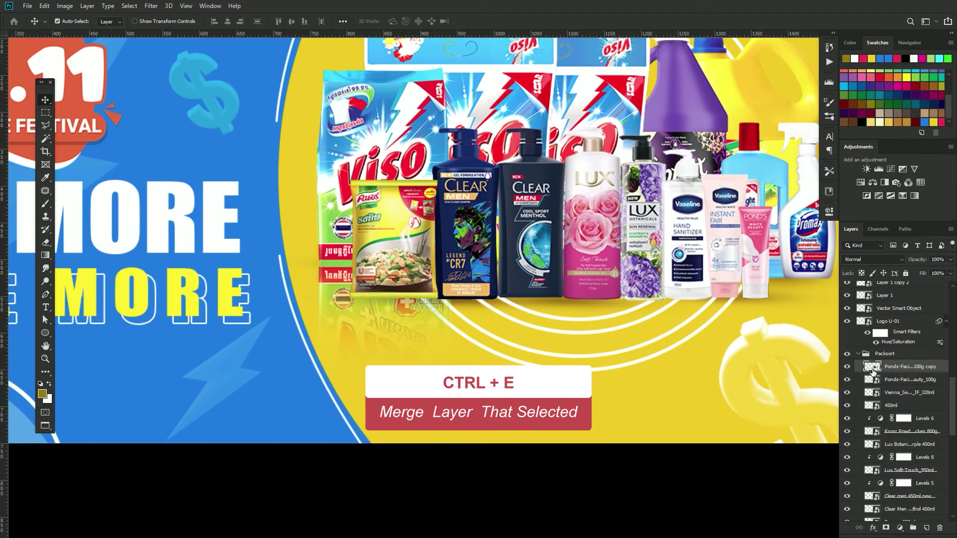
{"action": "key", "text": "ctrl+t"}
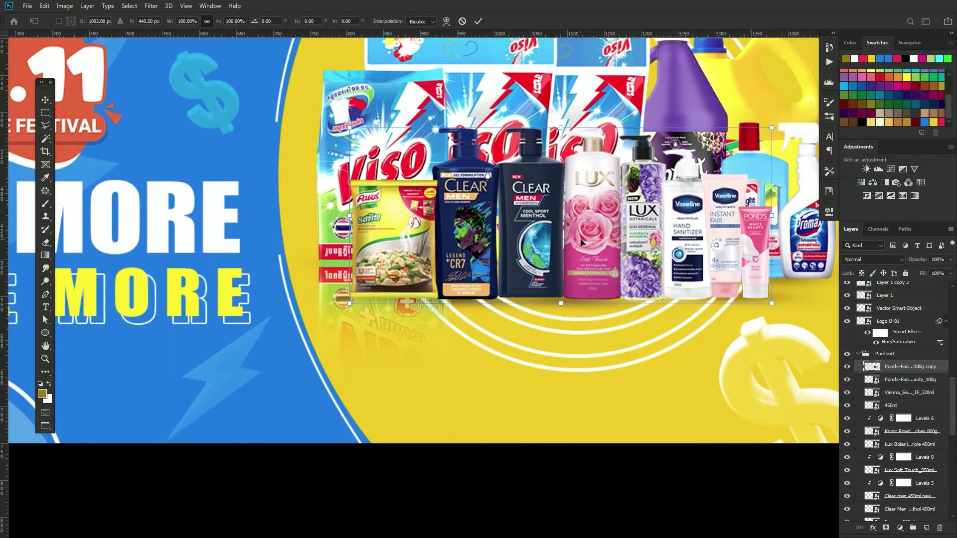
{"action": "right_click", "coordinate": [581, 243]}
{"action": "left_click", "coordinate": [633, 349]}
{"action": "left_click_drag", "start_coordinate": [588, 233], "coordinate": [586, 340]}
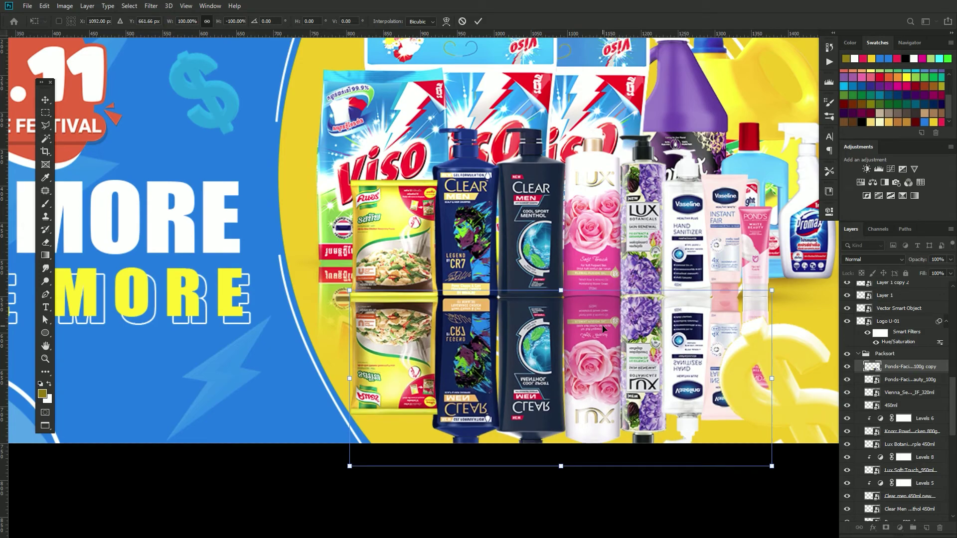
{"action": "key", "text": "Return"}
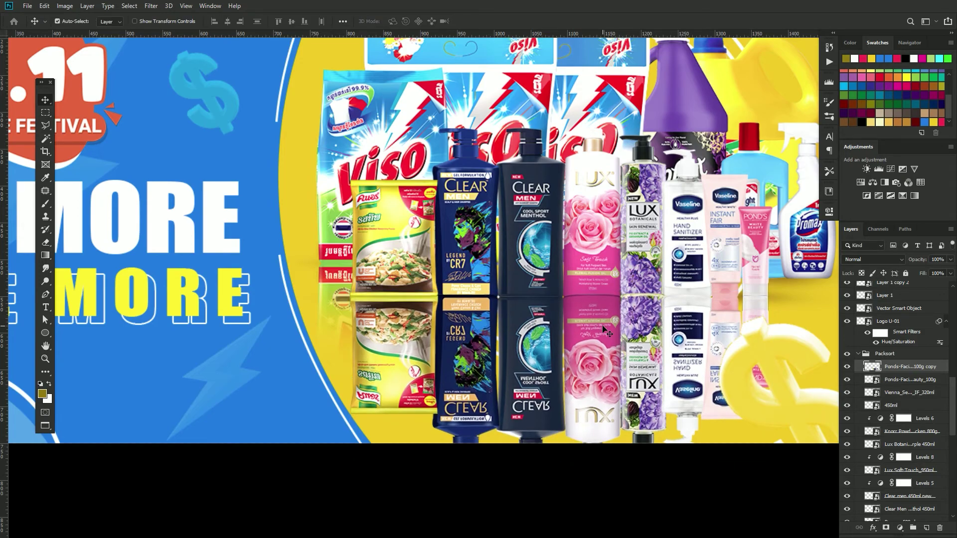
- Add a layer mask to the bottles' reflection and fade it out with a gradient
{"action": "left_click", "coordinate": [847, 366]}
{"action": "left_click", "coordinate": [885, 527]}
{"action": "key", "text": "g"}
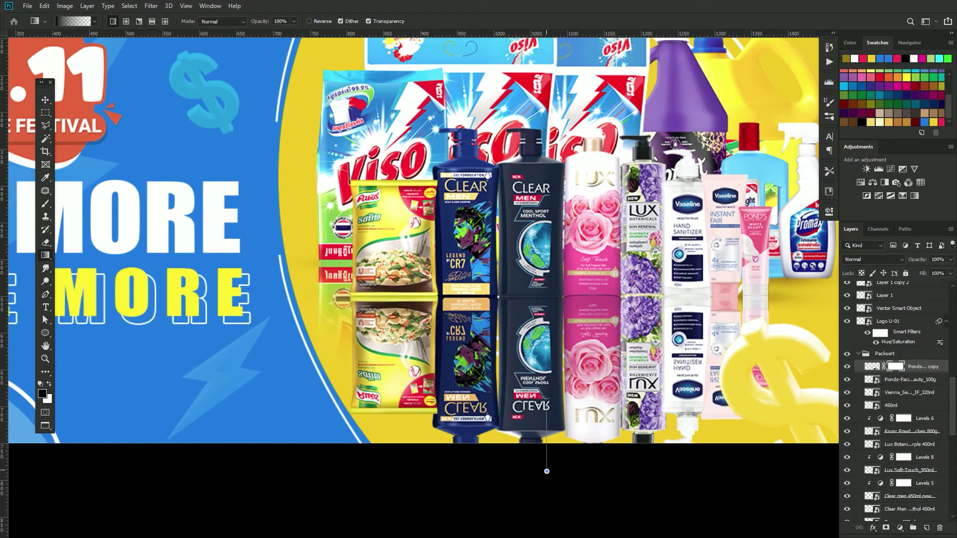
{"action": "left_click_drag", "start_coordinate": [547, 471], "coordinate": [548, 297]}
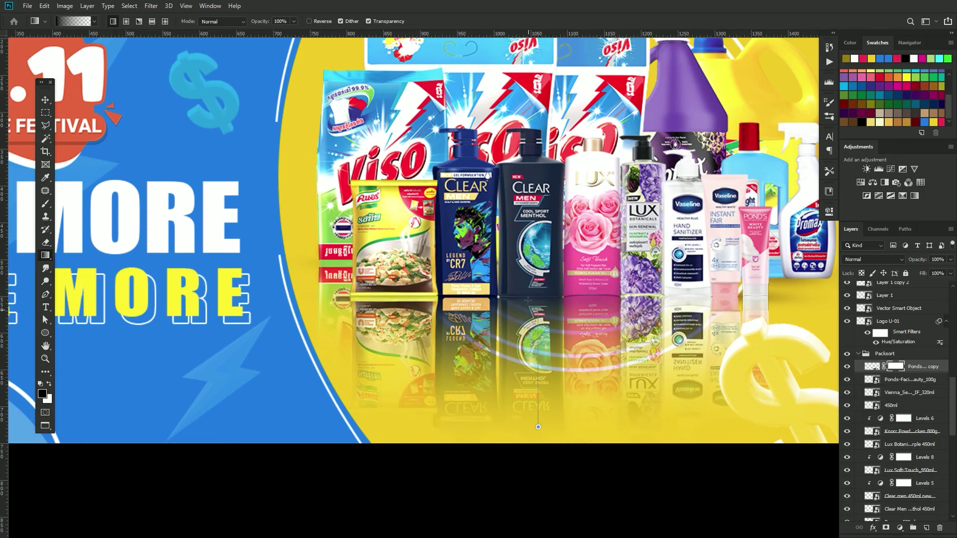
{"action": "left_click_drag", "start_coordinate": [542, 368], "coordinate": [544, 415]}
{"action": "left_click_drag", "start_coordinate": [537, 353], "coordinate": [538, 355]}
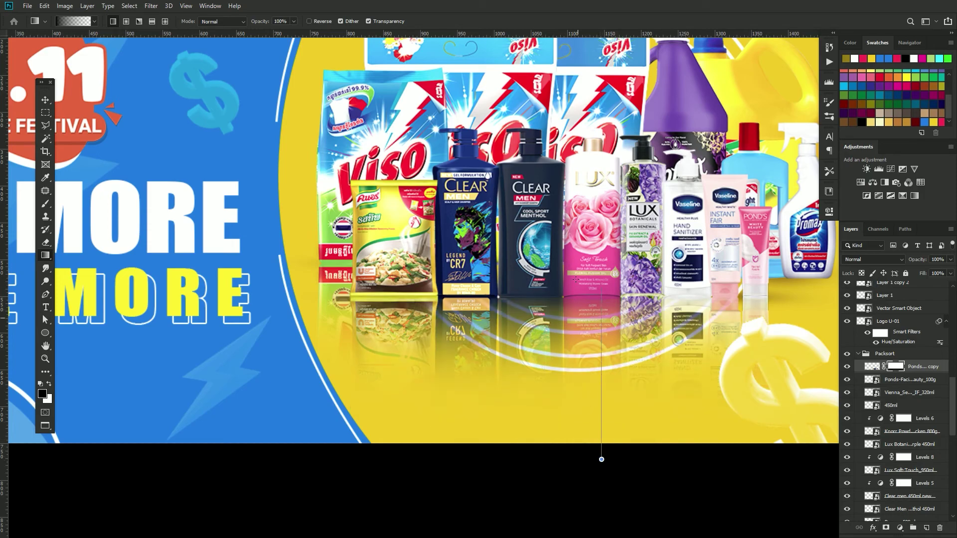
{"action": "left_click_drag", "start_coordinate": [576, 280], "coordinate": [576, 280]}
- Lower the reflection layer's fill to 39%
{"action": "left_click", "coordinate": [950, 274]}
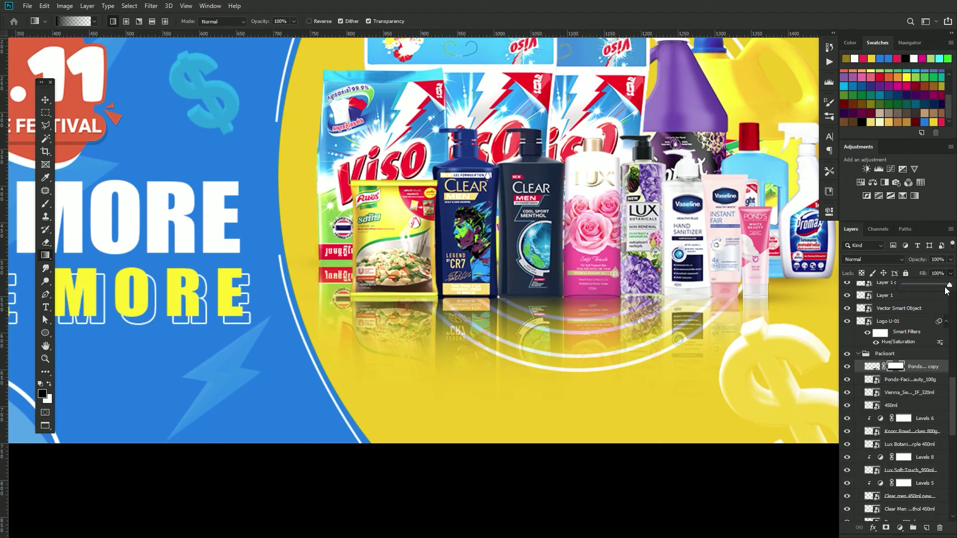
{"action": "left_click_drag", "start_coordinate": [933, 284], "coordinate": [931, 284]}
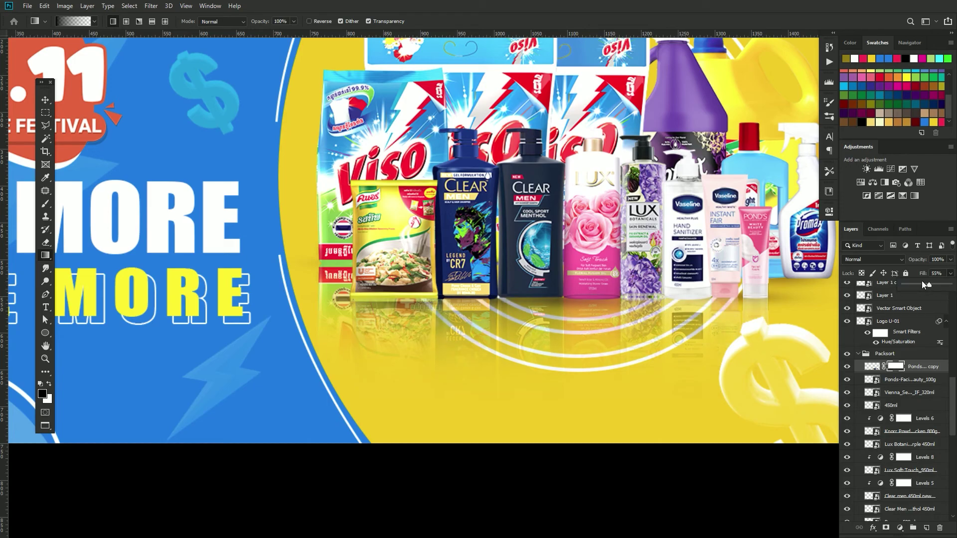
{"action": "left_click_drag", "start_coordinate": [922, 283], "coordinate": [920, 283]}
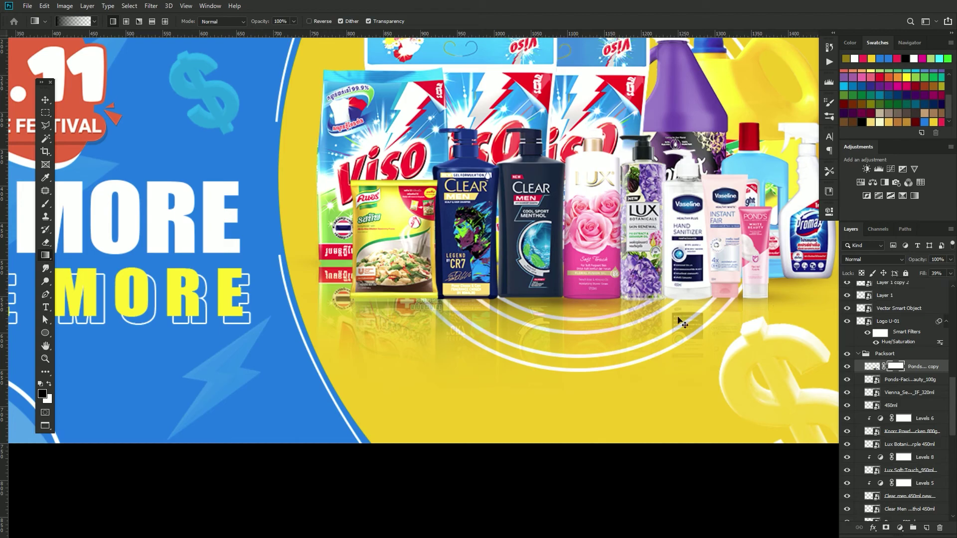
{"action": "key", "text": "v"}
{"action": "left_click", "coordinate": [846, 366]}
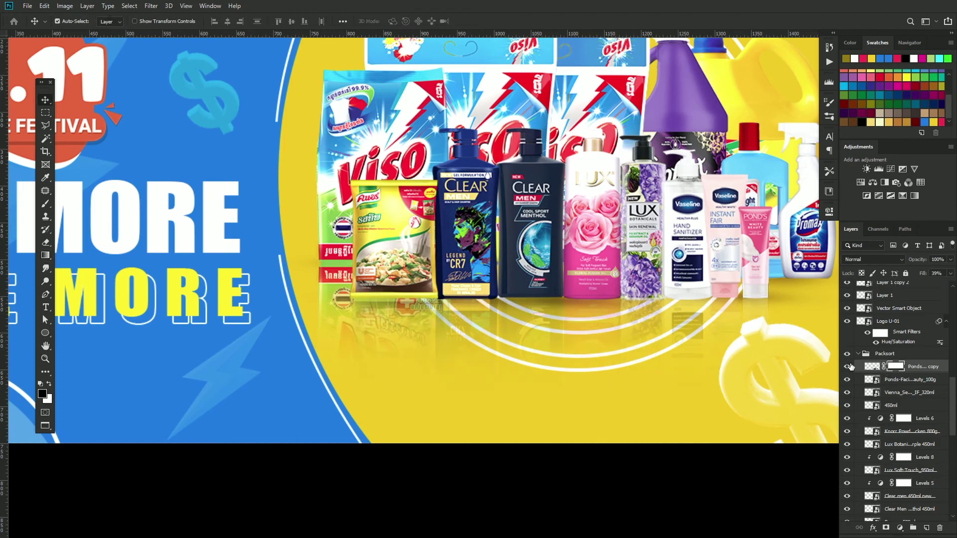
- Drag the bottles' reflection layer below the other product layers, just above Ellipse 2 copy 3
{"action": "left_click_drag", "start_coordinate": [900, 370], "coordinate": [902, 509]}
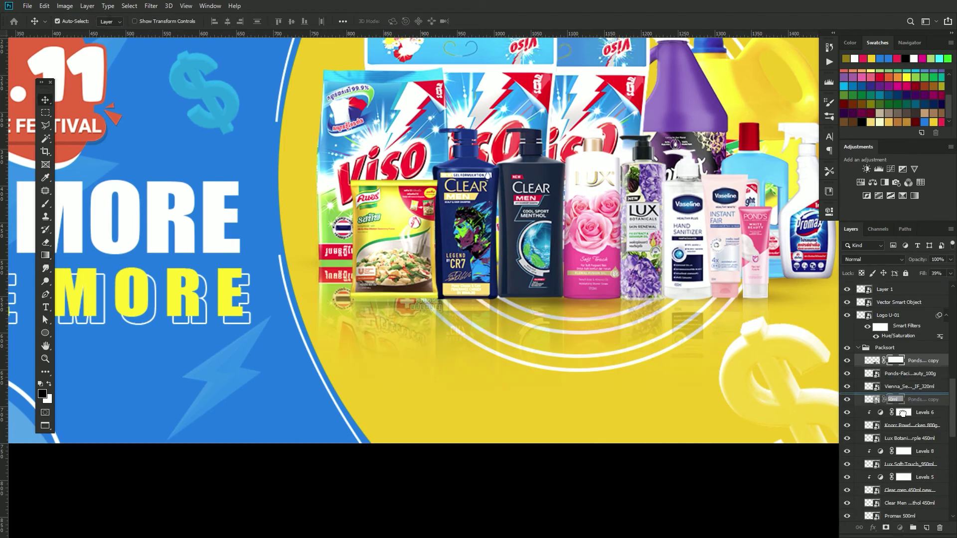
{"action": "left_click_drag", "start_coordinate": [952, 427], "coordinate": [954, 480]}
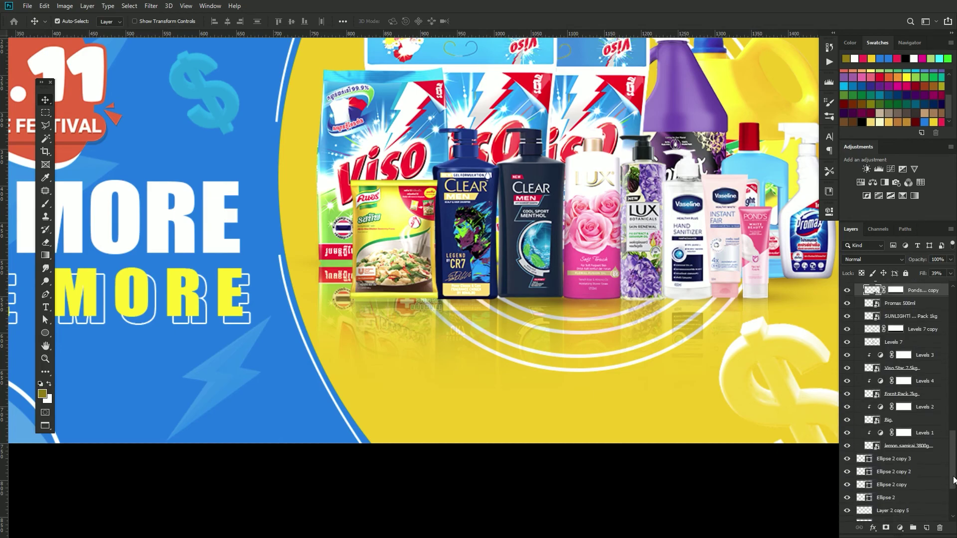
{"action": "left_click_drag", "start_coordinate": [916, 291], "coordinate": [917, 454]}
{"action": "scroll", "coordinate": [877, 398], "scroll_direction": "down", "scroll_amount": 5}
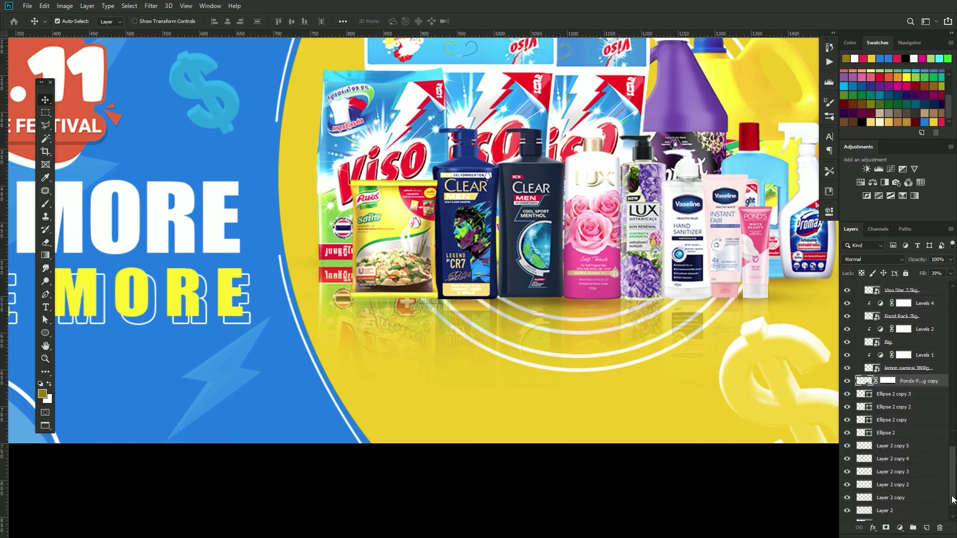
{"action": "scroll", "coordinate": [597, 305], "scroll_direction": "down", "scroll_amount": 1}
{"action": "scroll", "coordinate": [598, 305], "scroll_direction": "down", "scroll_amount": 1}
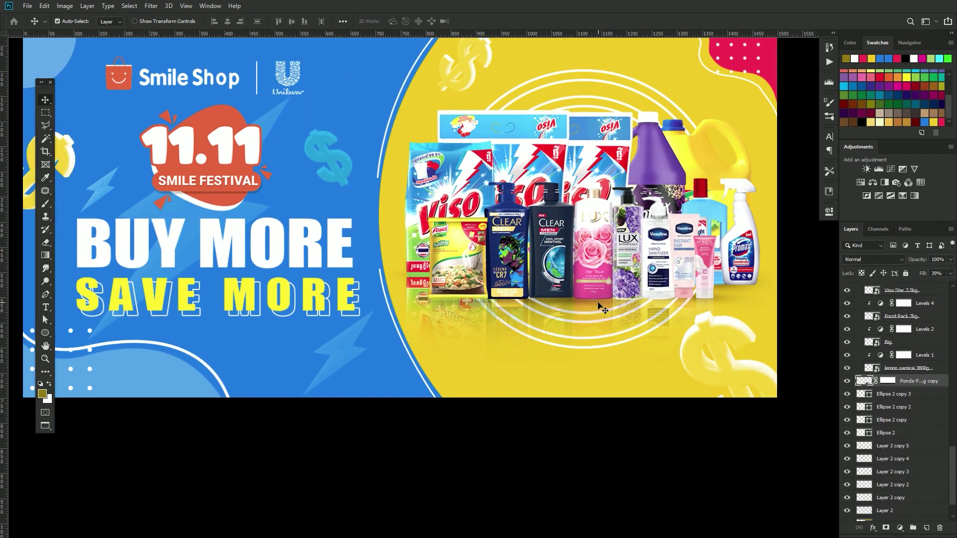
{"action": "scroll", "coordinate": [641, 311], "scroll_direction": "up", "scroll_amount": 1}
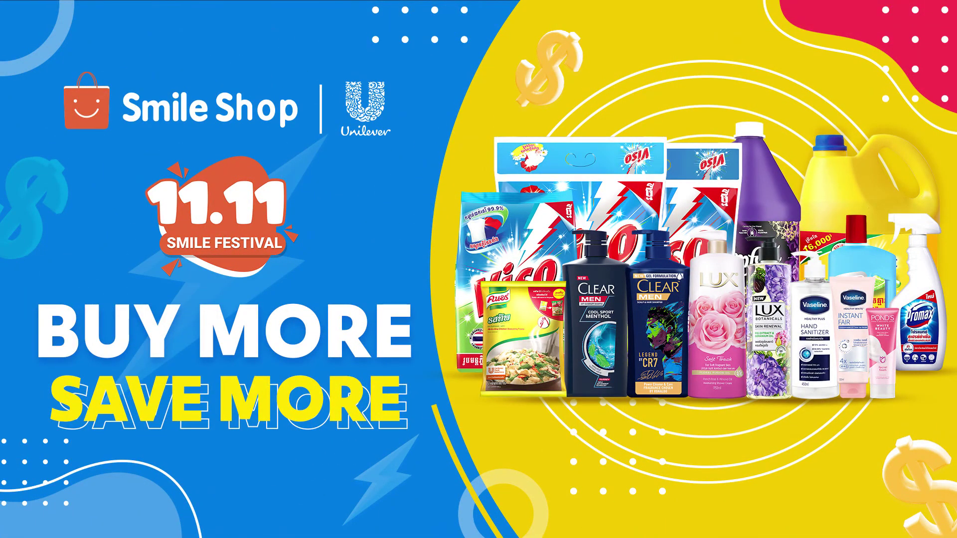